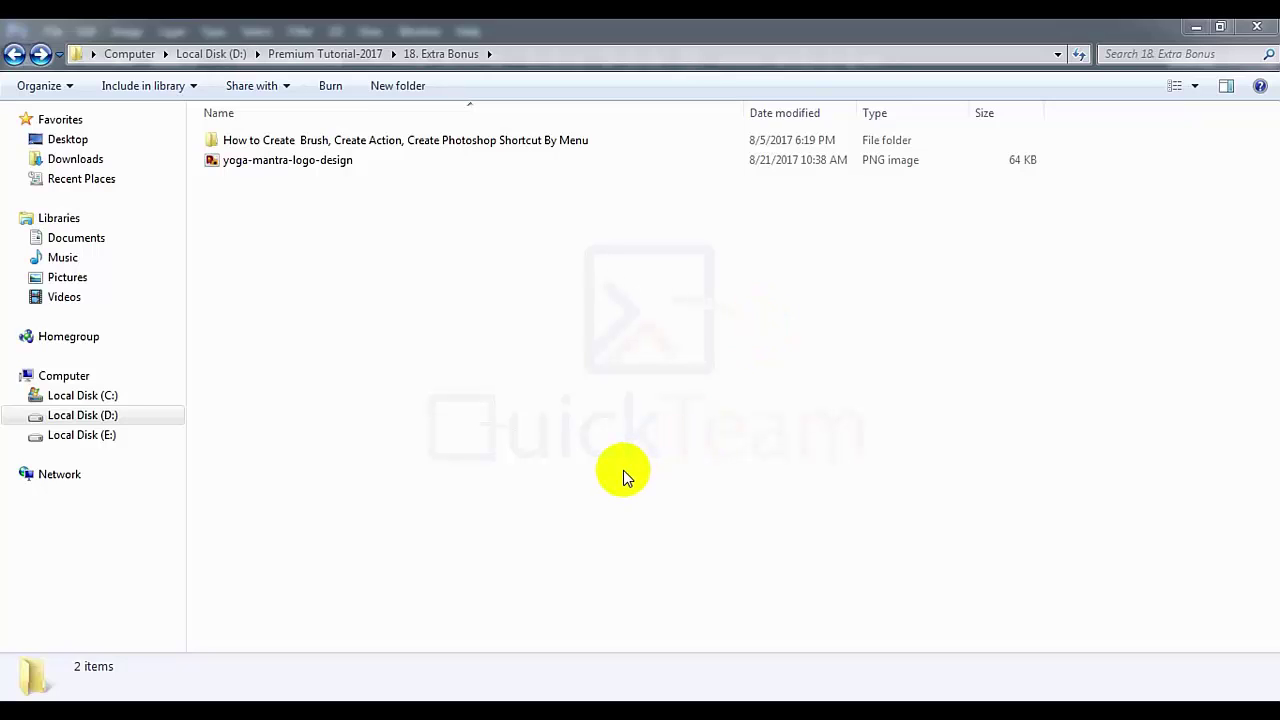
# Drag yoga-mantra-logo-design.png from the 18. Extra Bonus folder into Photoshop to open it
pyautogui.click(392, 700)
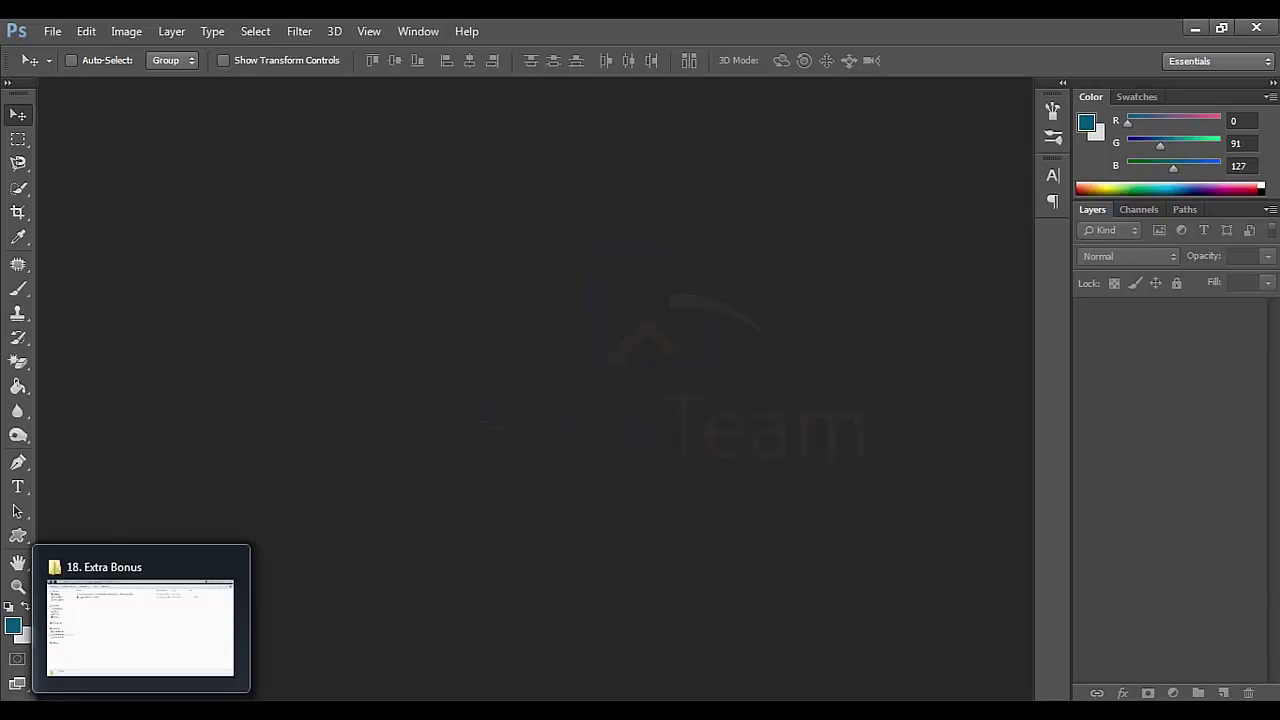
pyautogui.click(131, 700)
pyautogui.moveTo(300, 162); pyautogui.dragTo(548, 242)
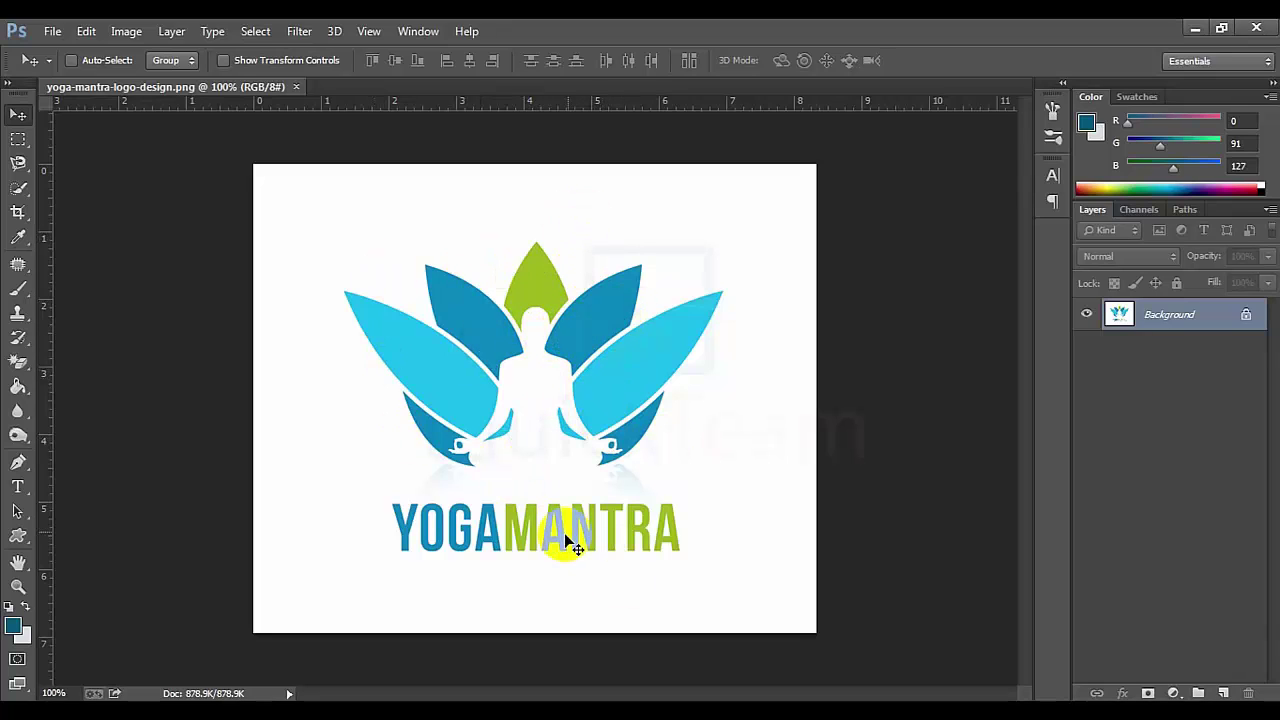
# Magic-erase the white background, then erase the YOGAMANTRA text with a 100-pixel eraser
pyautogui.moveTo(18, 362); pyautogui.dragTo(100, 399)
pyautogui.click(345, 235)
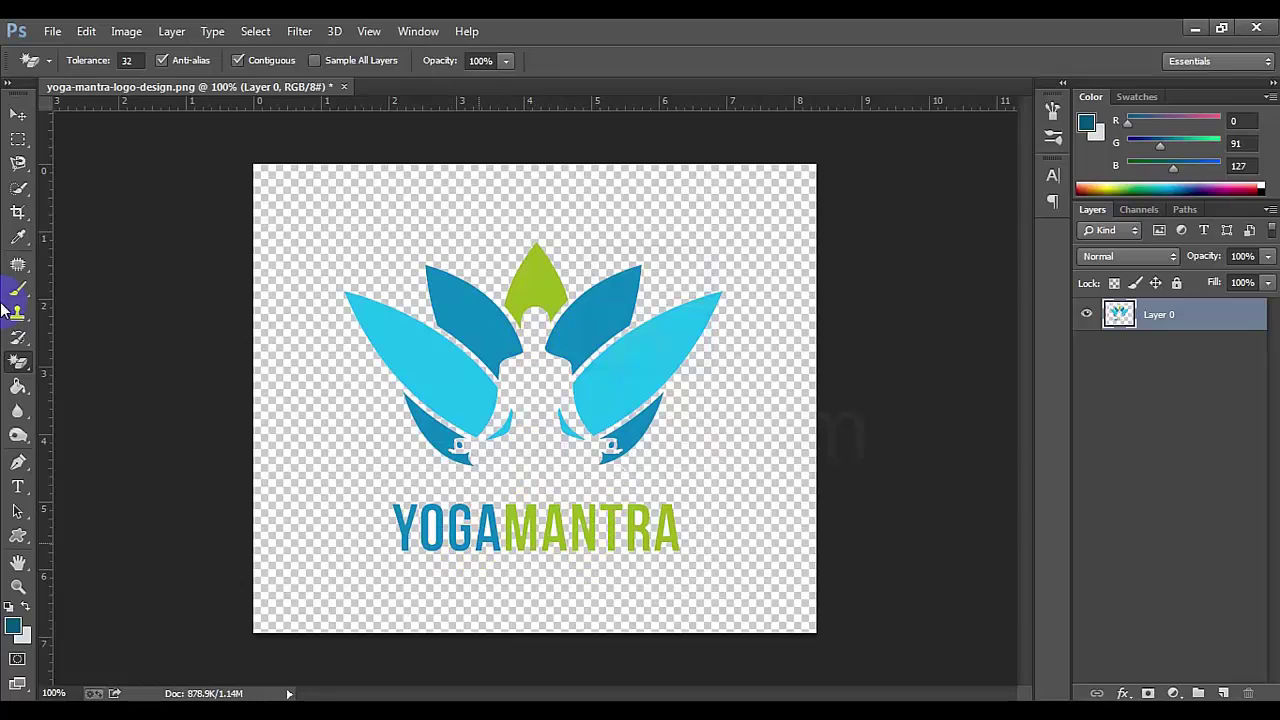
pyautogui.moveTo(14, 366); pyautogui.dragTo(72, 342)
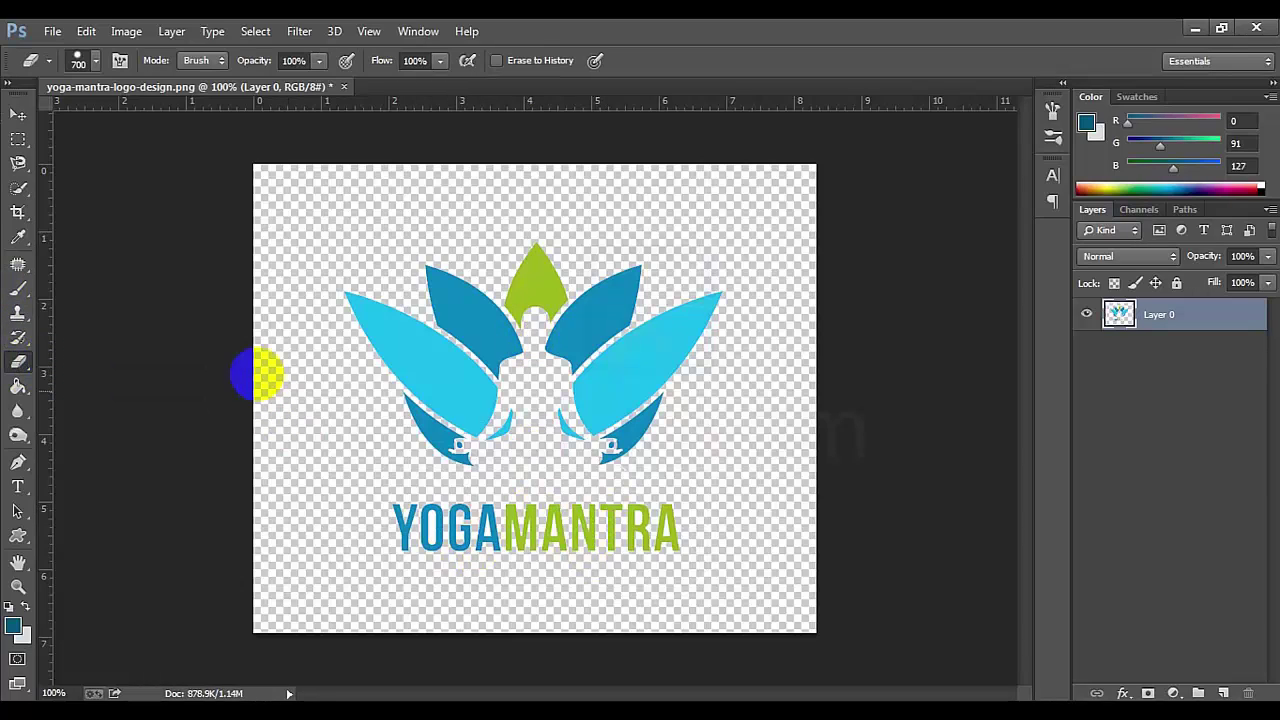
pyautogui.click(95, 61)
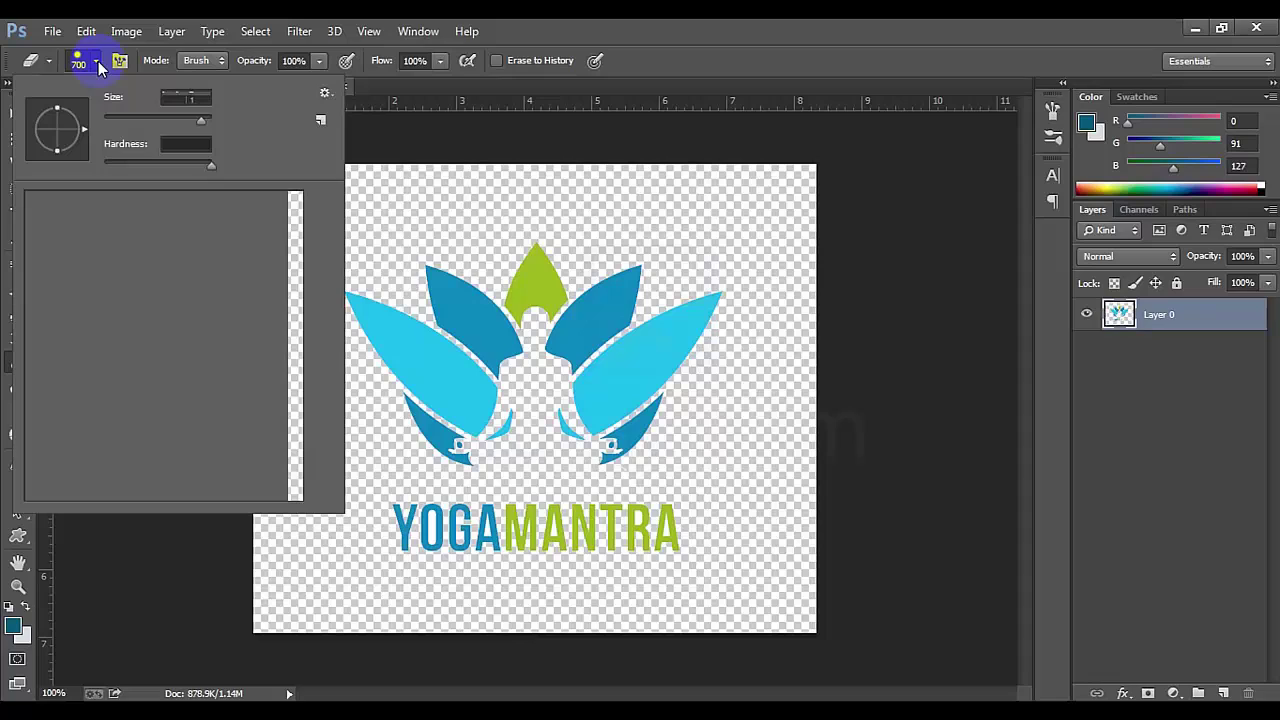
pyautogui.doubleClick(69, 258)
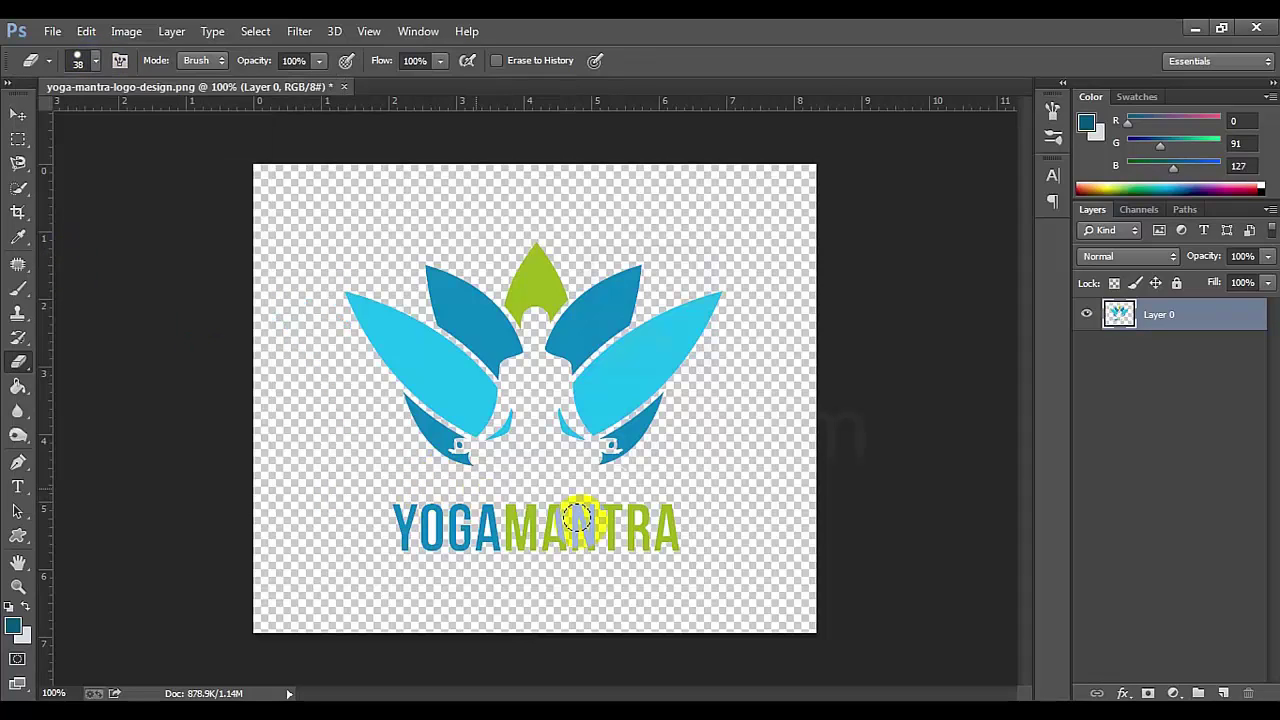
pyautogui.press(']')
pyautogui.press(']')
pyautogui.press(']')
pyautogui.press(']')
pyautogui.press(']')
pyautogui.press(']')
pyautogui.press(']')
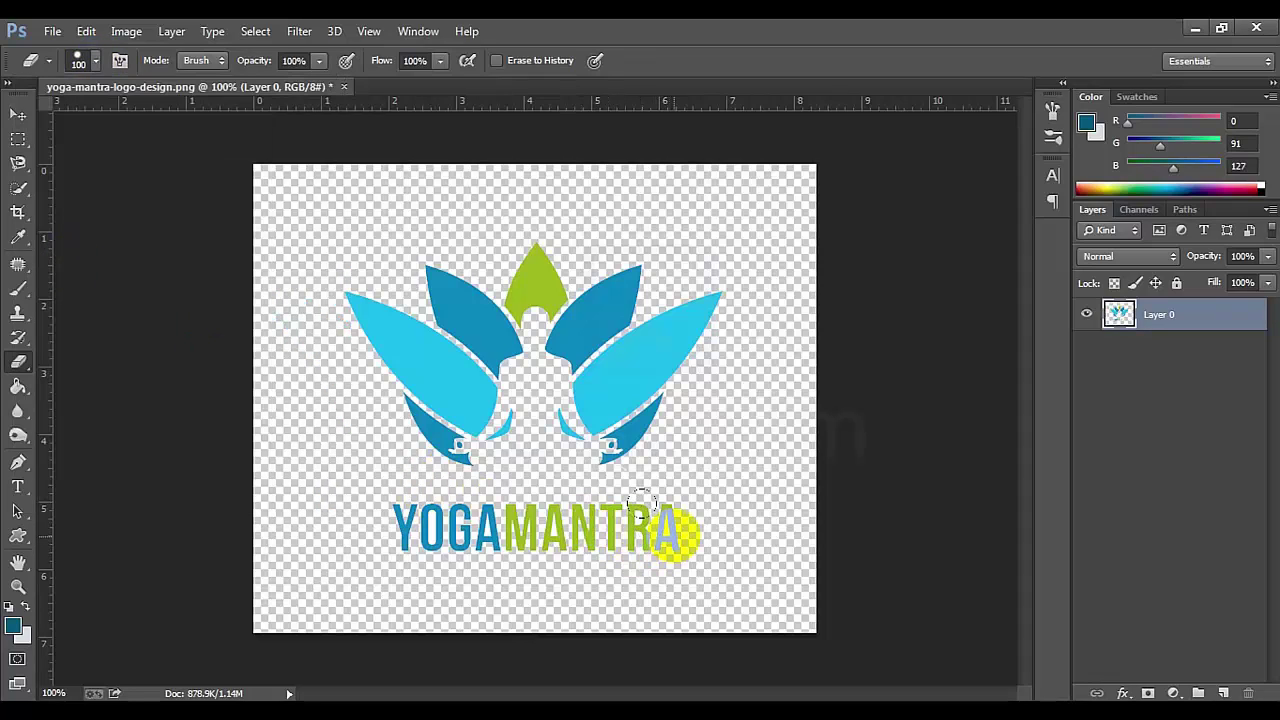
pyautogui.moveTo(676, 532)
pyautogui.mouseDown()
pyautogui.moveTo(372, 521)
pyautogui.moveTo(363, 478)
pyautogui.mouseUp()
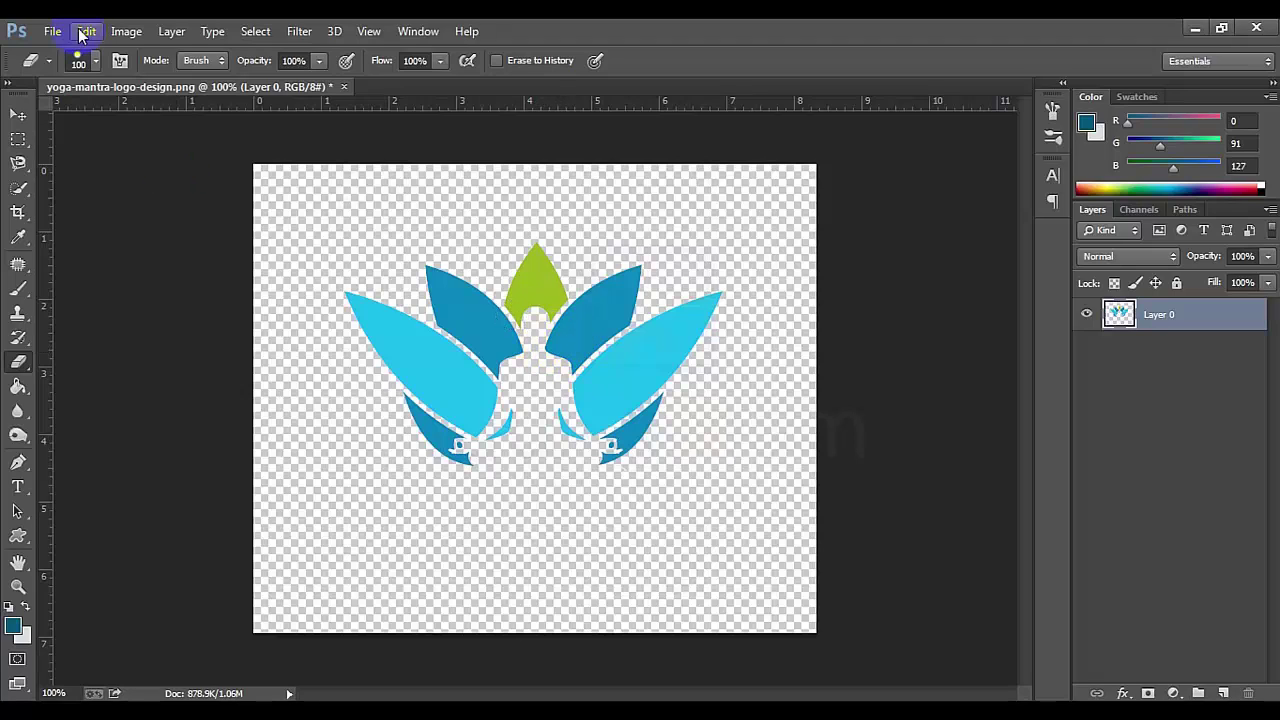
# Apply Levels with a 0.01 midtone to turn the lotus solid black
pyautogui.click(126, 31)
pyautogui.moveTo(204, 84)
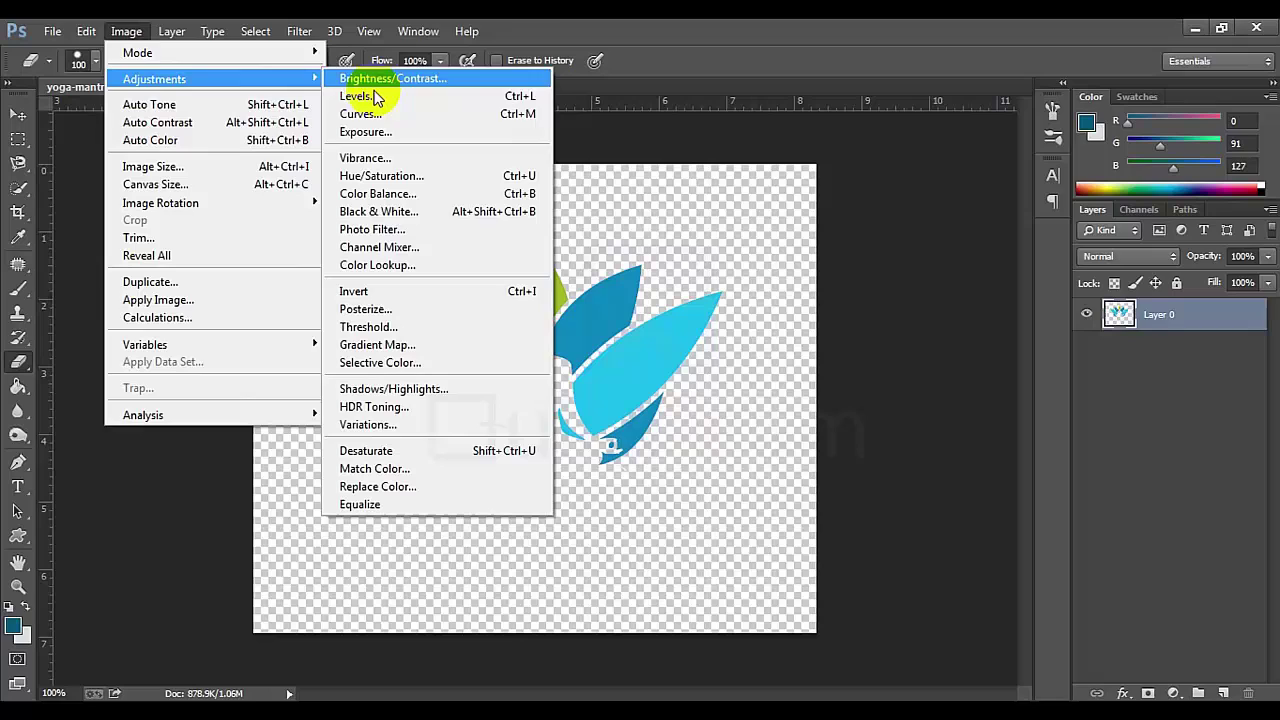
pyautogui.click(399, 96)
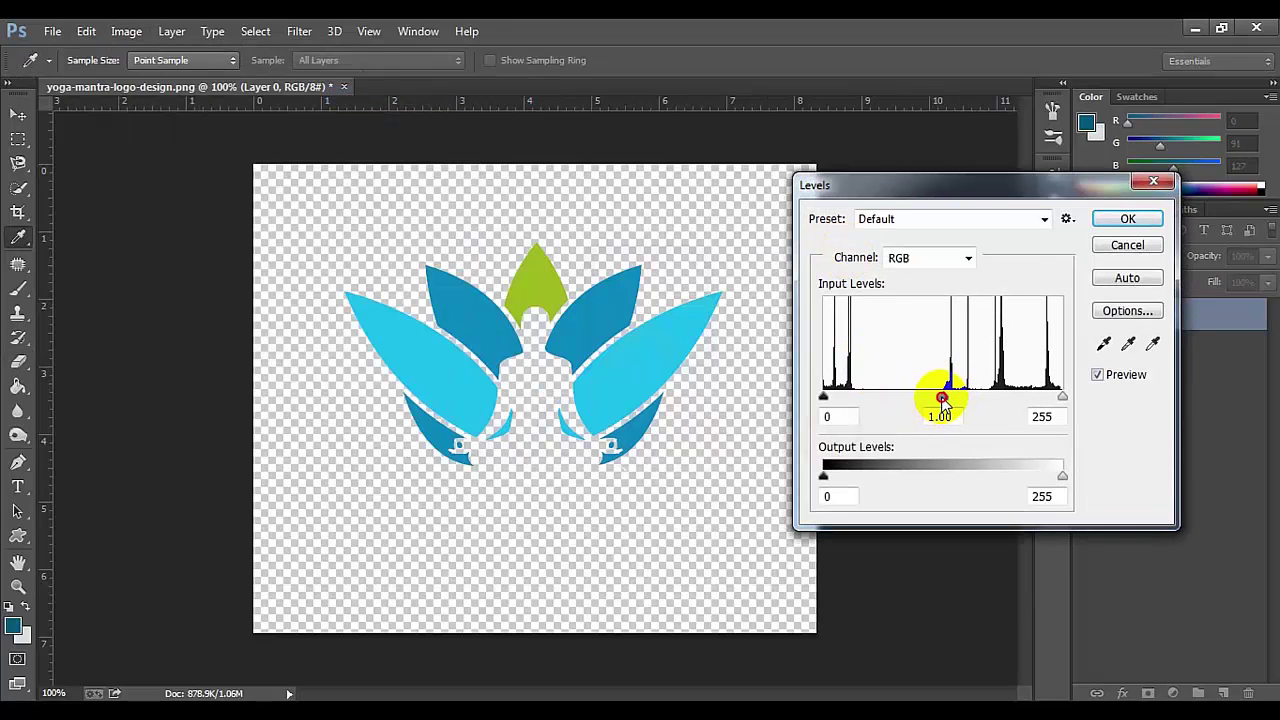
pyautogui.moveTo(942, 400); pyautogui.dragTo(1123, 403)
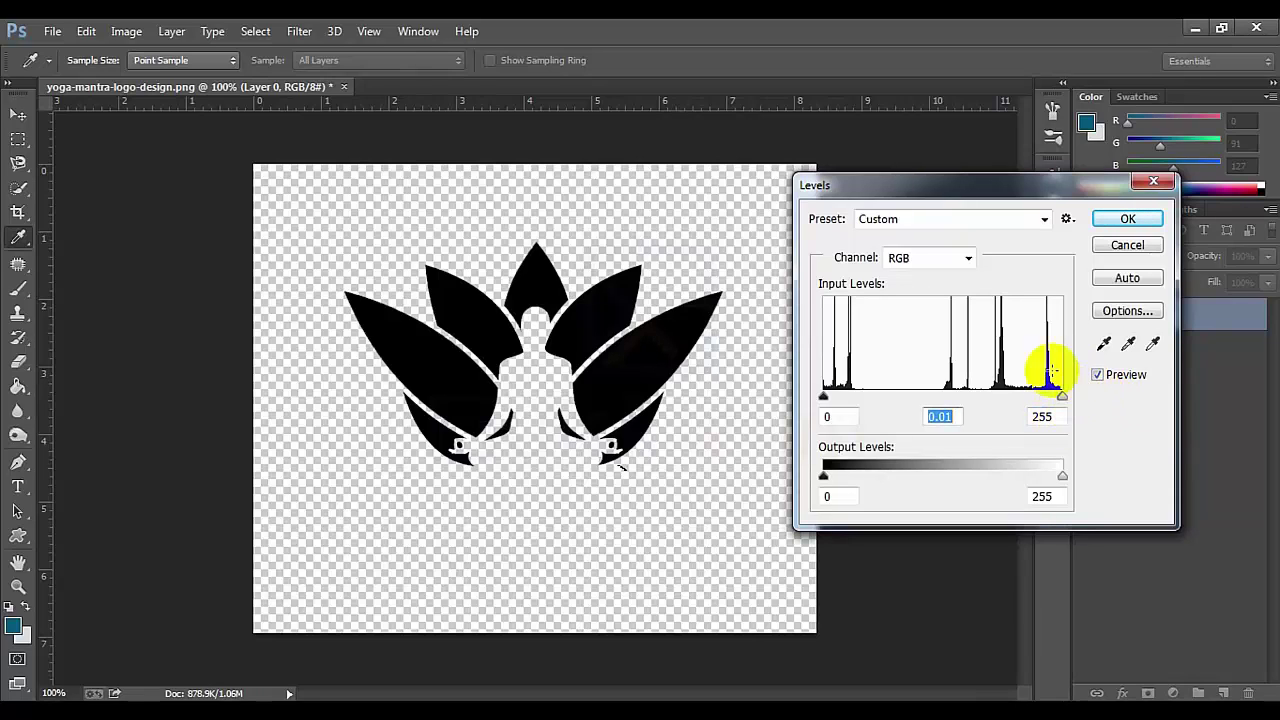
pyautogui.click(1122, 221)
# Erase the stray specks near the lotus's right petal
pyautogui.press('e')
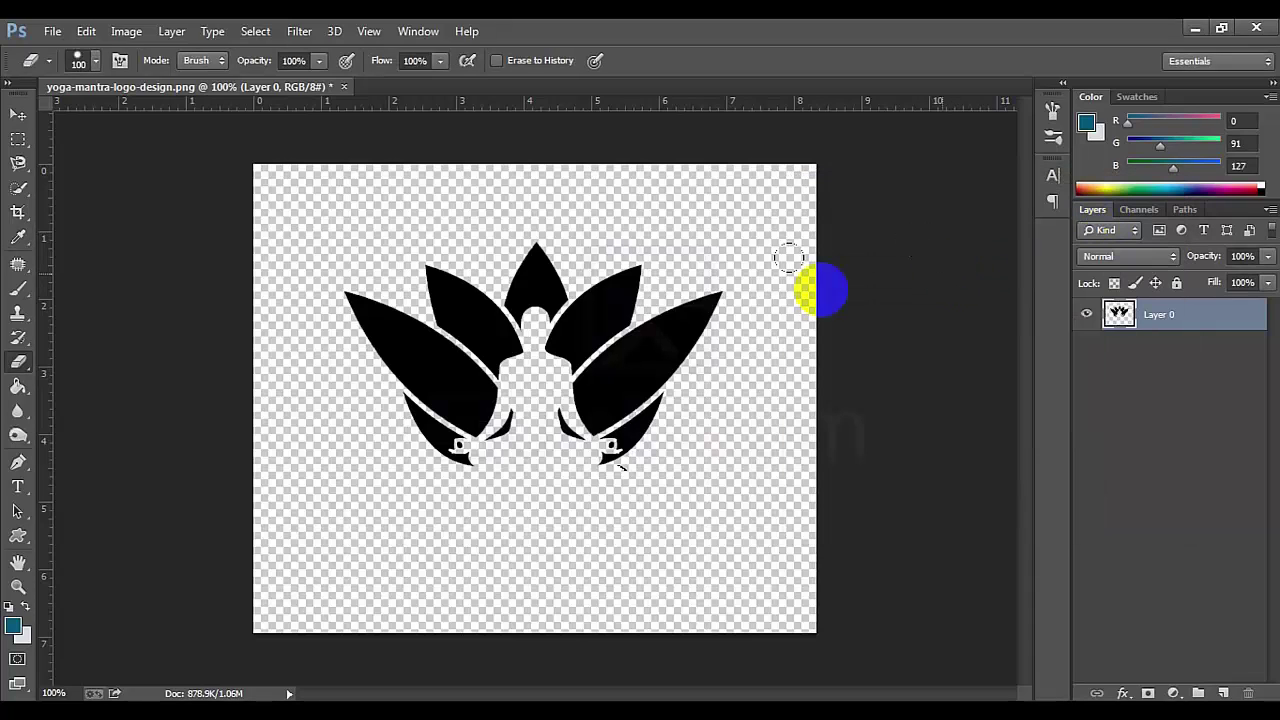
pyautogui.moveTo(789, 258)
pyautogui.mouseDown()
pyautogui.moveTo(630, 286)
pyautogui.moveTo(575, 250)
pyautogui.mouseUp()
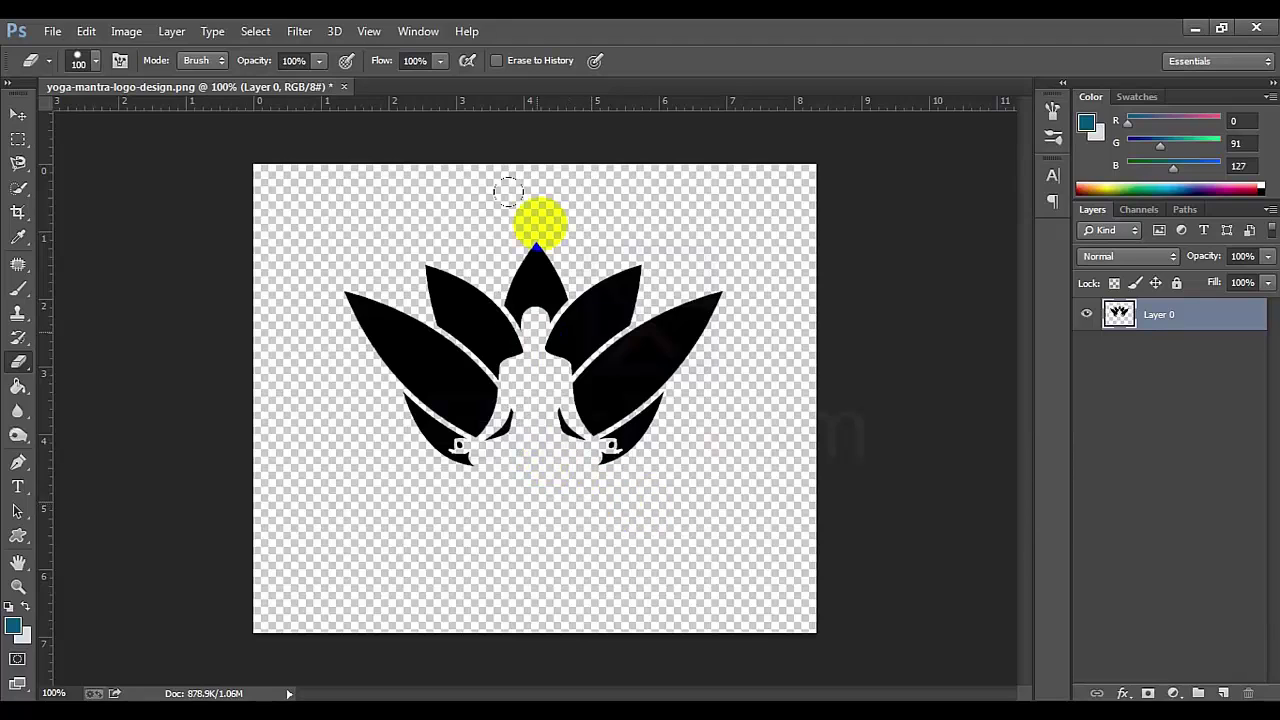
pyautogui.click(95, 32)
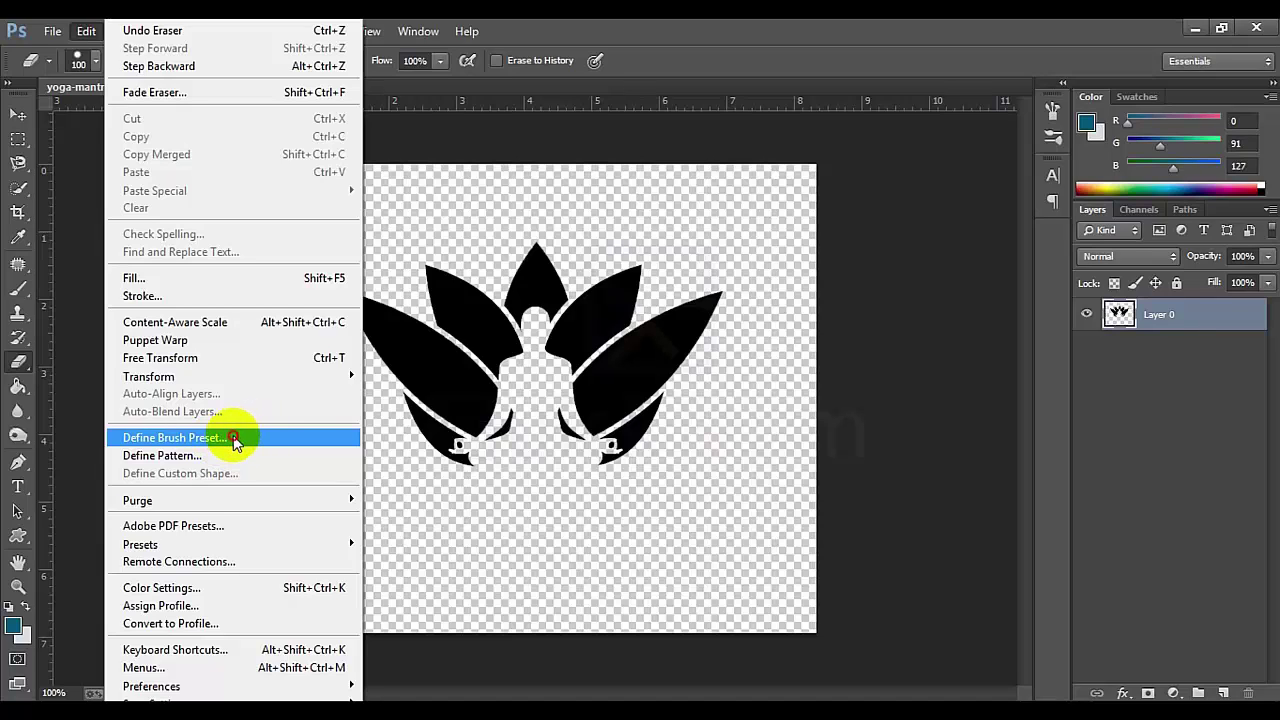
# Define the black lotus as a brush preset named 'New Brush'
pyautogui.click(234, 441)
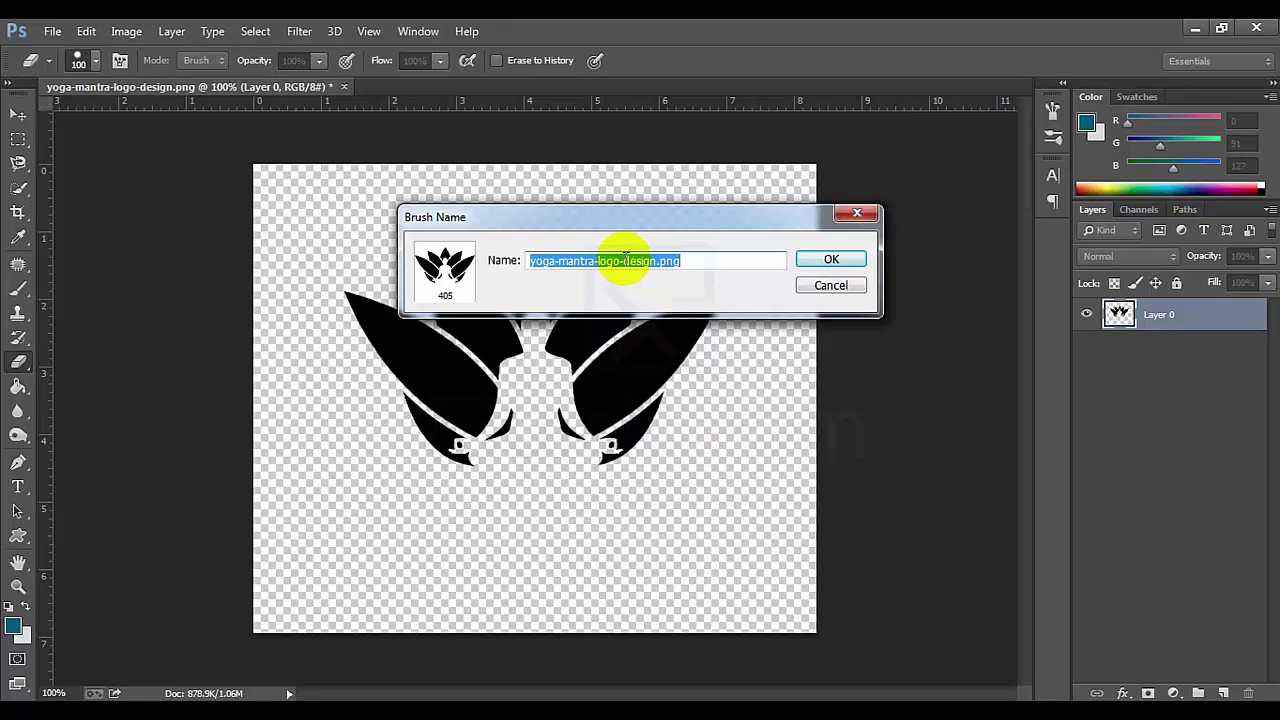
pyautogui.write('New Brush')
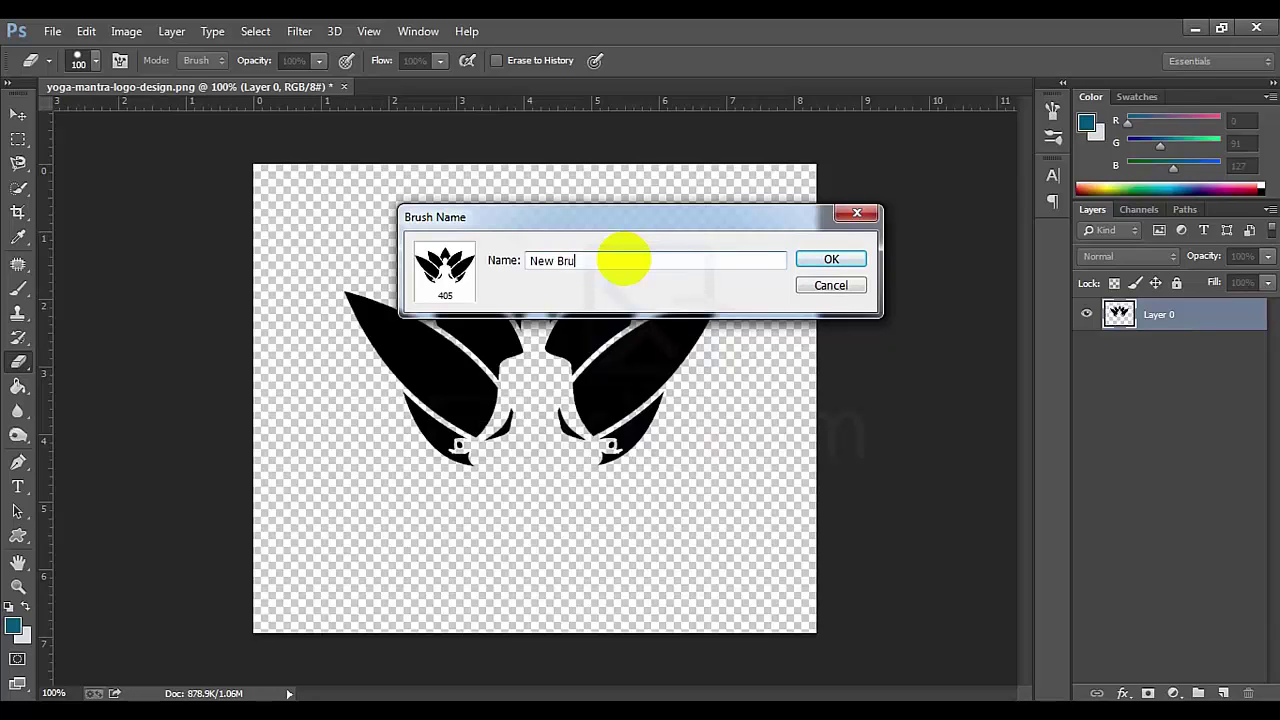
pyautogui.click(831, 260)
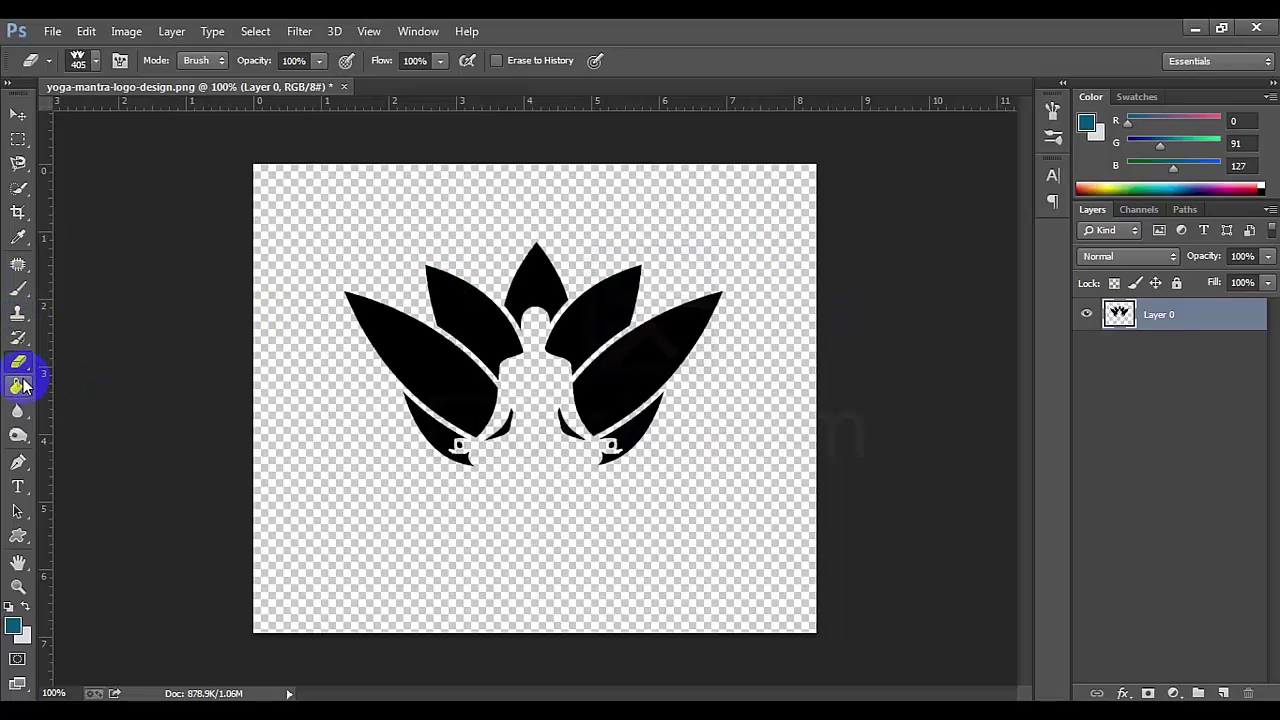
# Select the Brush Tool with the 405-pixel lotus brush preset
pyautogui.press('b')
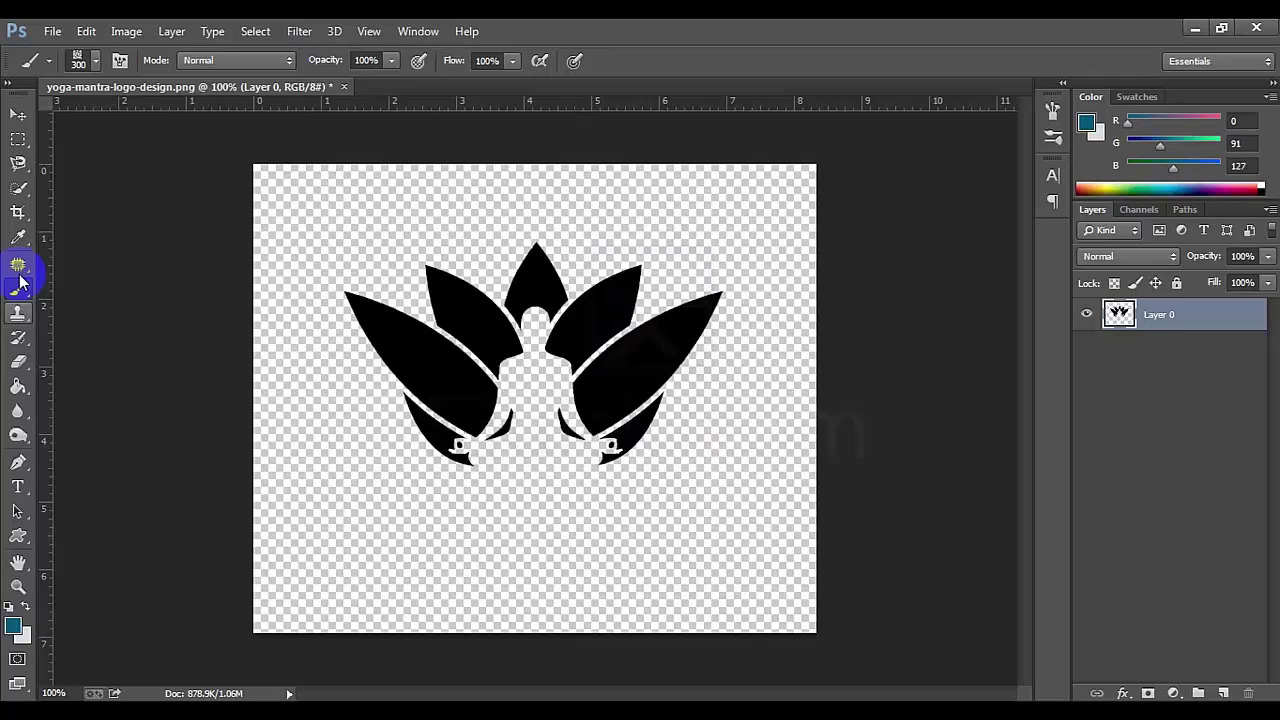
pyautogui.moveTo(18, 289); pyautogui.dragTo(86, 280)
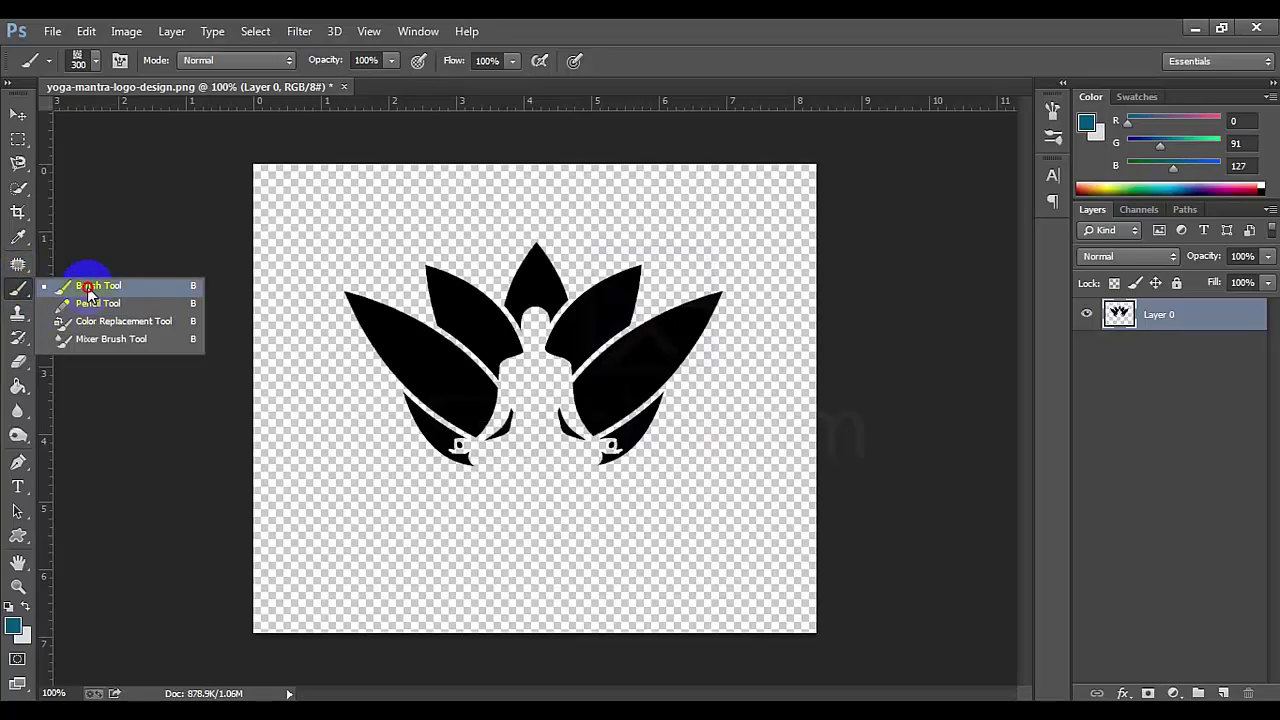
pyautogui.click(96, 62)
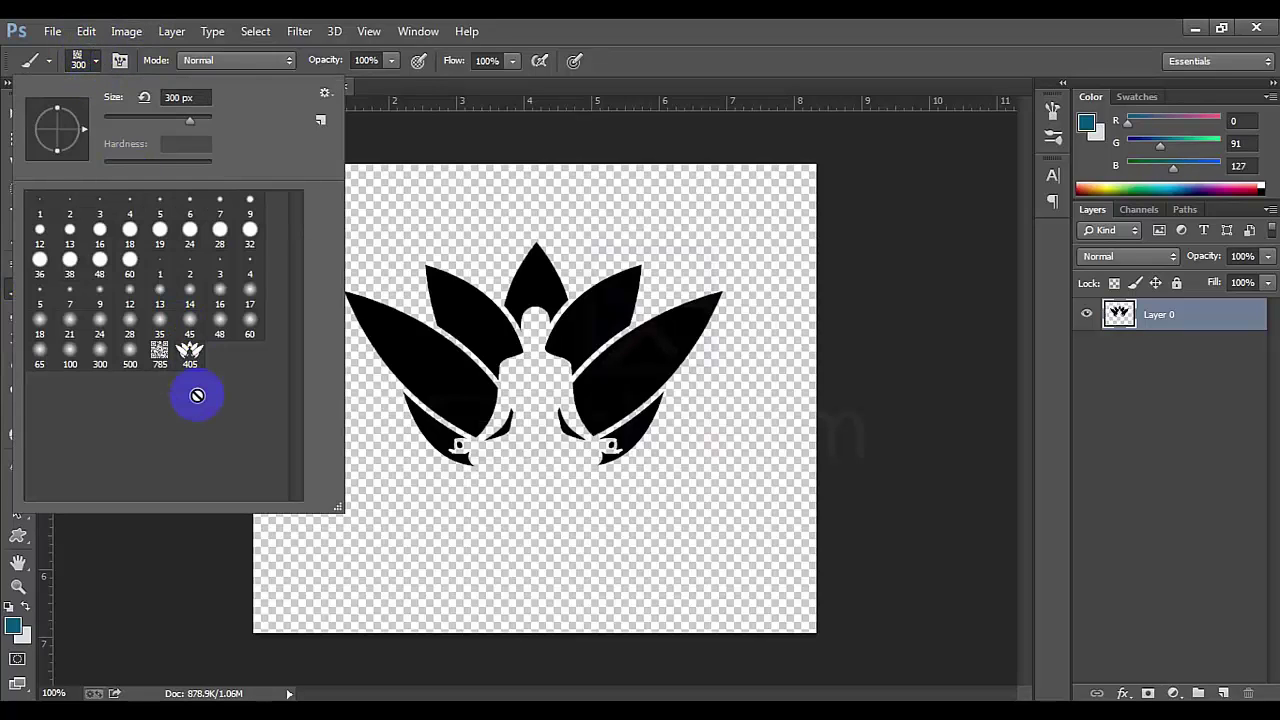
pyautogui.click(190, 350)
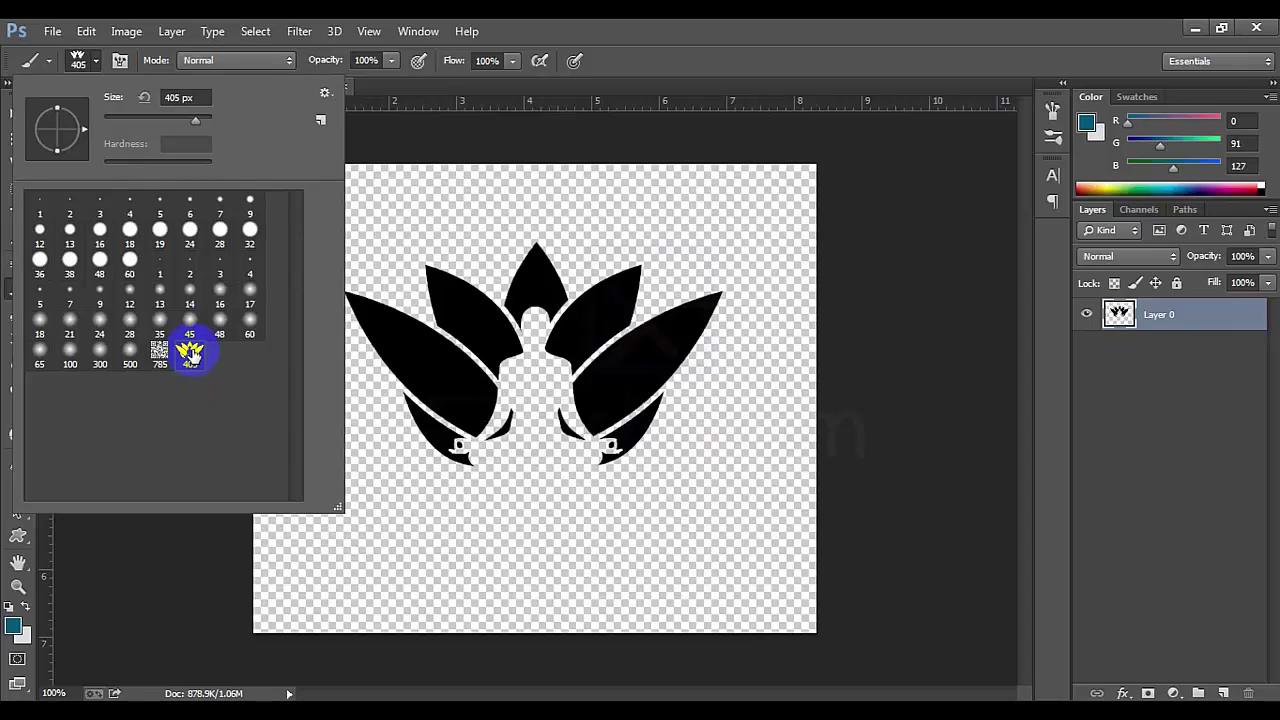
pyautogui.click(446, 378)
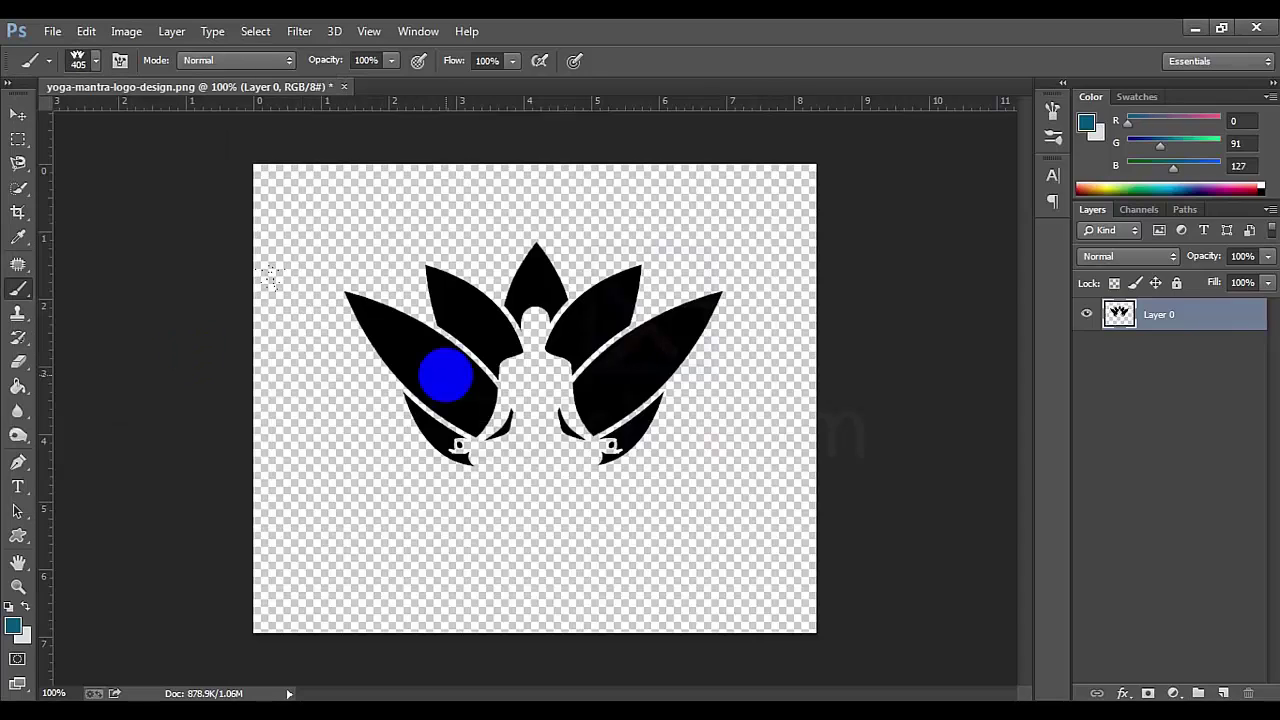
# Add a new empty Layer 1 above the lotus Layer 0
pyautogui.click(1087, 315)
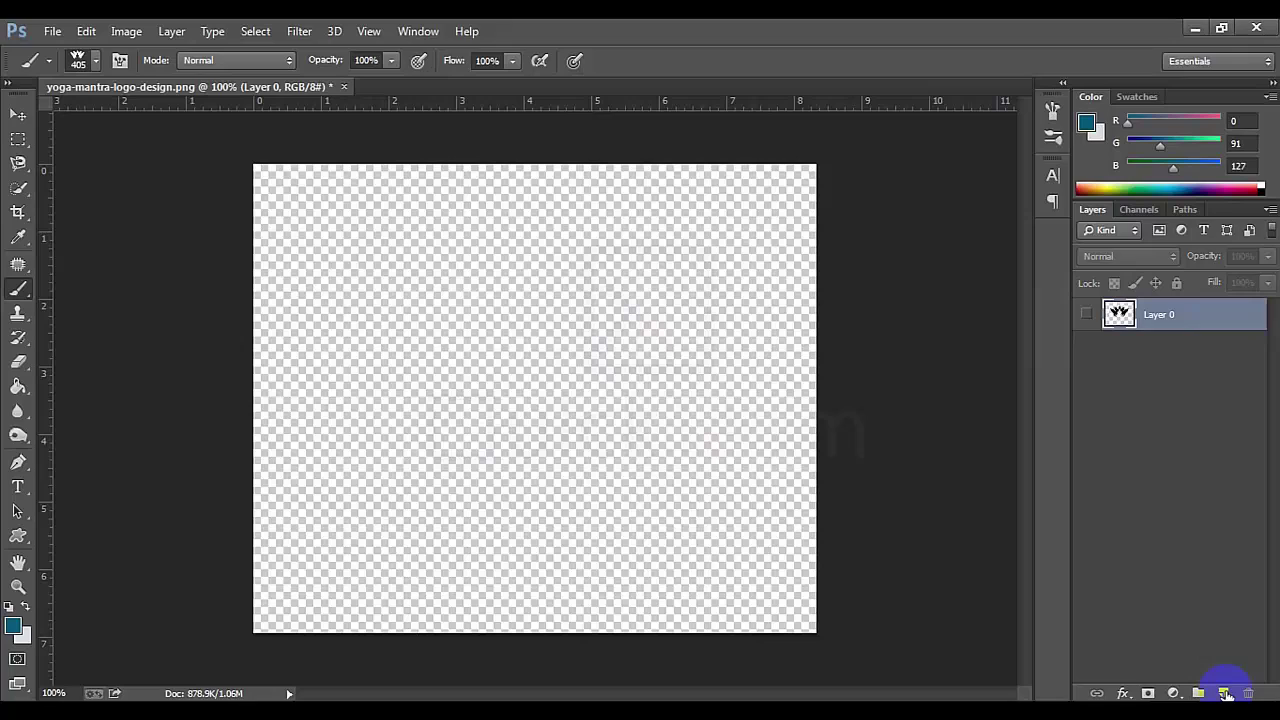
pyautogui.click(1087, 315)
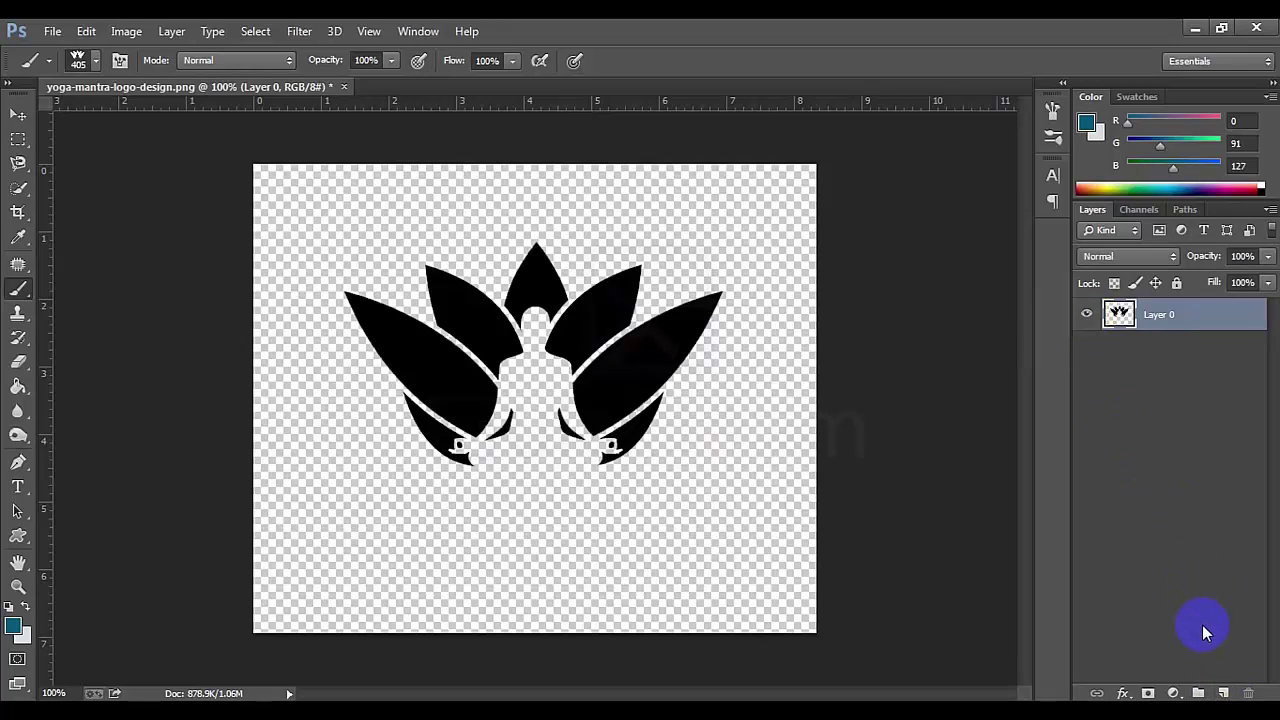
pyautogui.click(1223, 693)
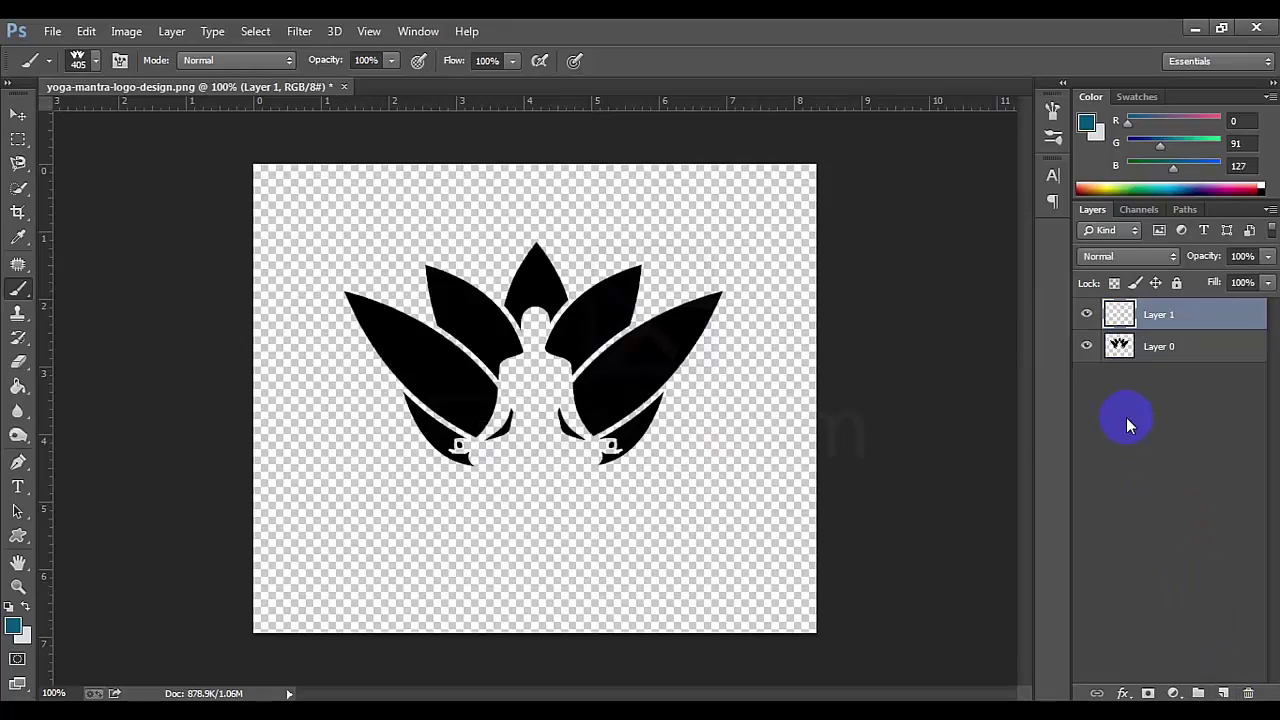
# Hide Layer 0, test and undo three teal lotus stamps, then paint a 100 px test stroke
pyautogui.click(1086, 346)
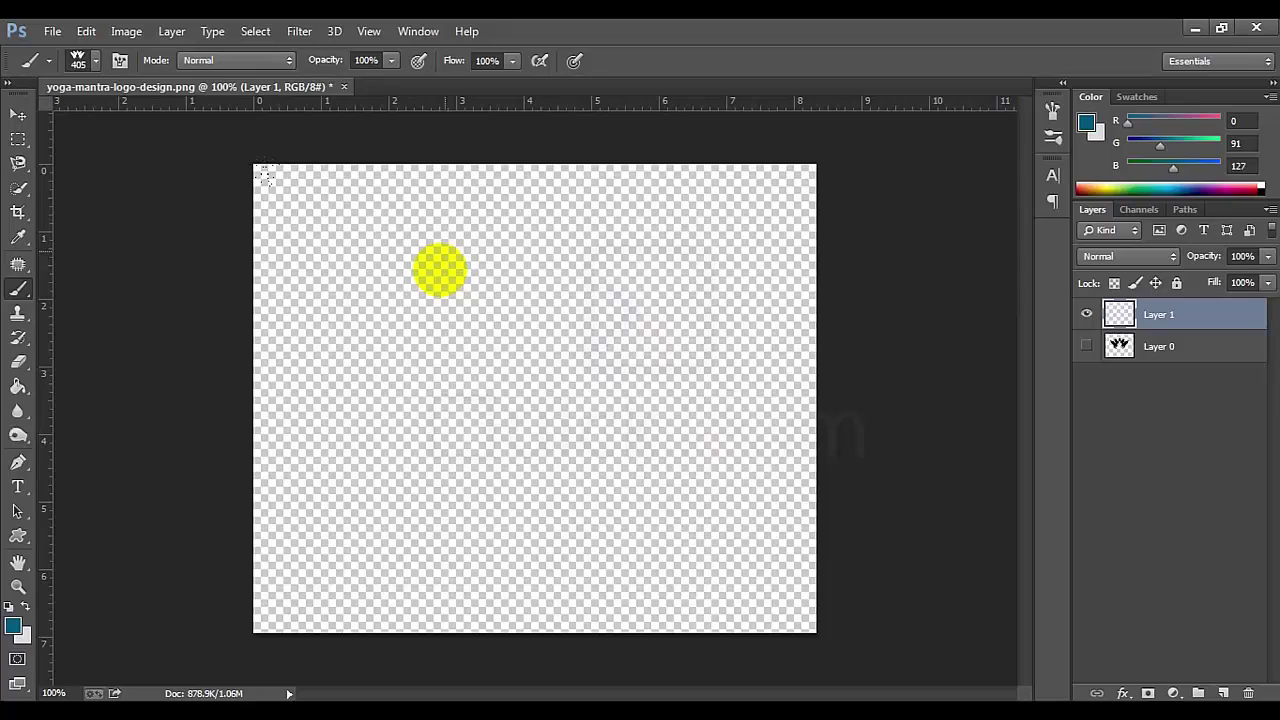
pyautogui.click(455, 286)
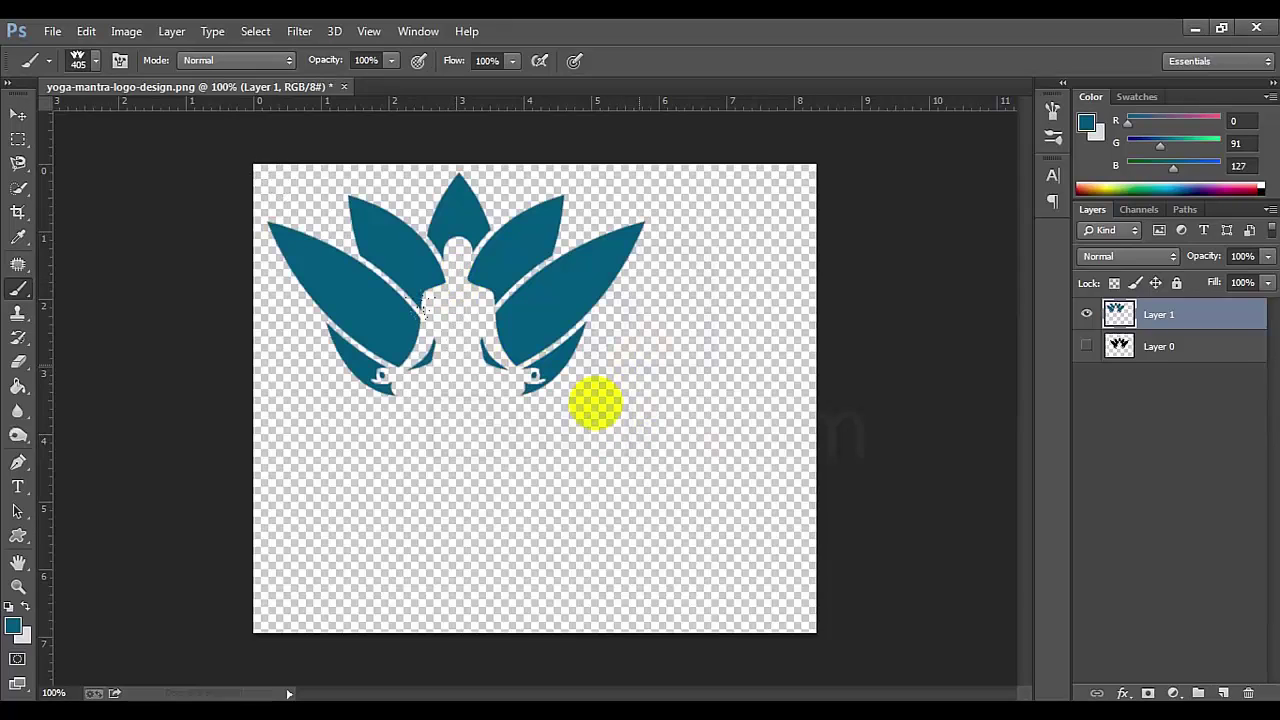
pyautogui.click(617, 490)
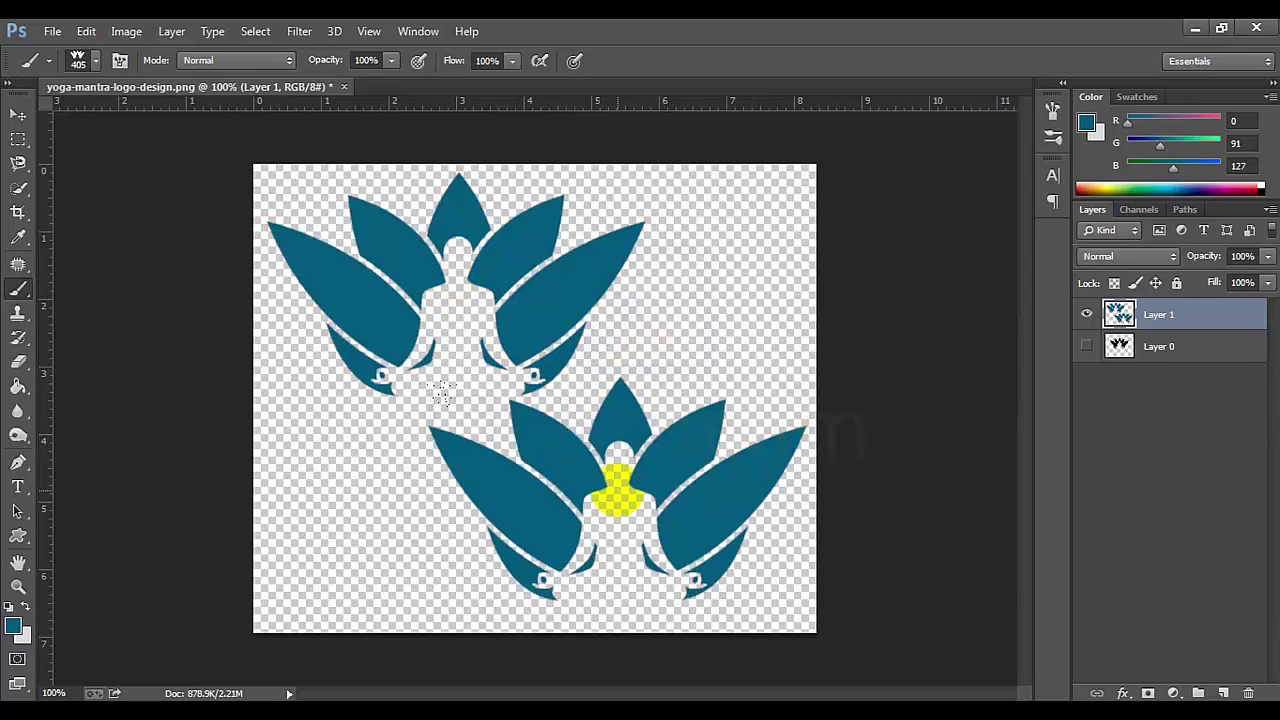
pyautogui.click(677, 292)
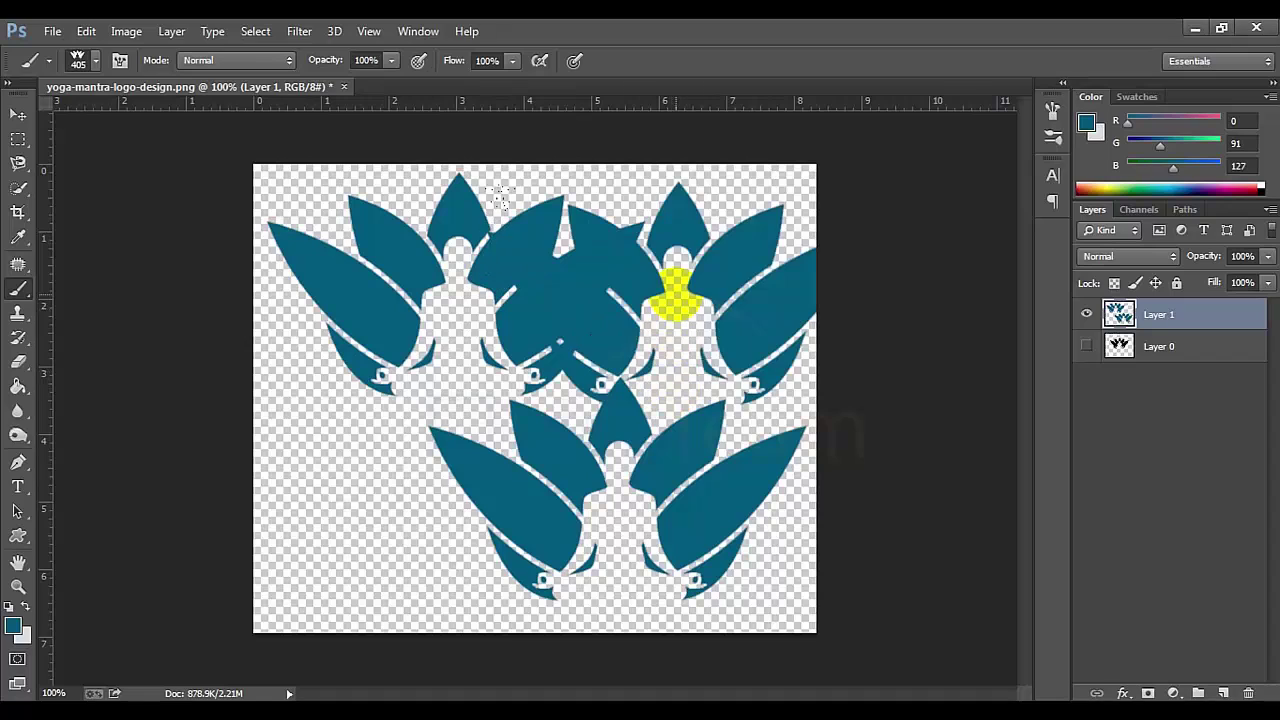
pyautogui.hotkey('ctrl', 'alt', 'z')
pyautogui.hotkey('ctrl', 'alt', 'z')
pyautogui.hotkey('ctrl', 'alt', 'z')
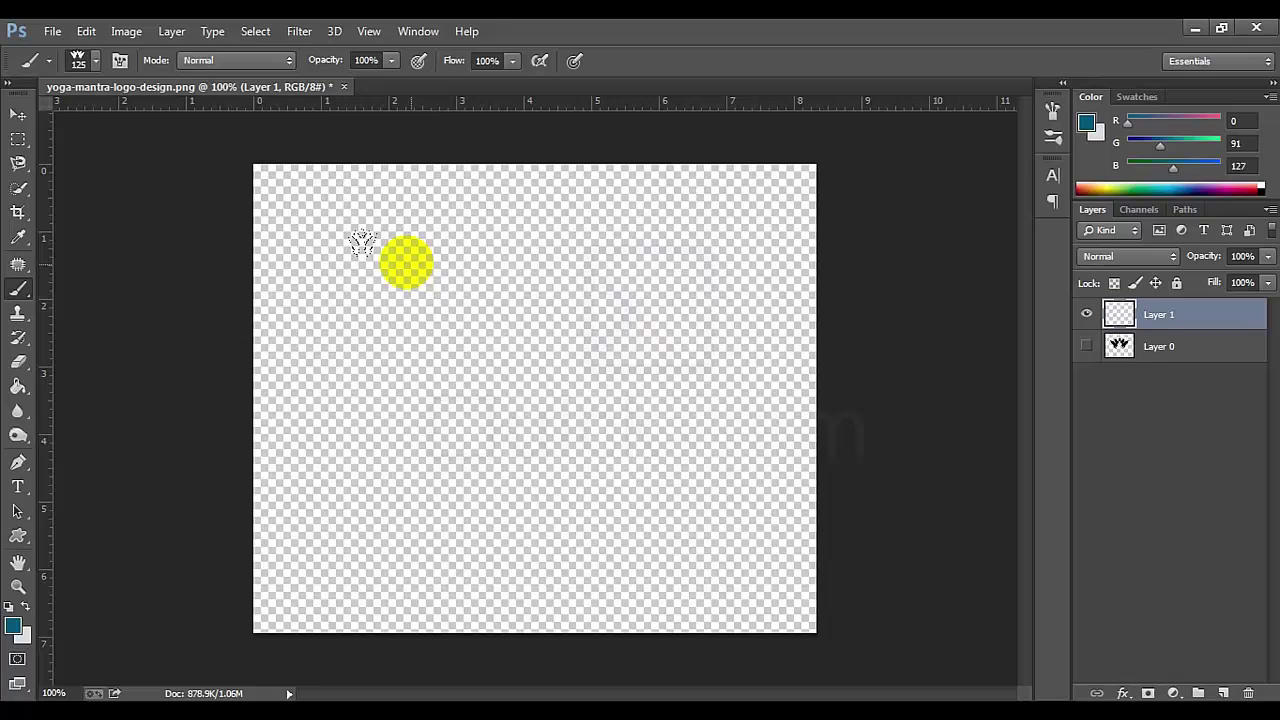
pyautogui.press('[')
pyautogui.moveTo(337, 226)
pyautogui.mouseDown()
pyautogui.moveTo(436, 213)
pyautogui.moveTo(616, 229)
pyautogui.moveTo(646, 314)
pyautogui.moveTo(508, 338)
pyautogui.moveTo(386, 432)
pyautogui.moveTo(515, 492)
pyautogui.moveTo(632, 507)
pyautogui.moveTo(677, 363)
pyautogui.mouseUp()
# Undo the test stroke and set the foreground colour to olive 71690f
pyautogui.hotkey('ctrl', 'z')
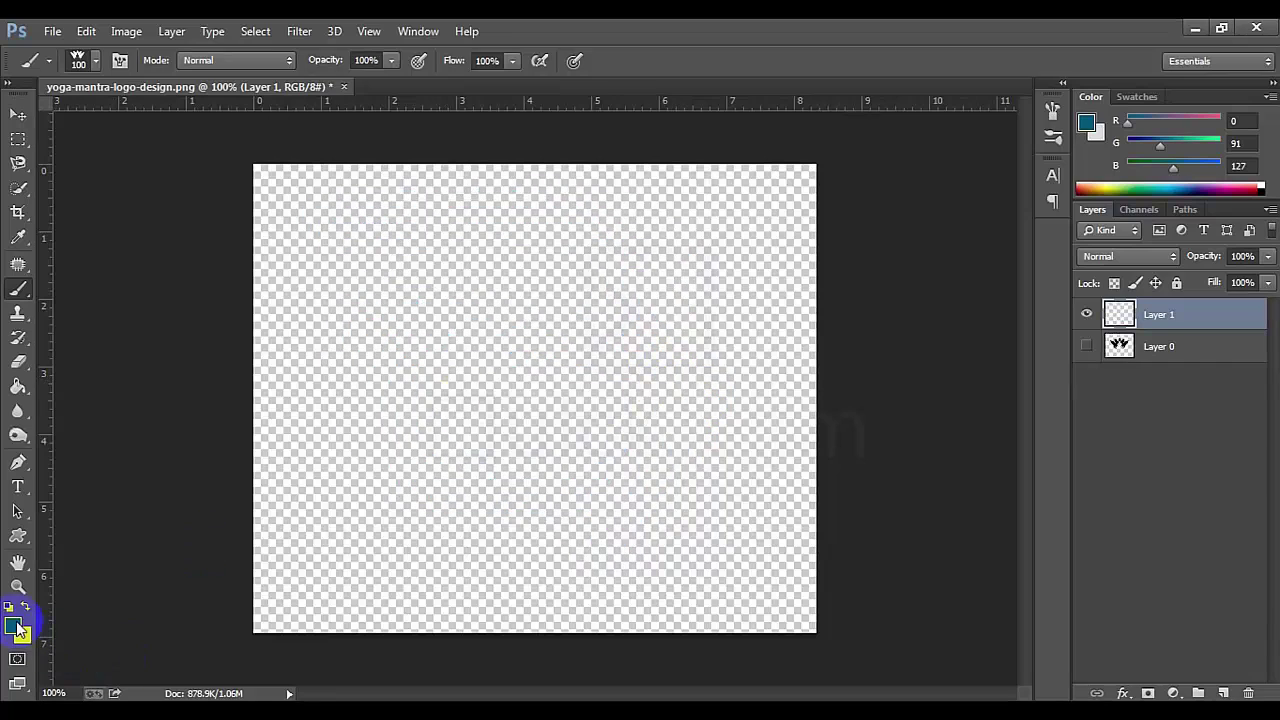
pyautogui.click(14, 626)
pyautogui.click(634, 294)
pyautogui.click(668, 349)
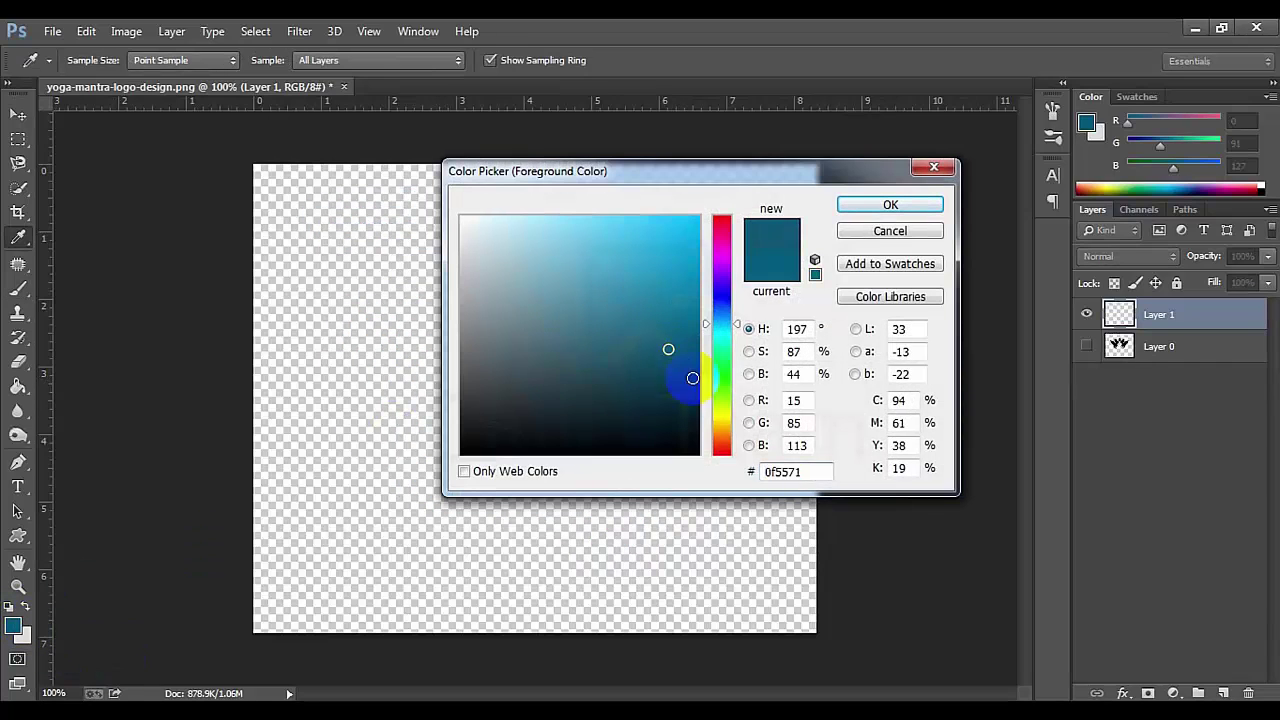
pyautogui.click(721, 418)
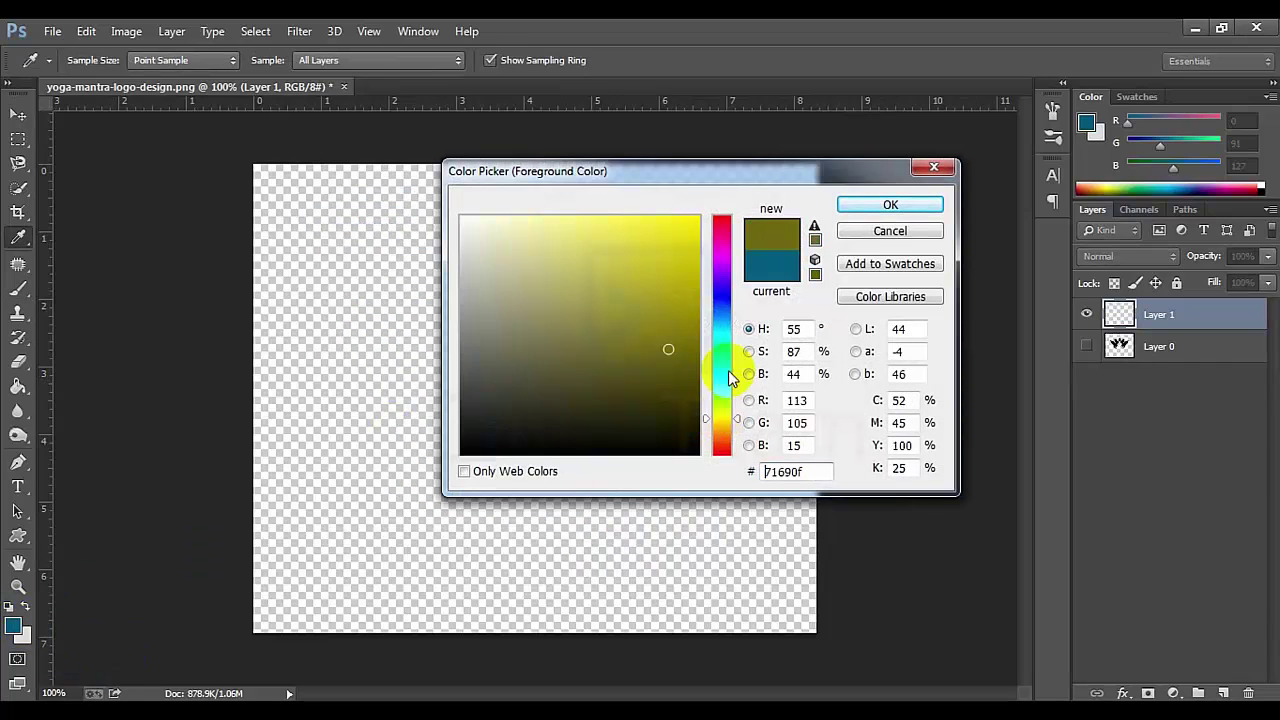
pyautogui.click(903, 206)
# Stamp eight olive lotuses scattered across Layer 1
pyautogui.click(400, 306)
pyautogui.click(487, 356)
pyautogui.click(356, 446)
pyautogui.click(506, 472)
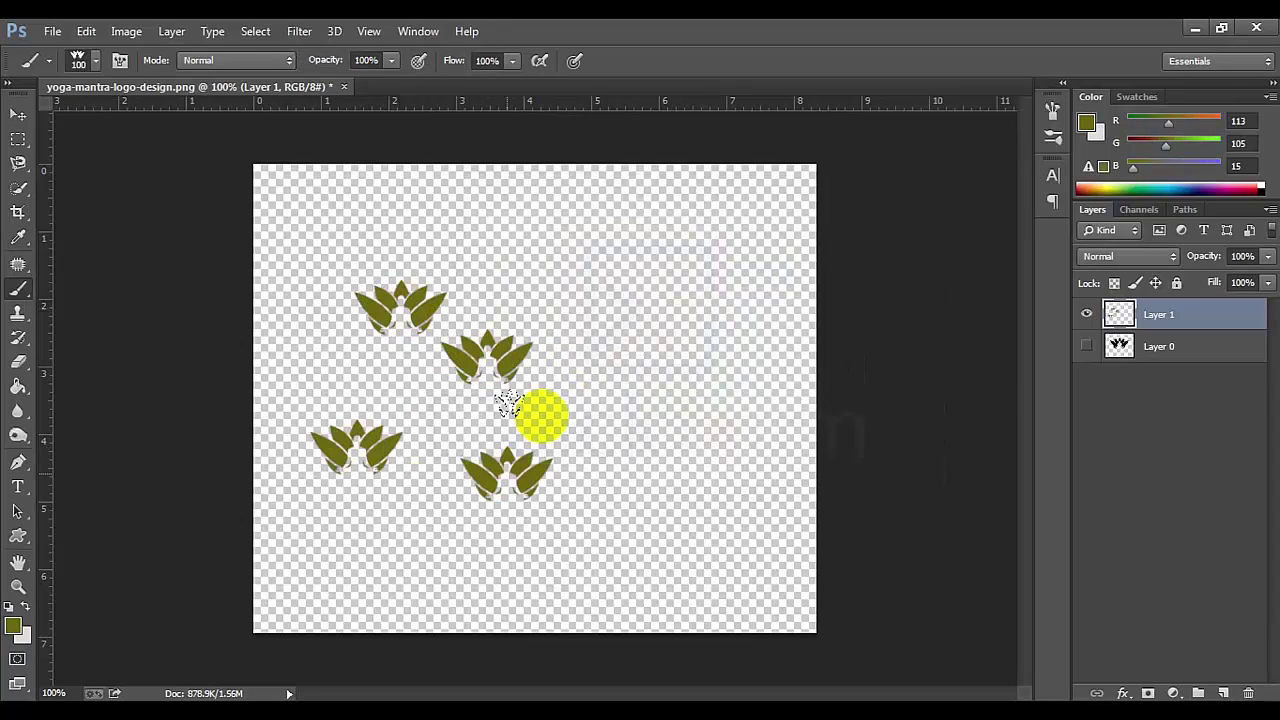
pyautogui.click(566, 356)
pyautogui.click(551, 187)
pyautogui.click(687, 306)
pyautogui.click(727, 482)
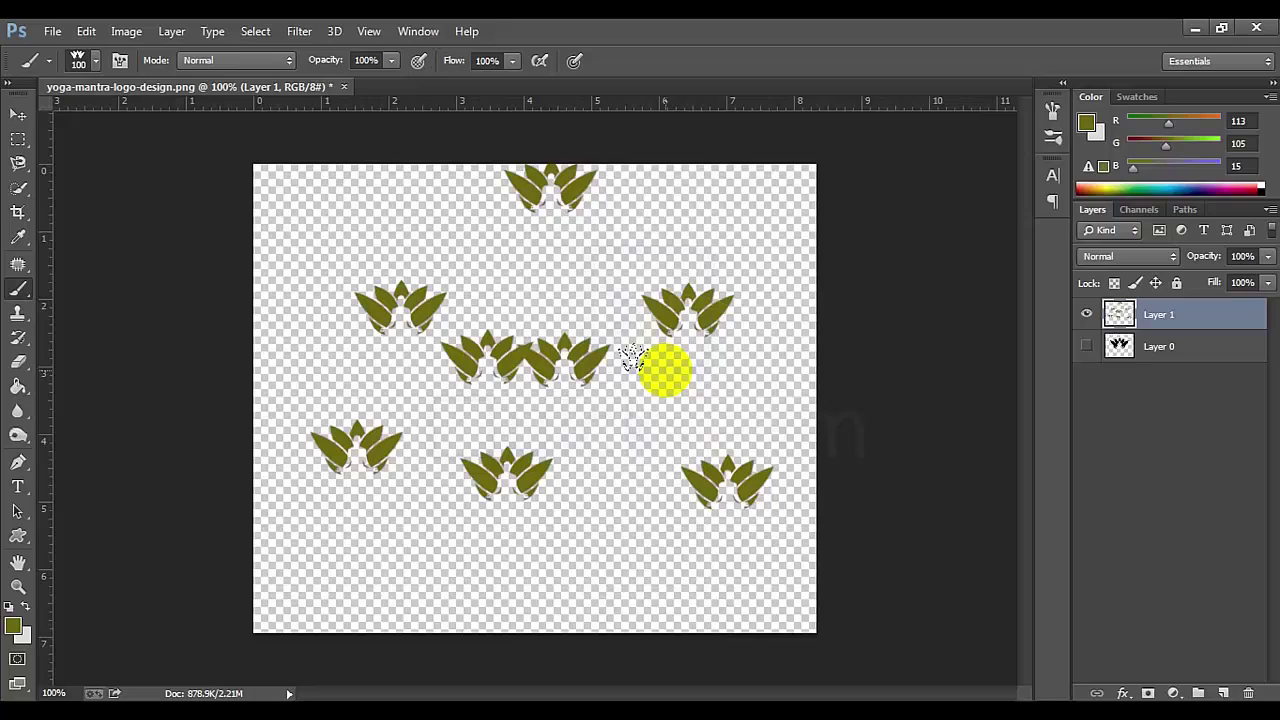
pyautogui.click(1121, 314)
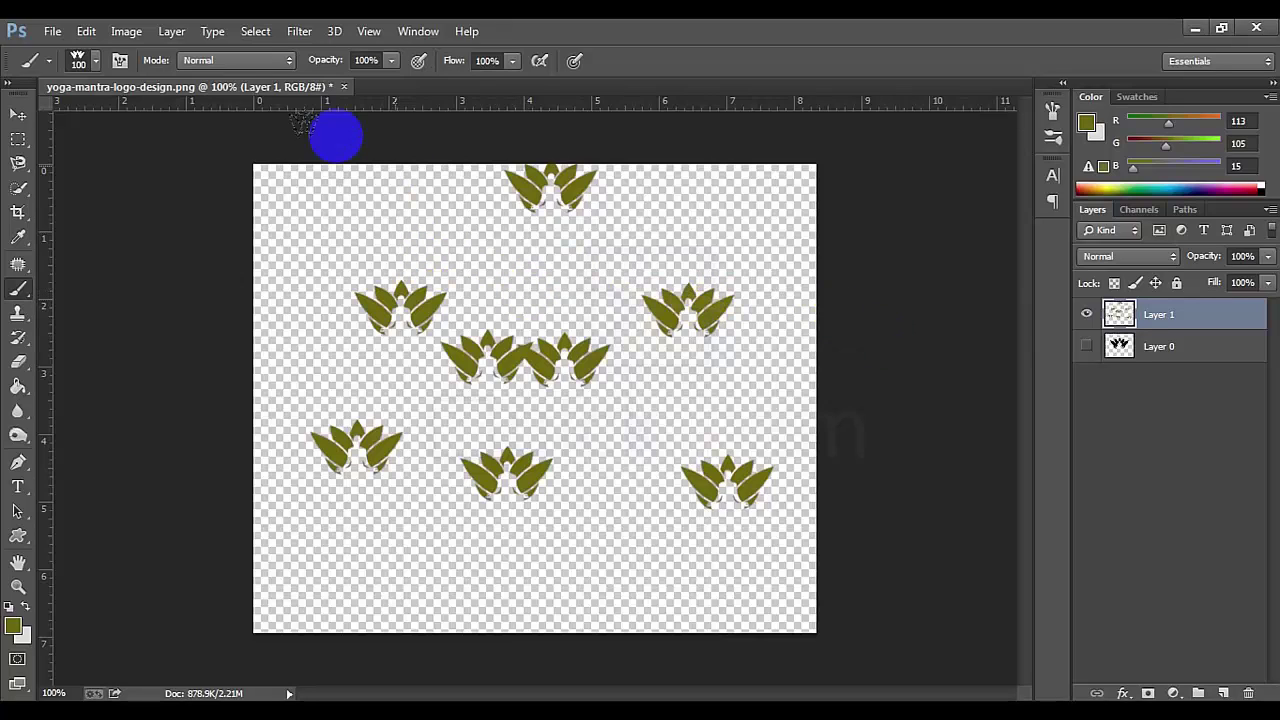
pyautogui.click(86, 31)
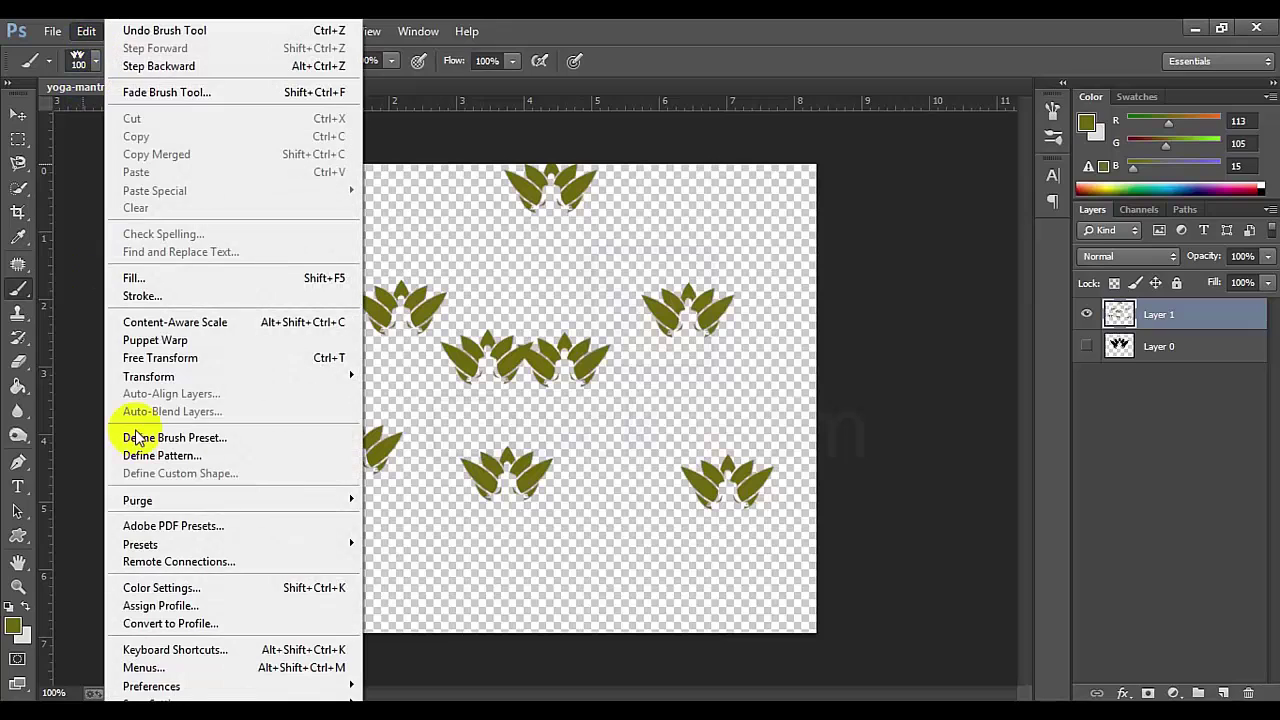
pyautogui.click(224, 443)
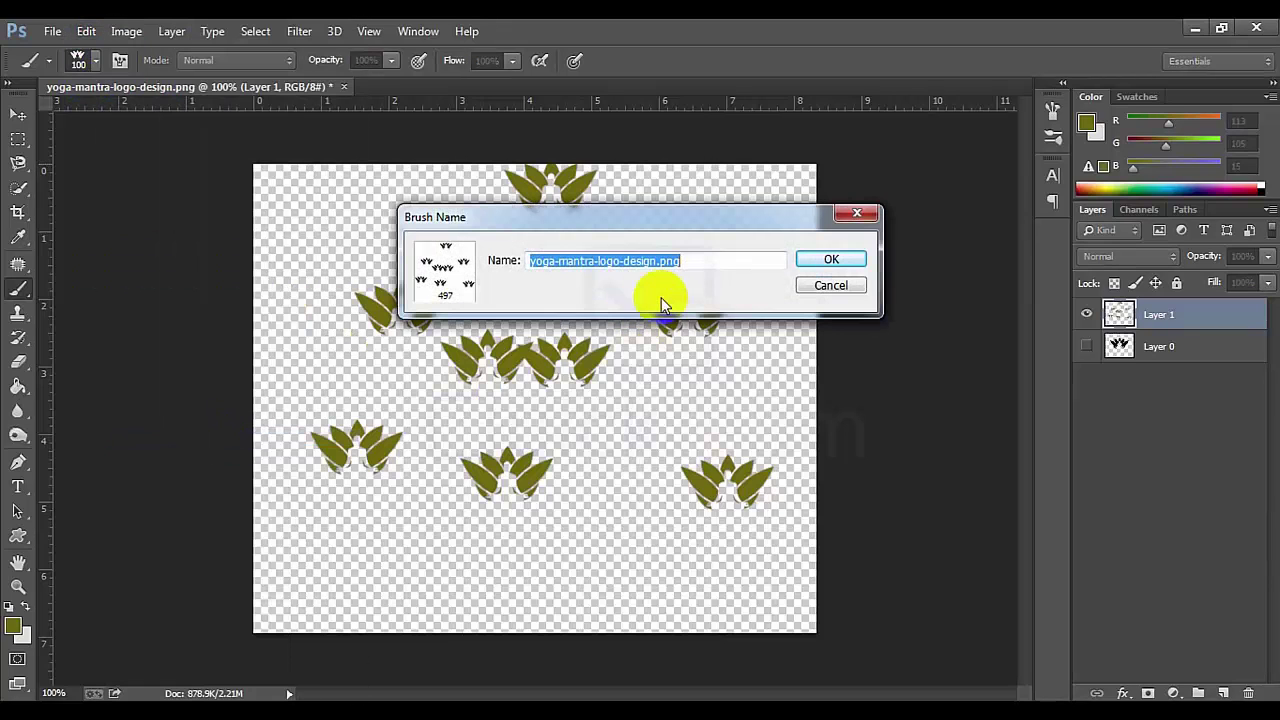
pyautogui.click(840, 286)
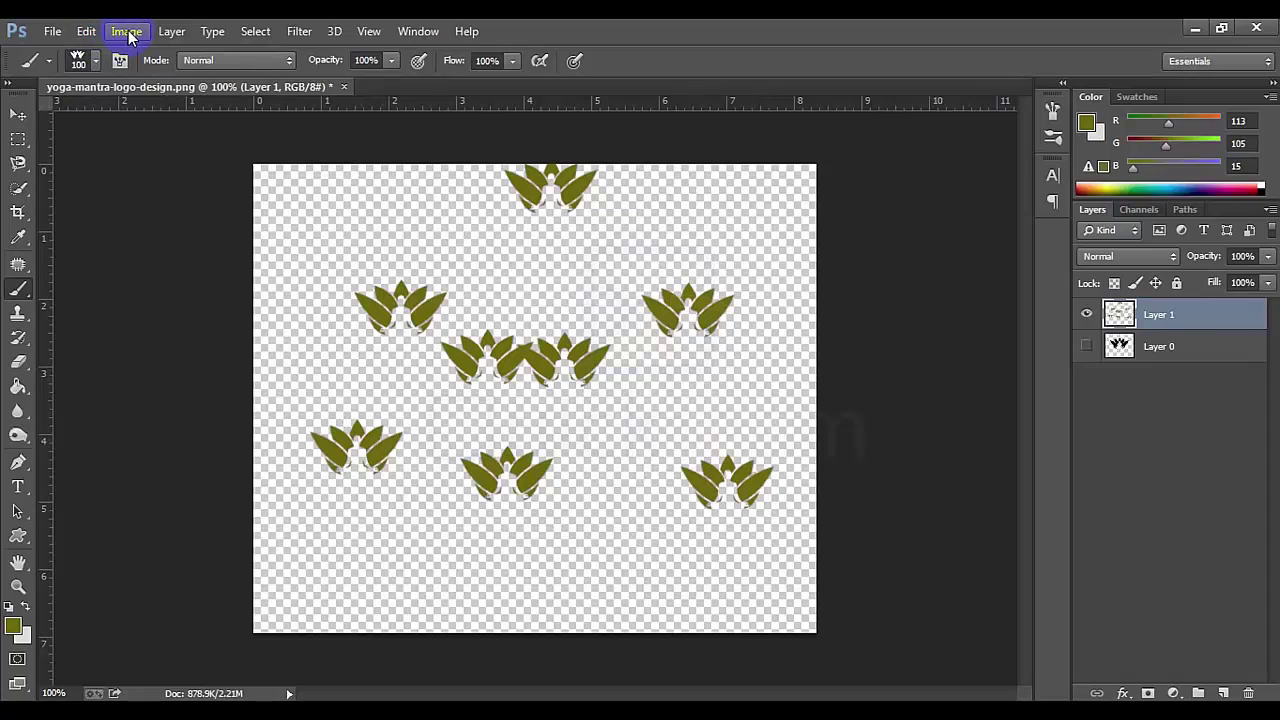
pyautogui.click(17, 287)
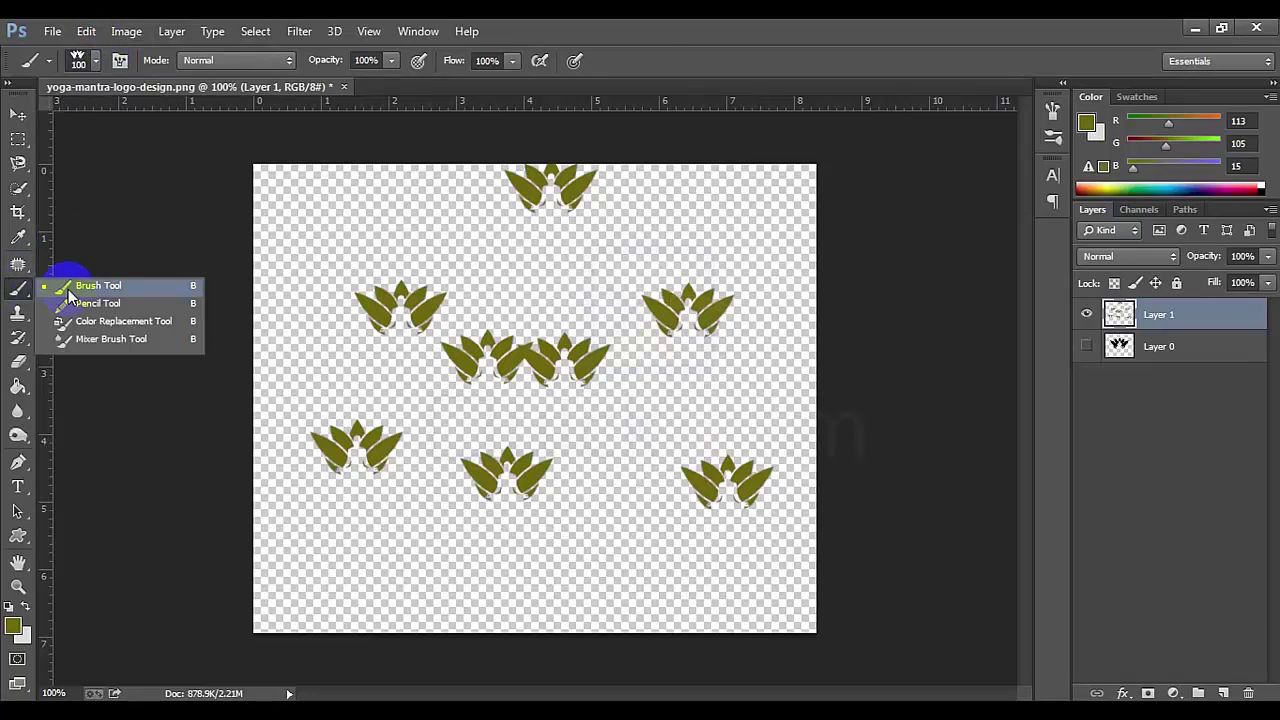
pyautogui.click(110, 286)
pyautogui.click(93, 60)
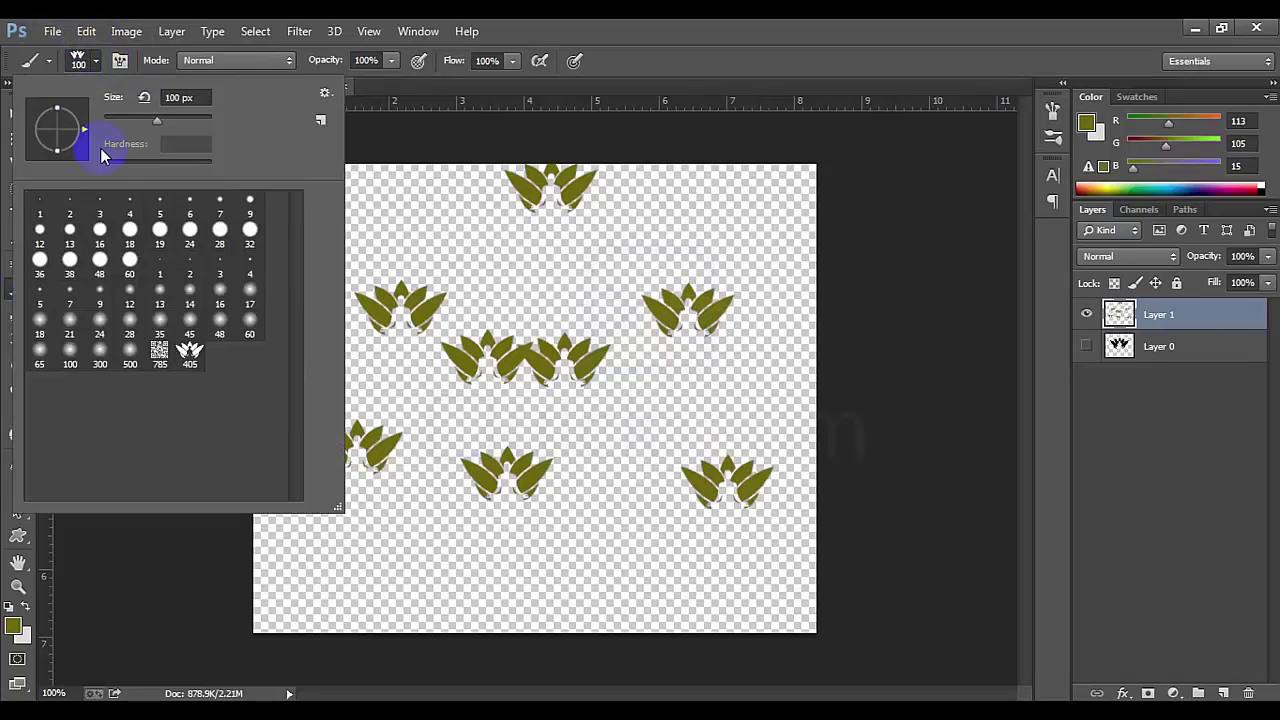
pyautogui.doubleClick(189, 360)
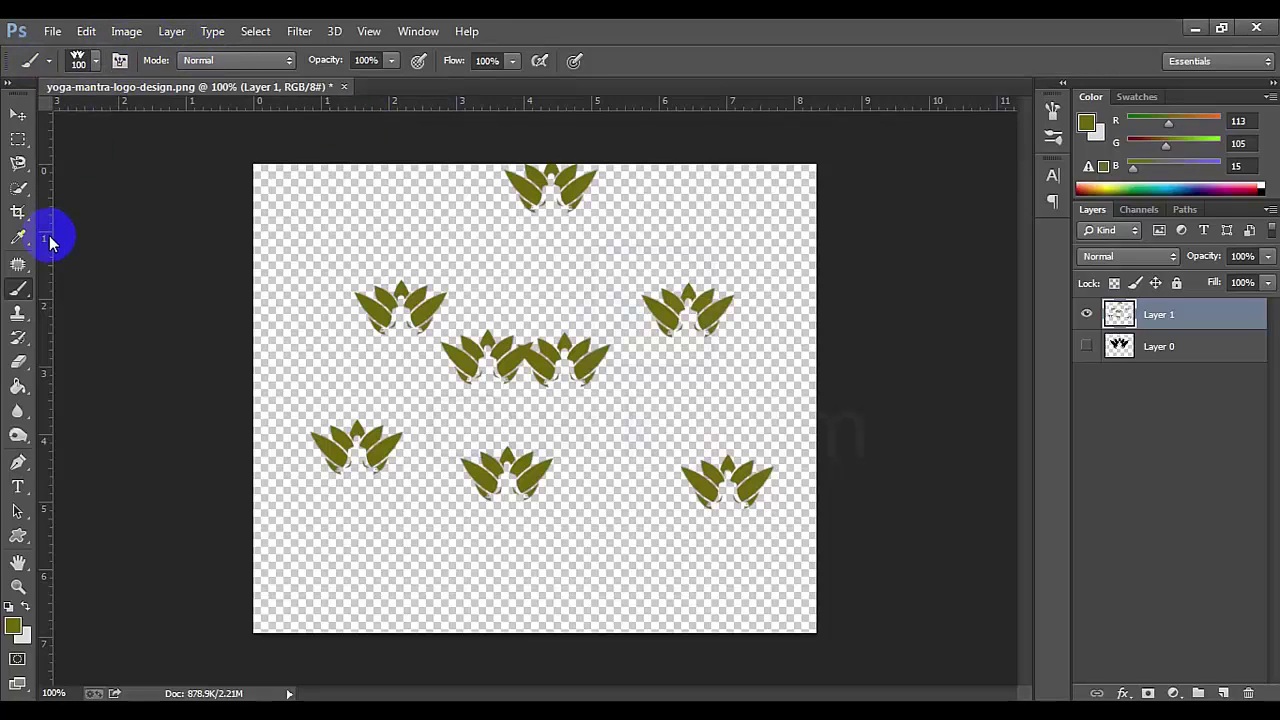
# Briefly open and close Keyboard Shortcuts, browse Edit > Presets, then reopen the Edit menu
pyautogui.click(87, 31)
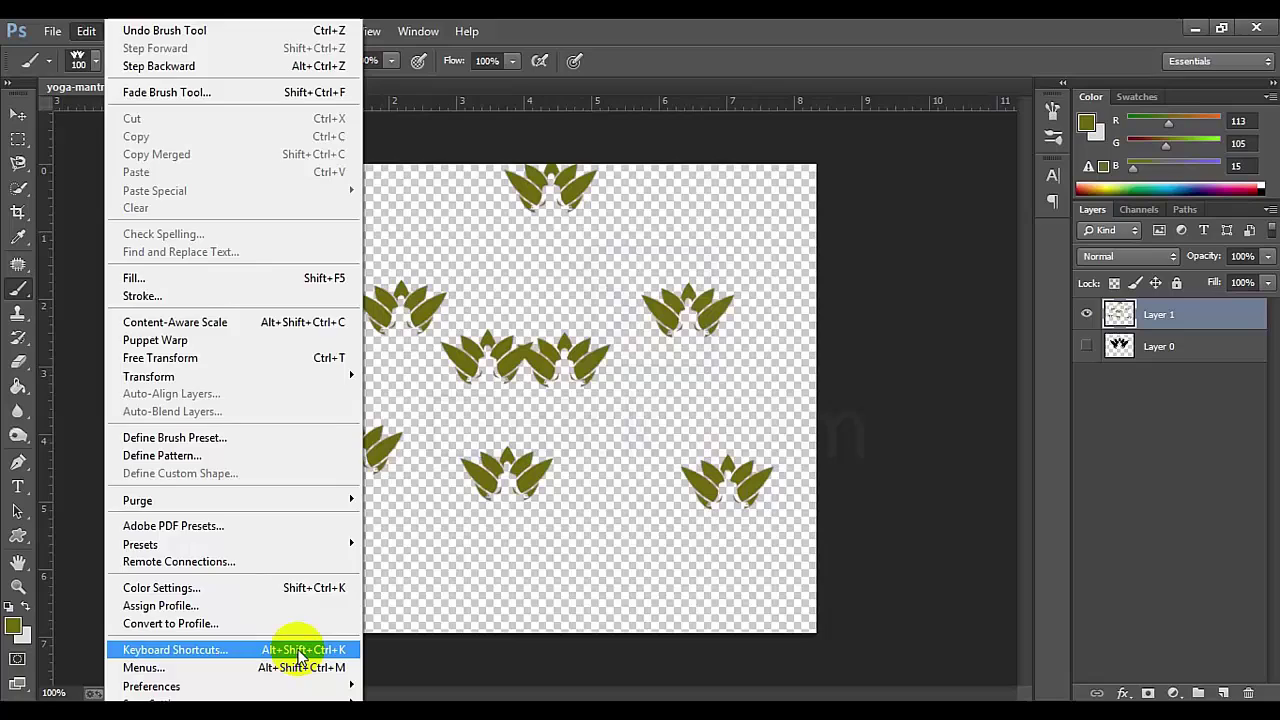
pyautogui.click(298, 650)
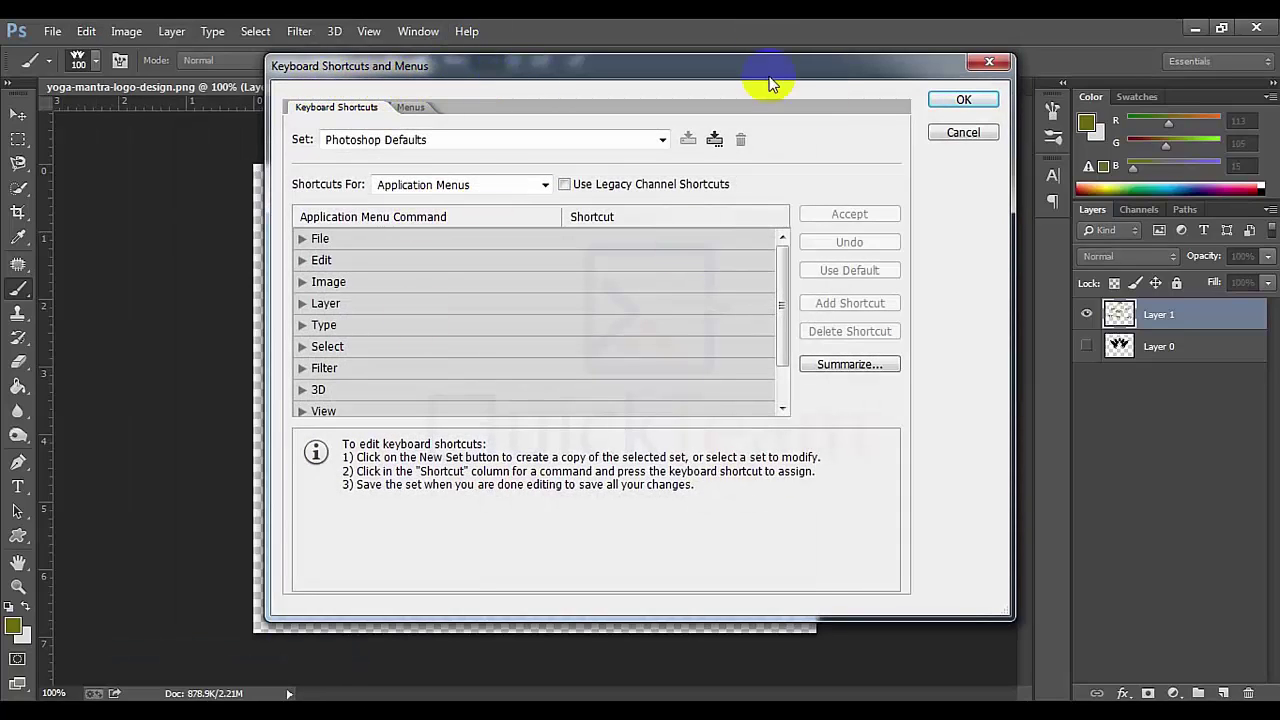
pyautogui.click(986, 64)
pyautogui.click(86, 31)
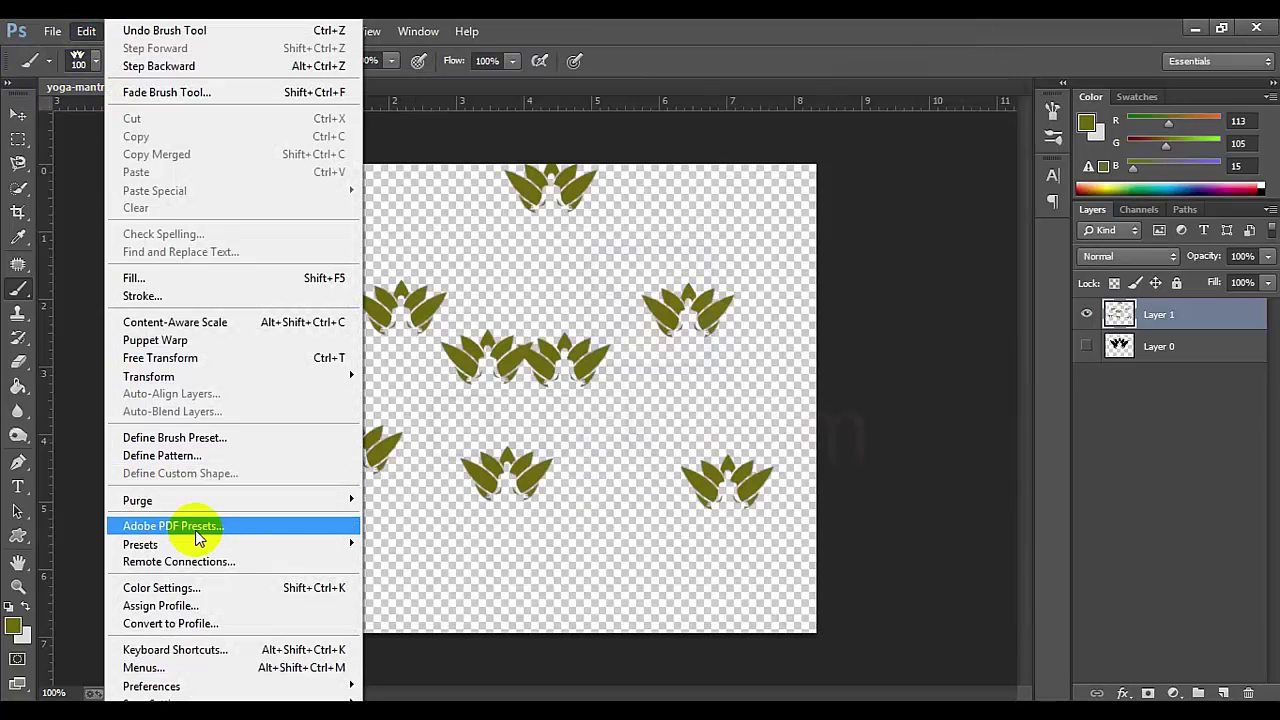
pyautogui.moveTo(198, 552)
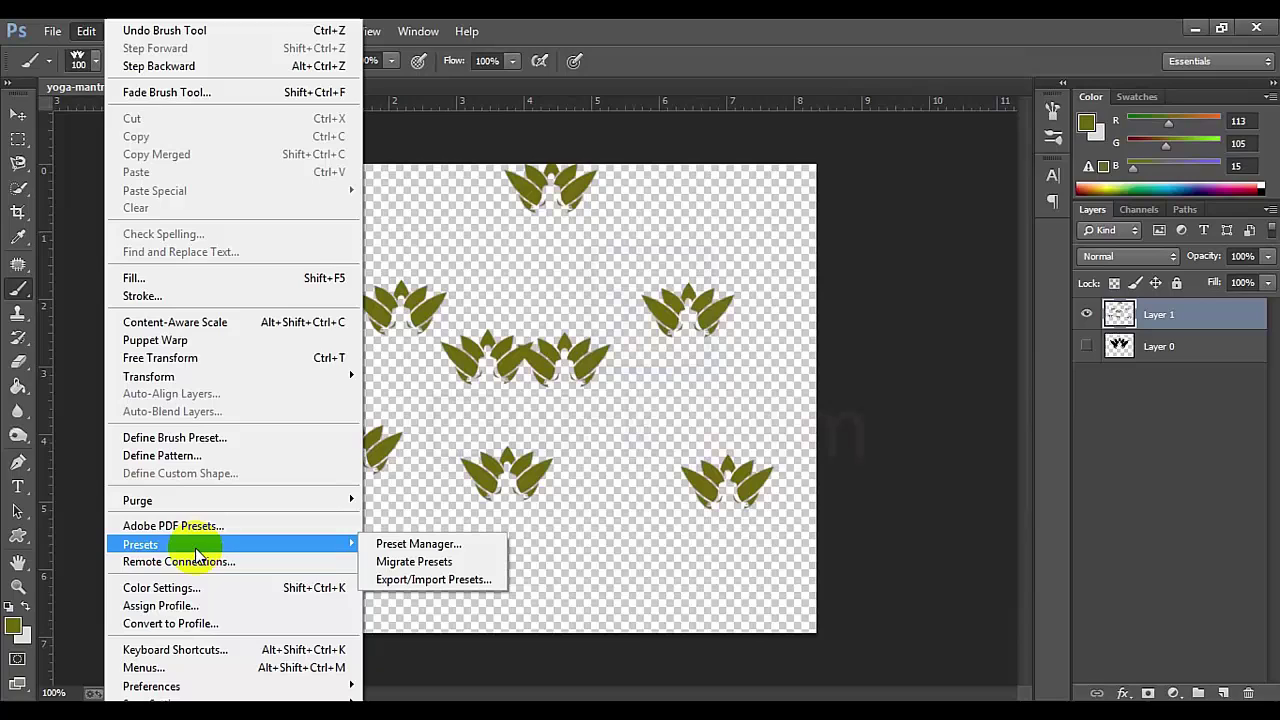
pyautogui.click(197, 548)
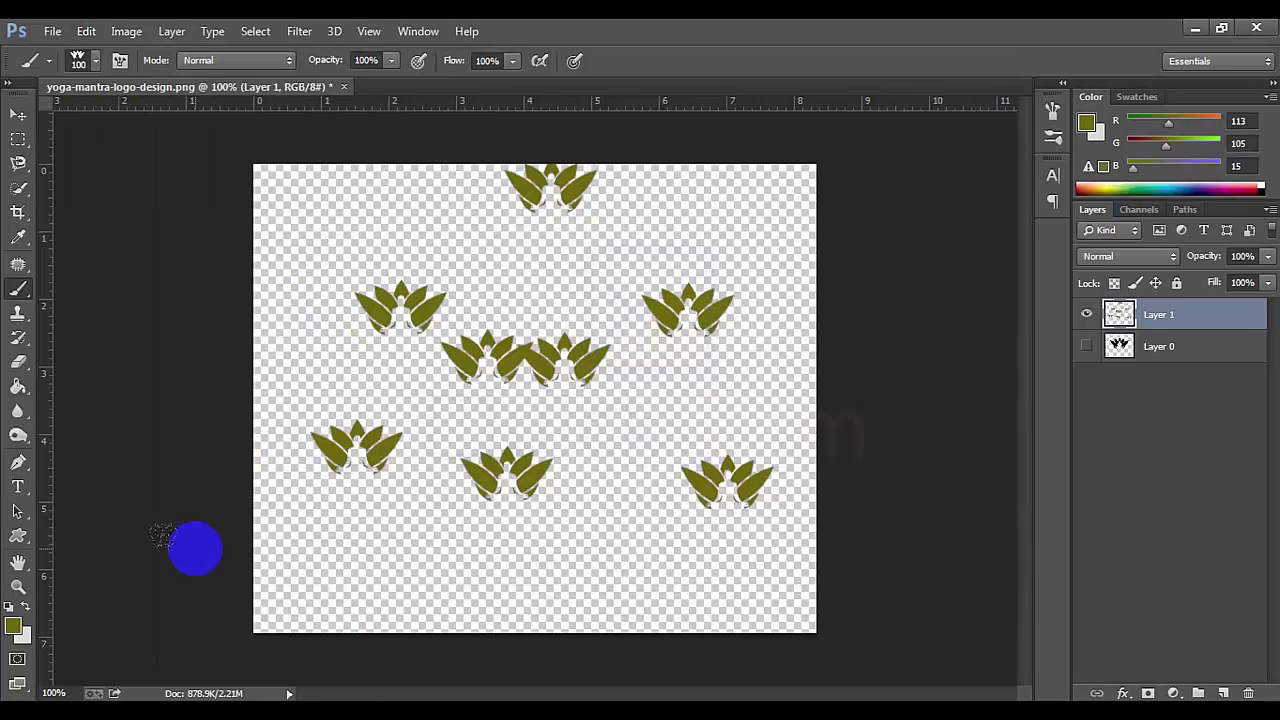
pyautogui.click(86, 31)
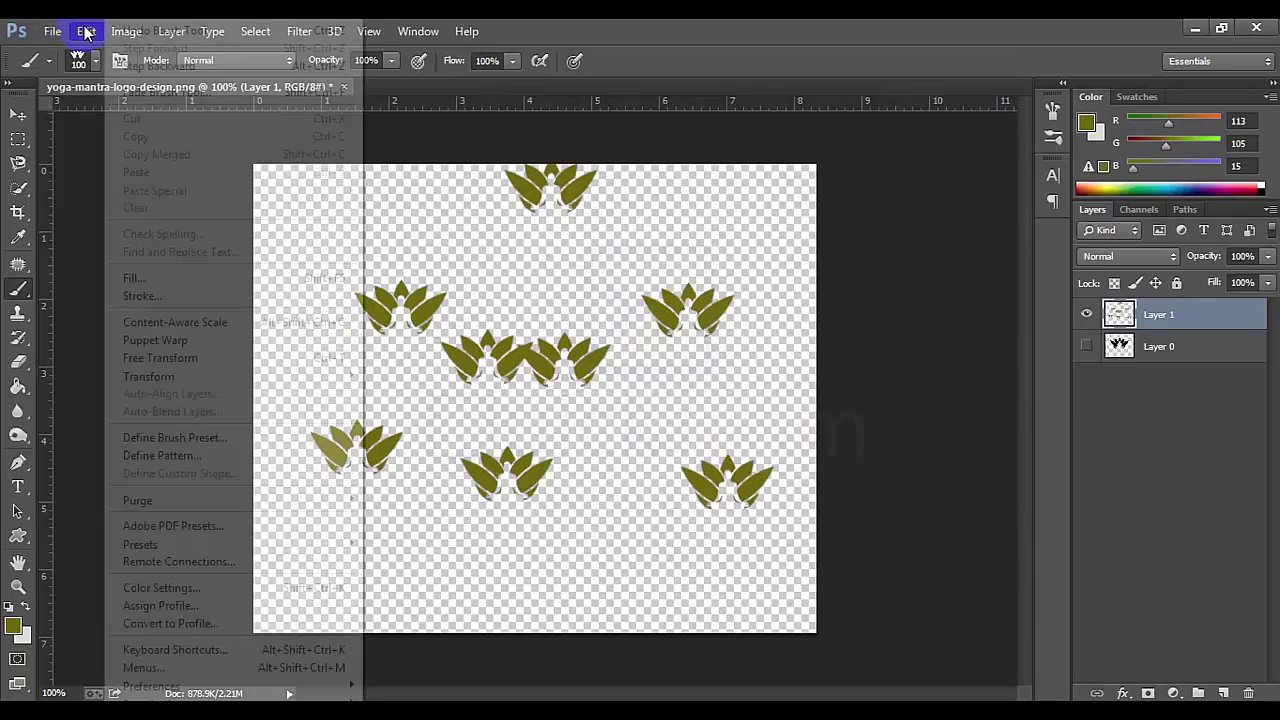
# Open Keyboard Shortcuts and expand the File menu's Application Menu shortcuts
pyautogui.click(316, 652)
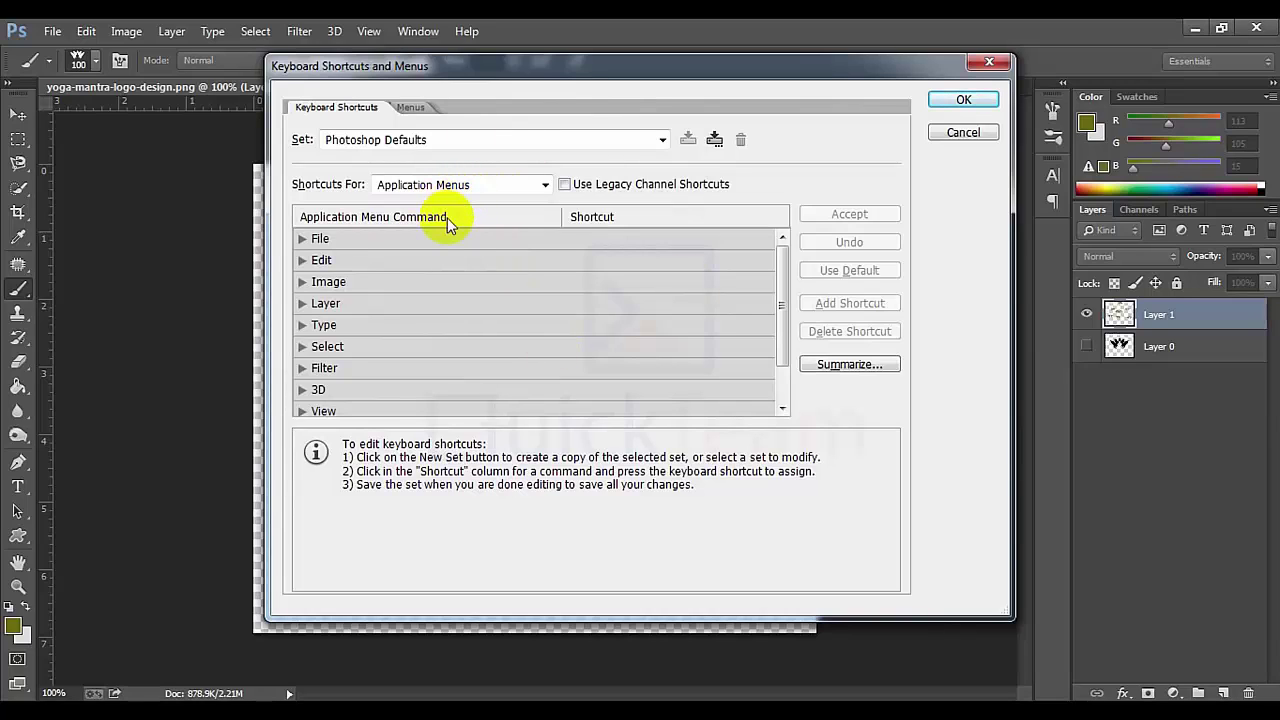
pyautogui.click(306, 244)
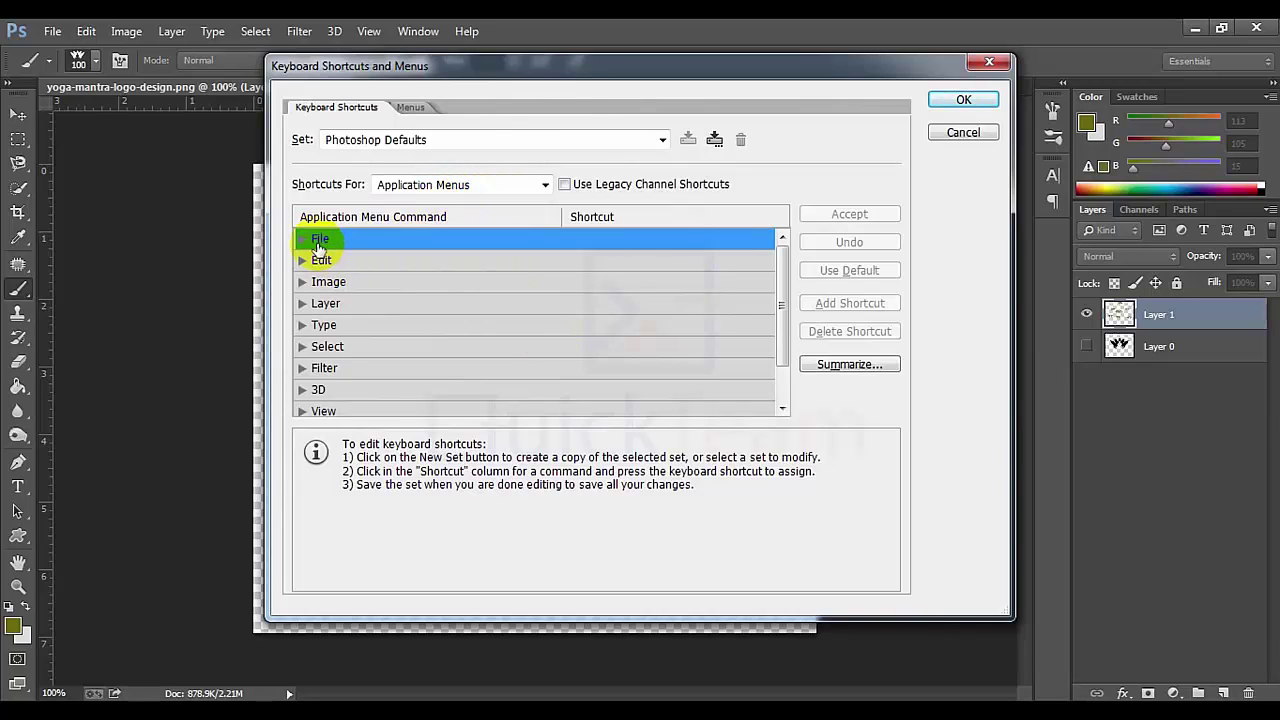
pyautogui.click(302, 240)
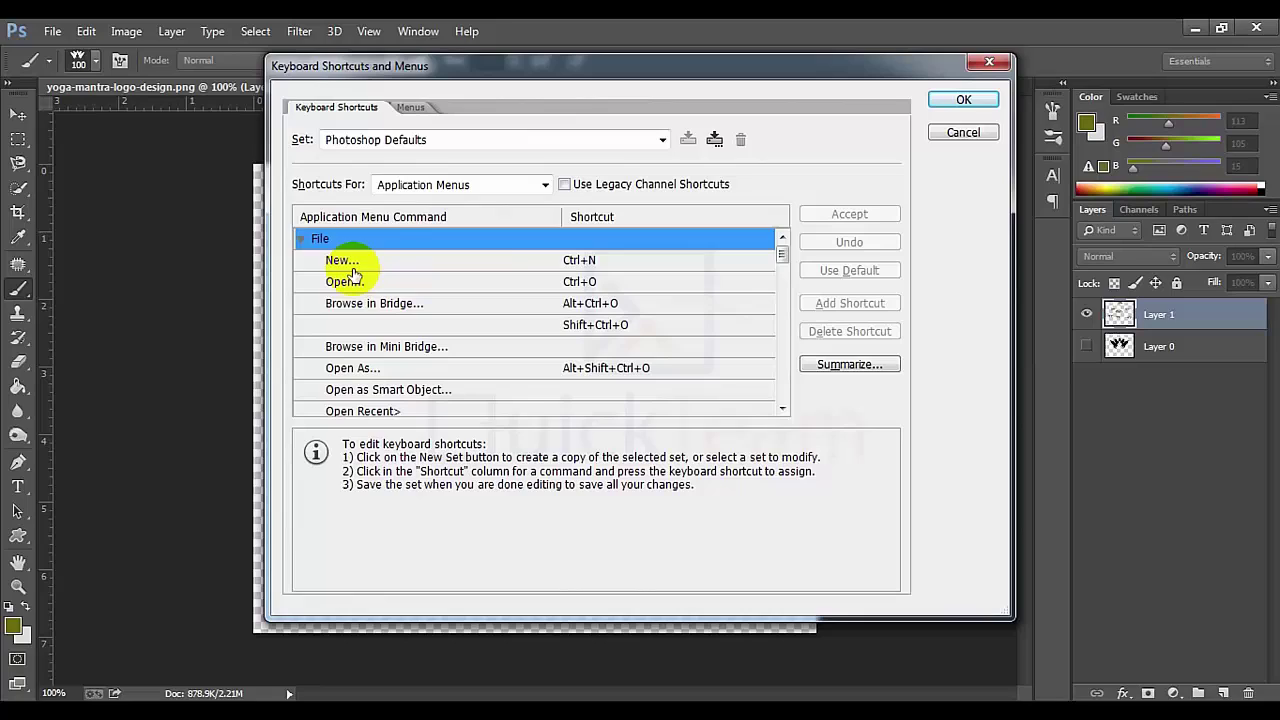
pyautogui.click(580, 260)
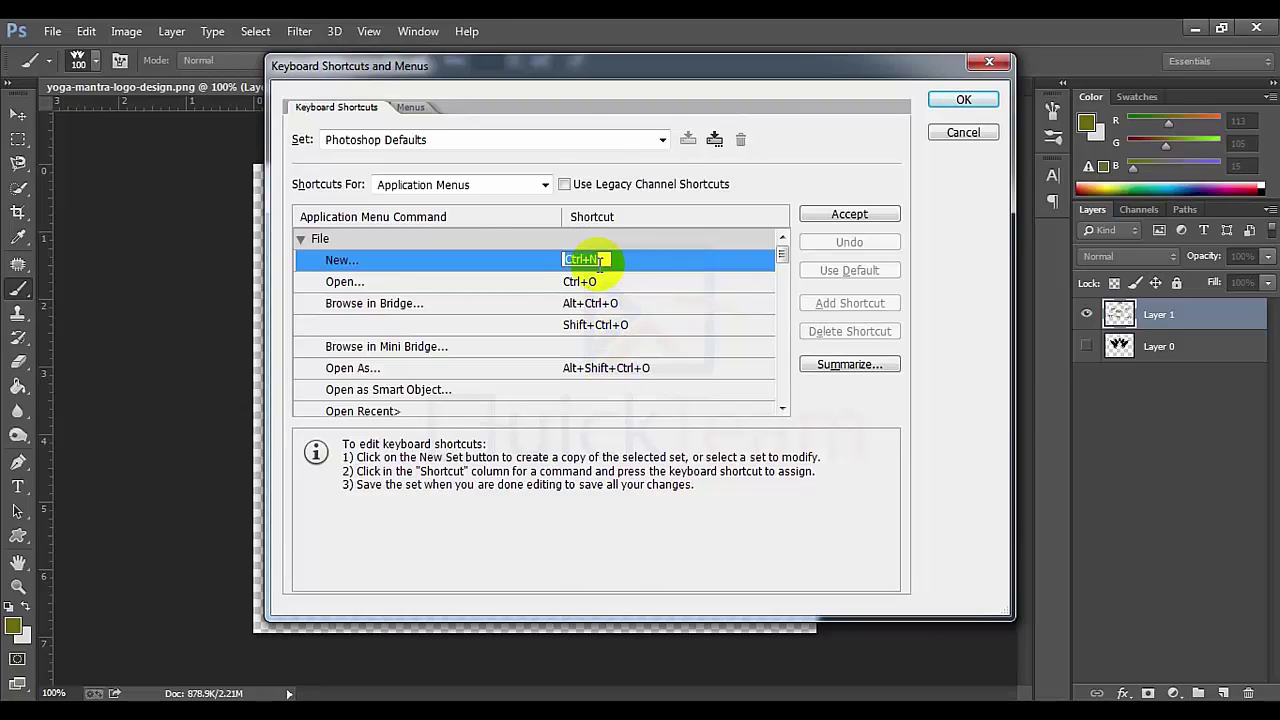
pyautogui.click(582, 281)
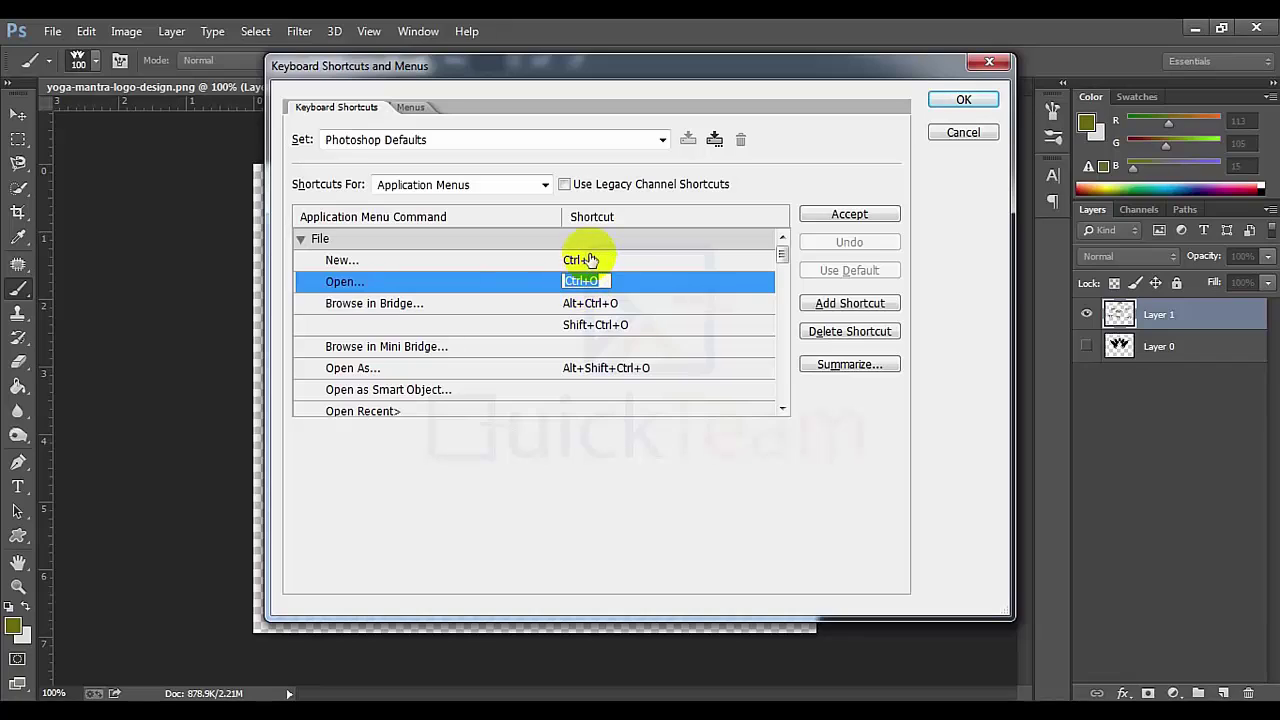
pyautogui.click(552, 350)
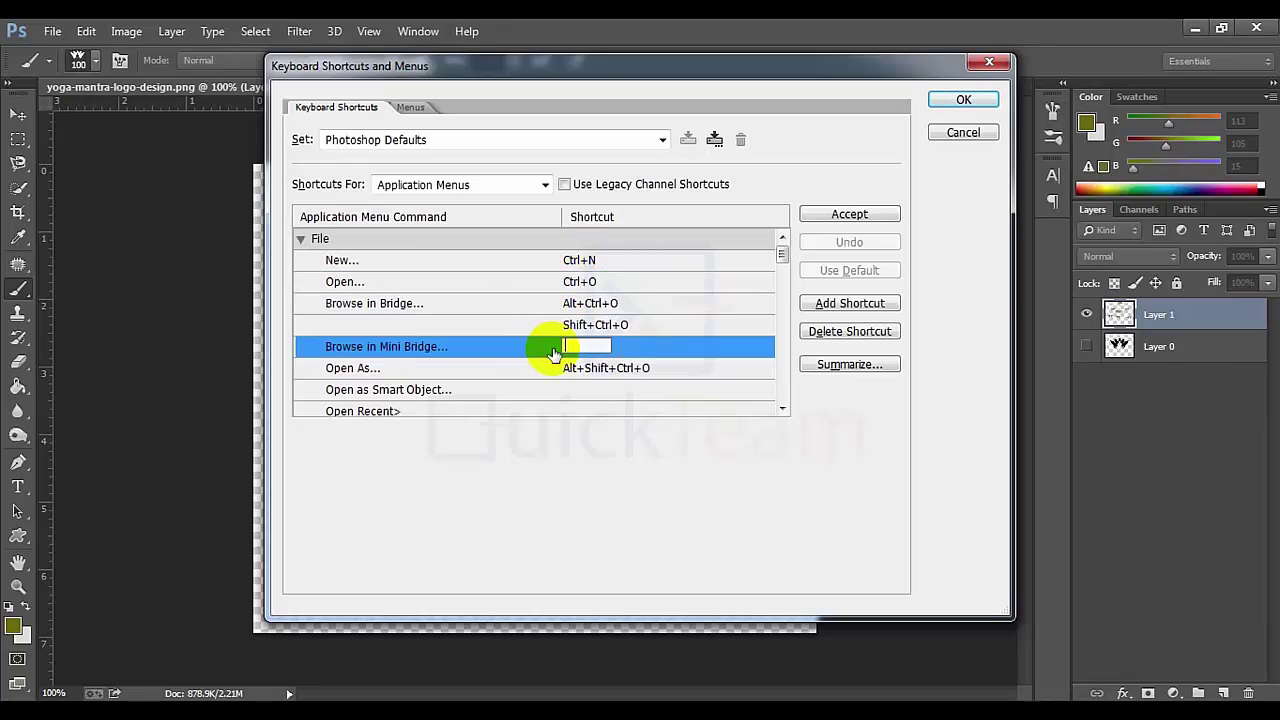
pyautogui.click(781, 254)
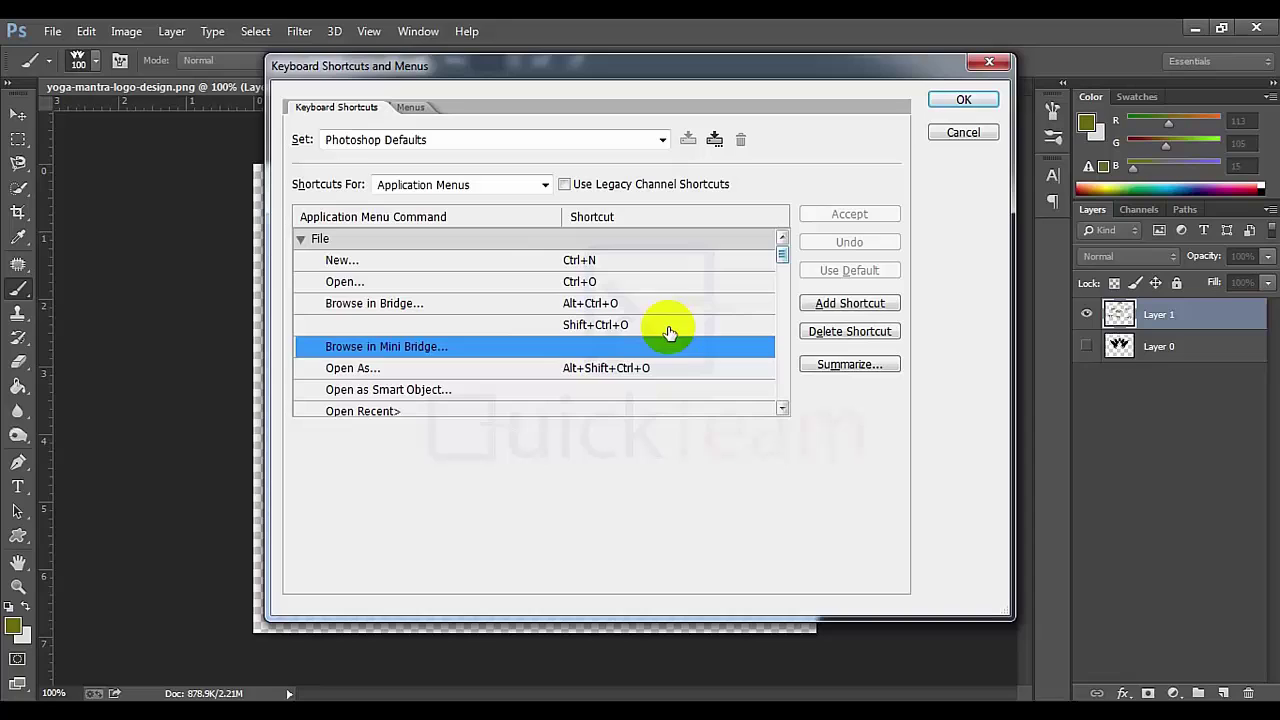
# Scroll the File commands down to Save for Web..
pyautogui.scroll(-2, 595, 365)
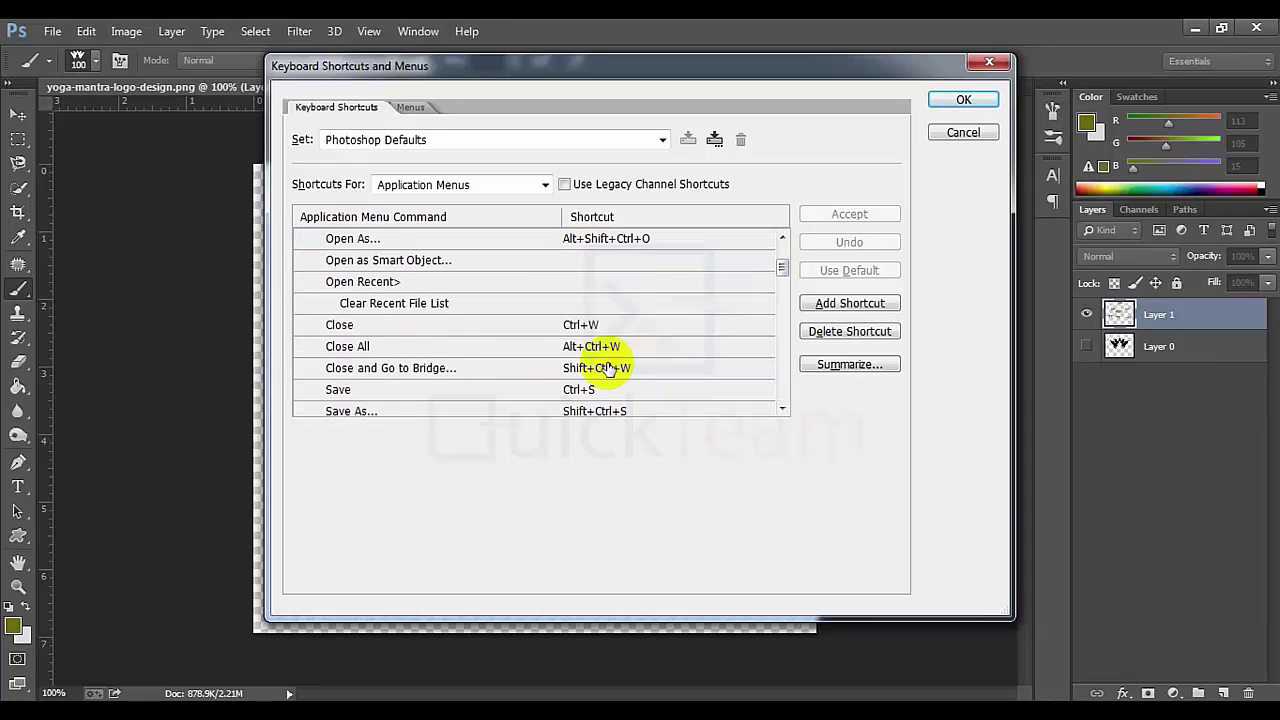
pyautogui.scroll(-1, 607, 369)
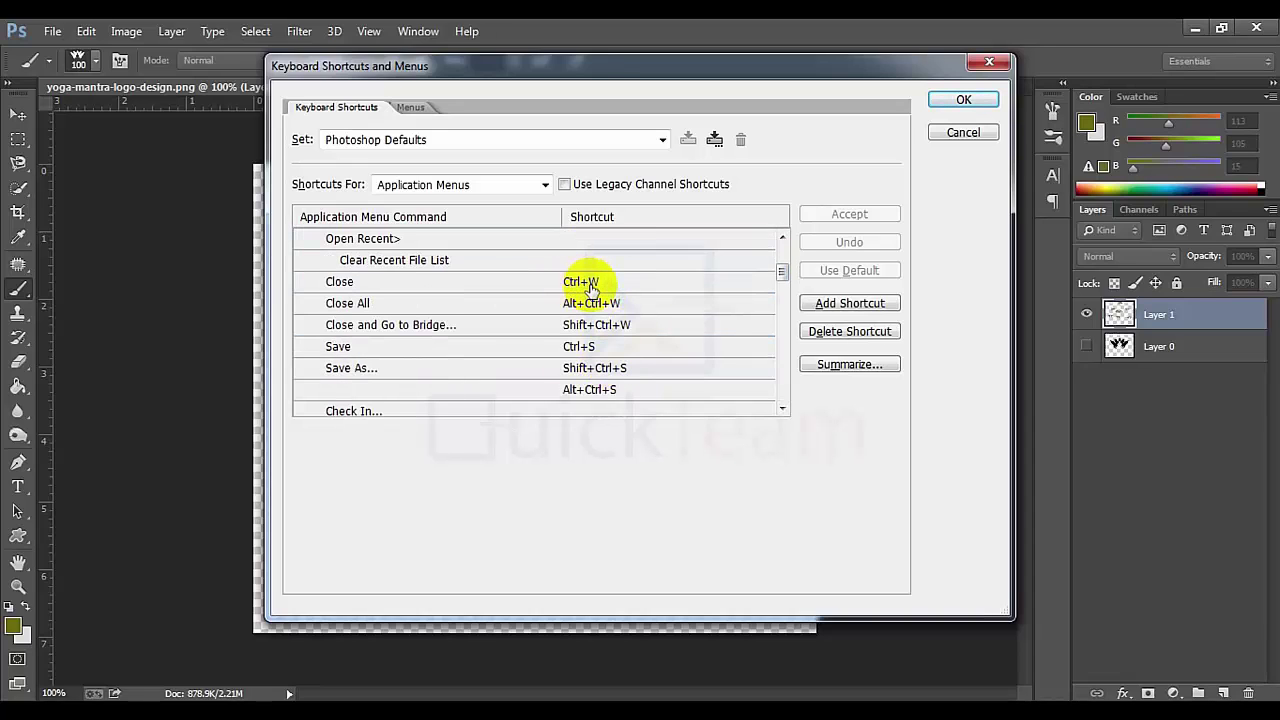
pyautogui.scroll(-1, 630, 330)
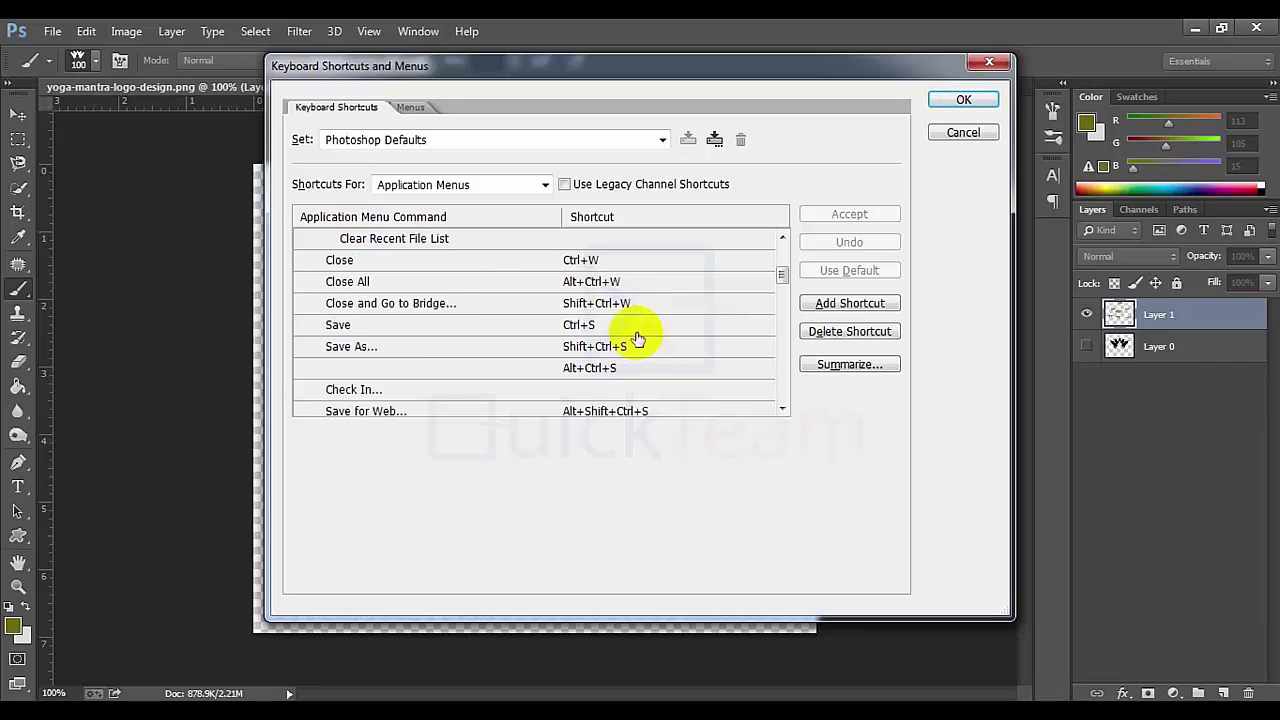
pyautogui.scroll(-1, 640, 341)
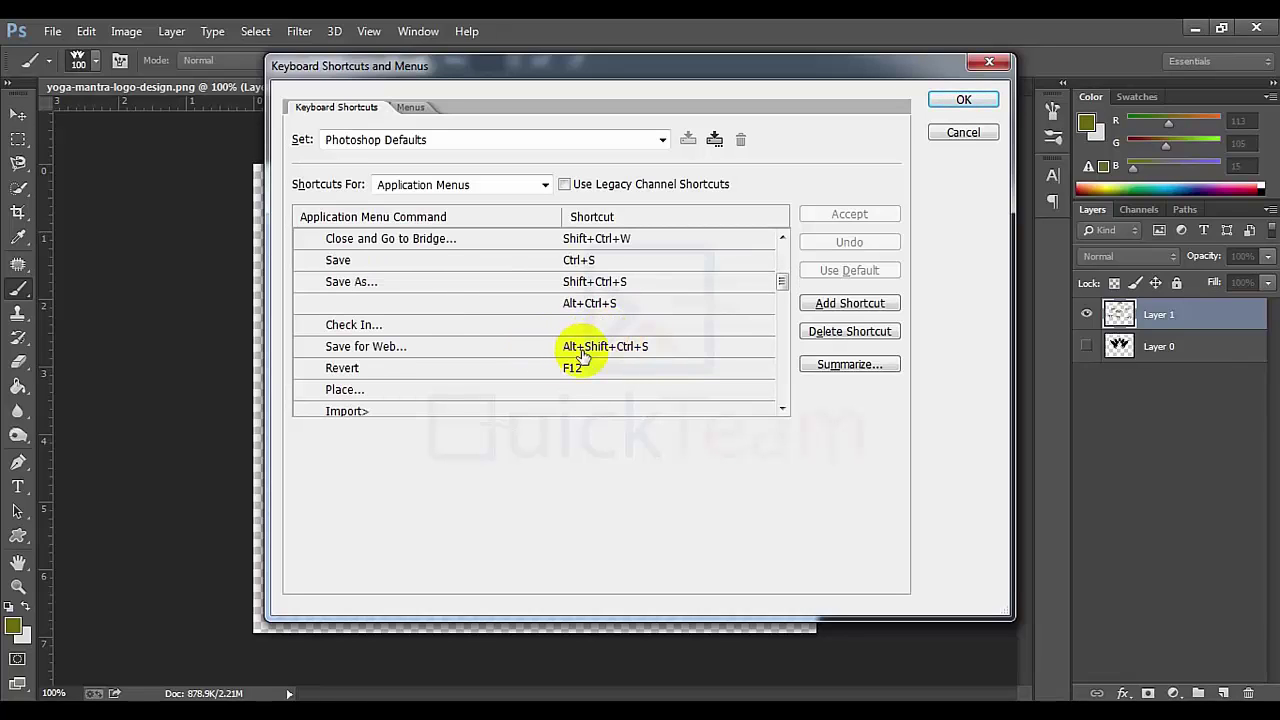
# Assign Ctrl+. as the Save for Web shortcut and save the modified shortcut set
pyautogui.click(620, 347)
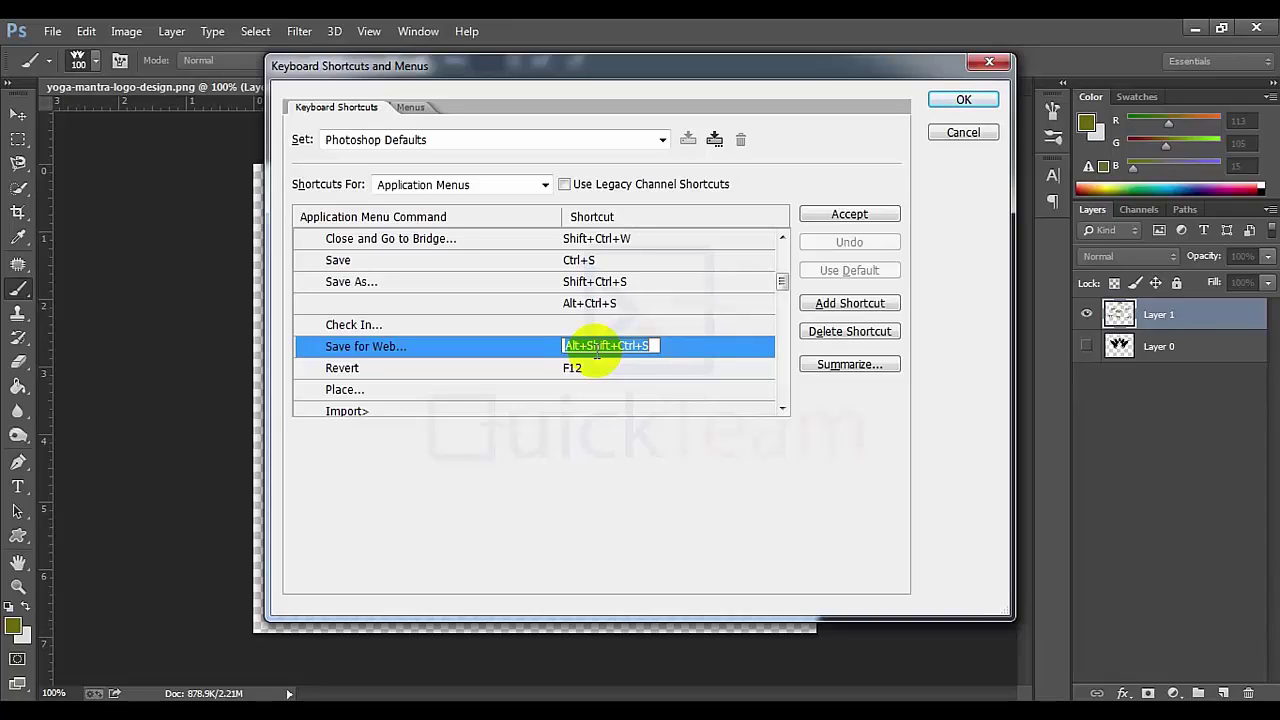
pyautogui.hotkey('ctrl', '.')
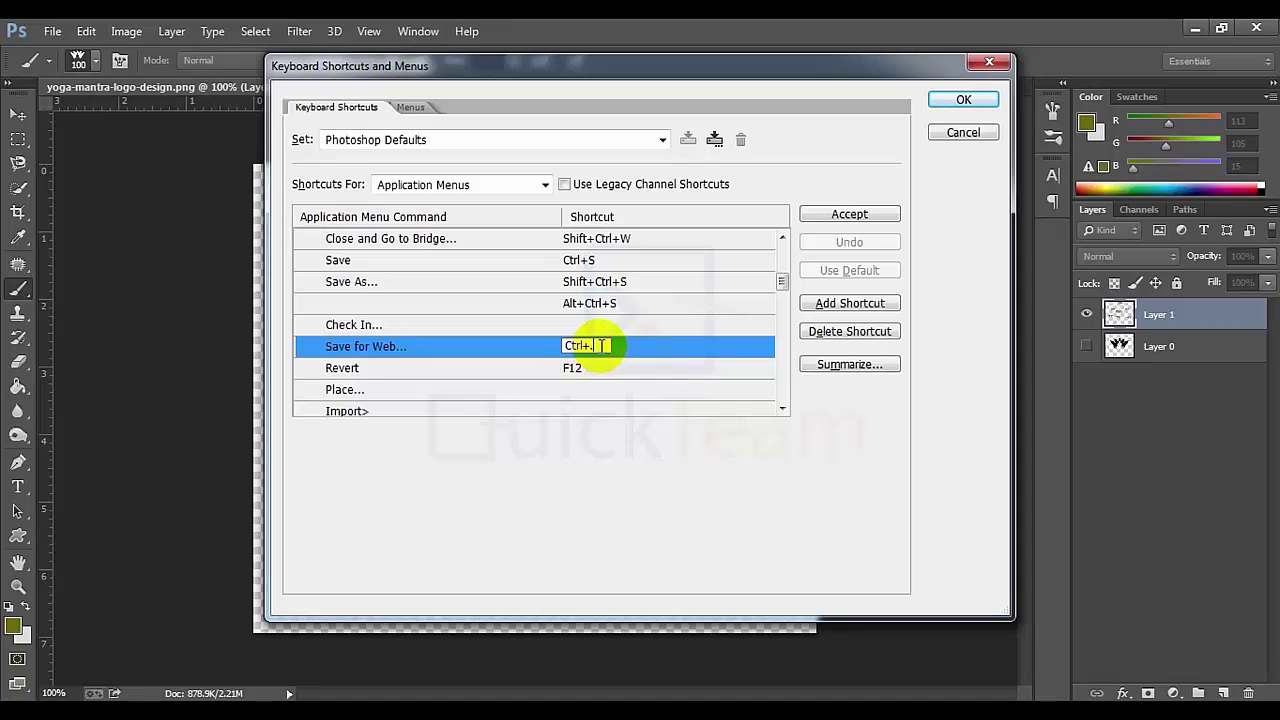
pyautogui.click(848, 214)
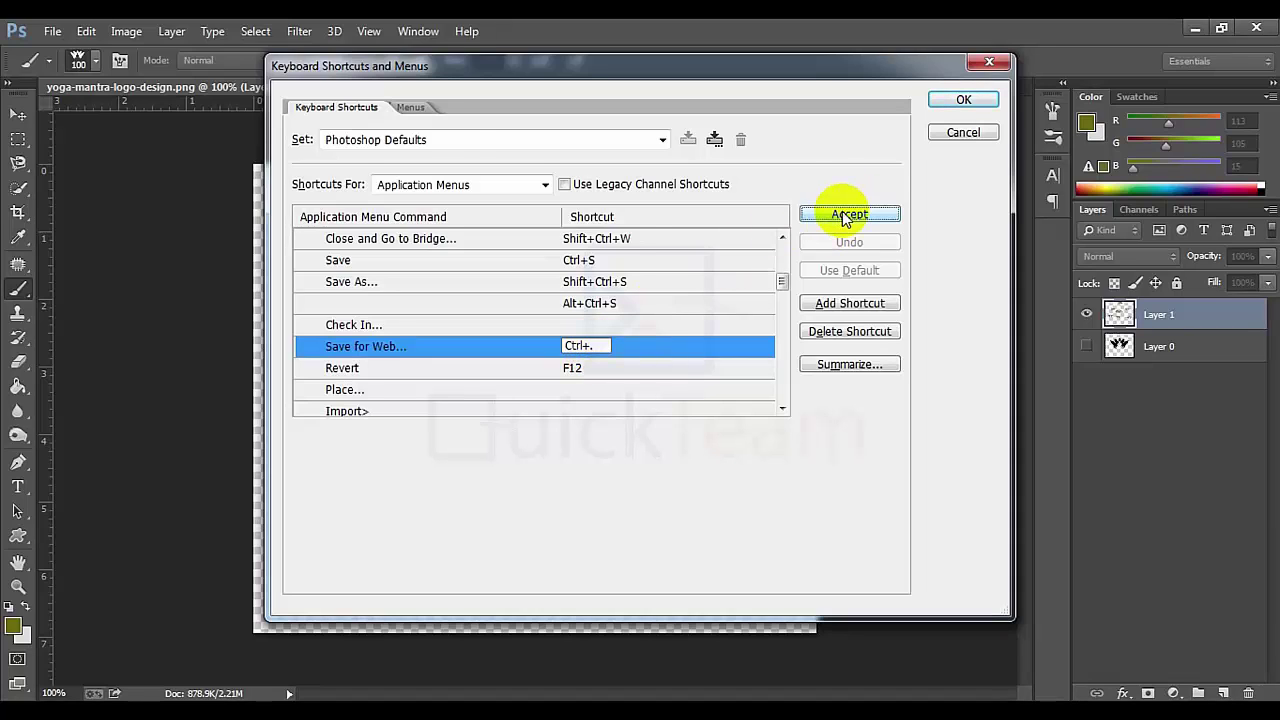
pyautogui.click(963, 102)
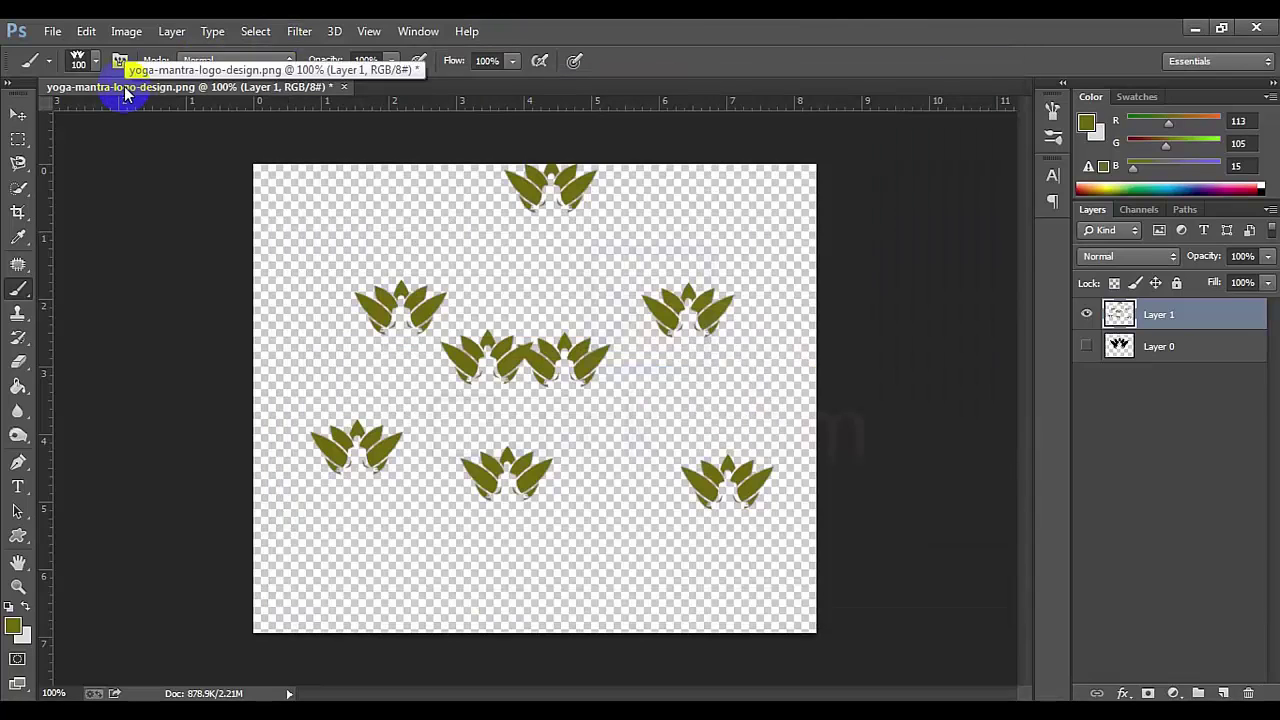
pyautogui.hotkey('ctrl', '.')
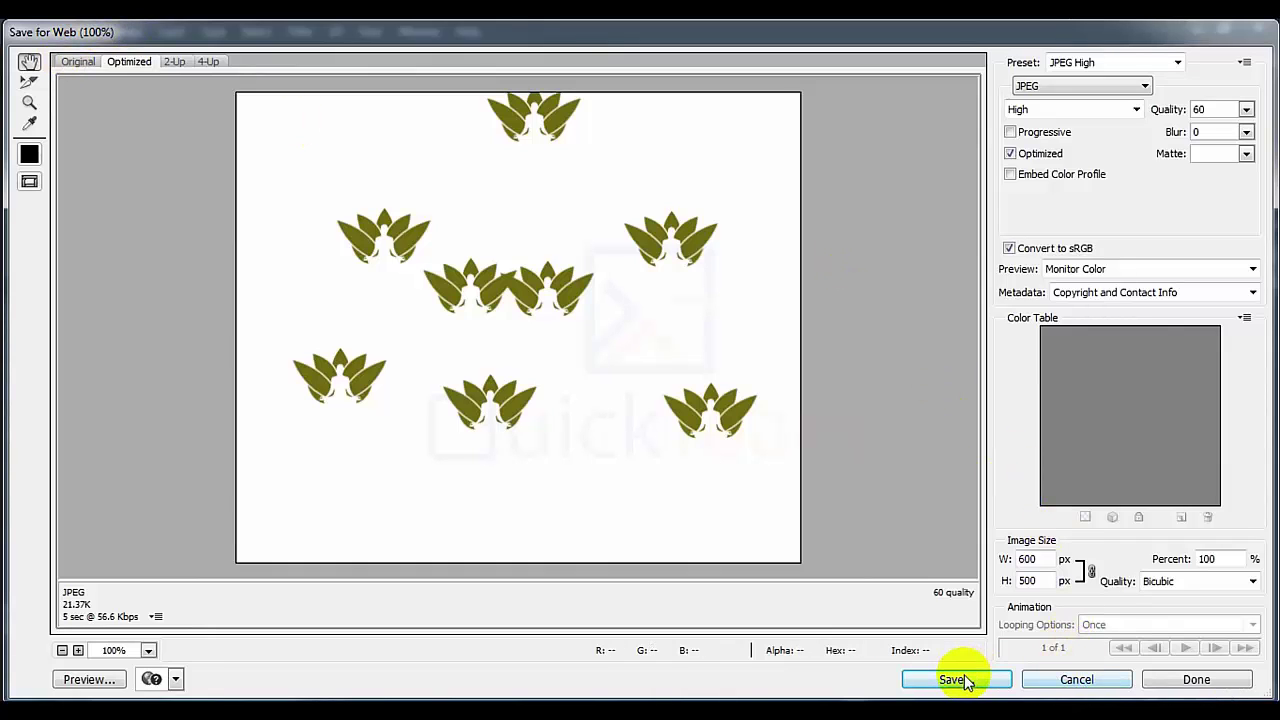
pyautogui.click(1074, 679)
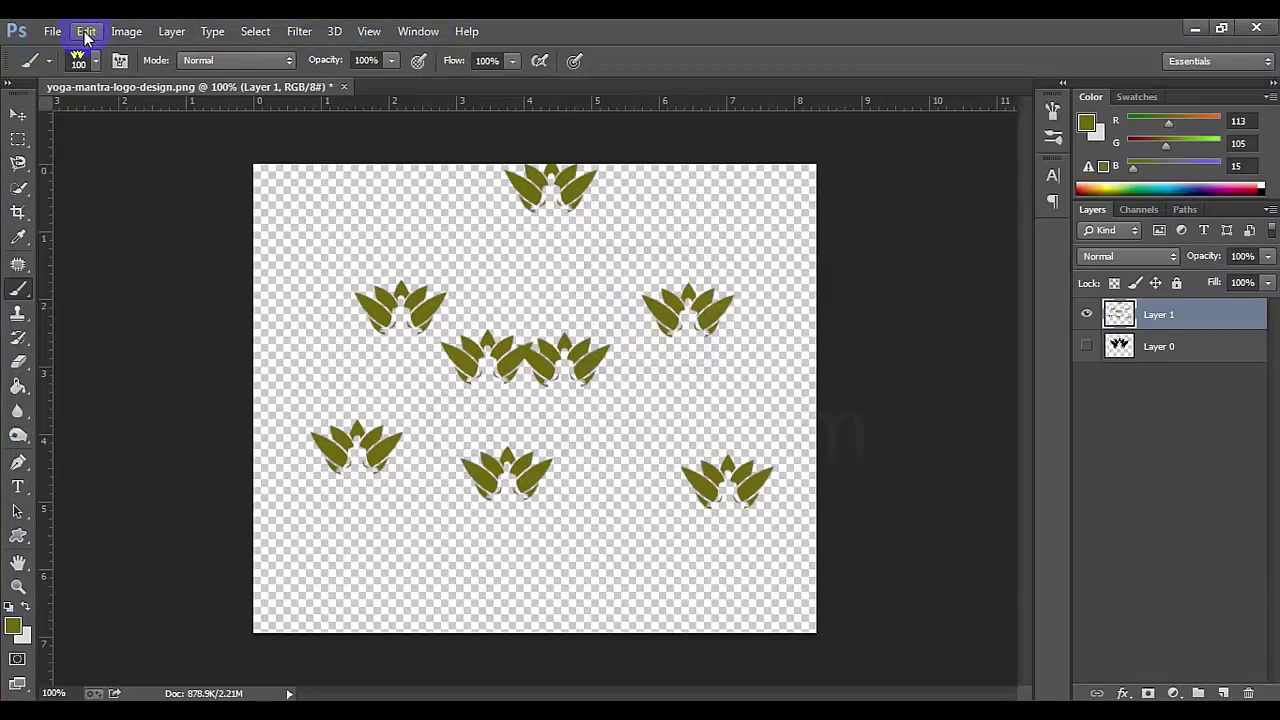
# Check the File menu, then reopen Keyboard Shortcuts and inspect the Save As and Alt+Ctrl+S entries
pyautogui.click(52, 31)
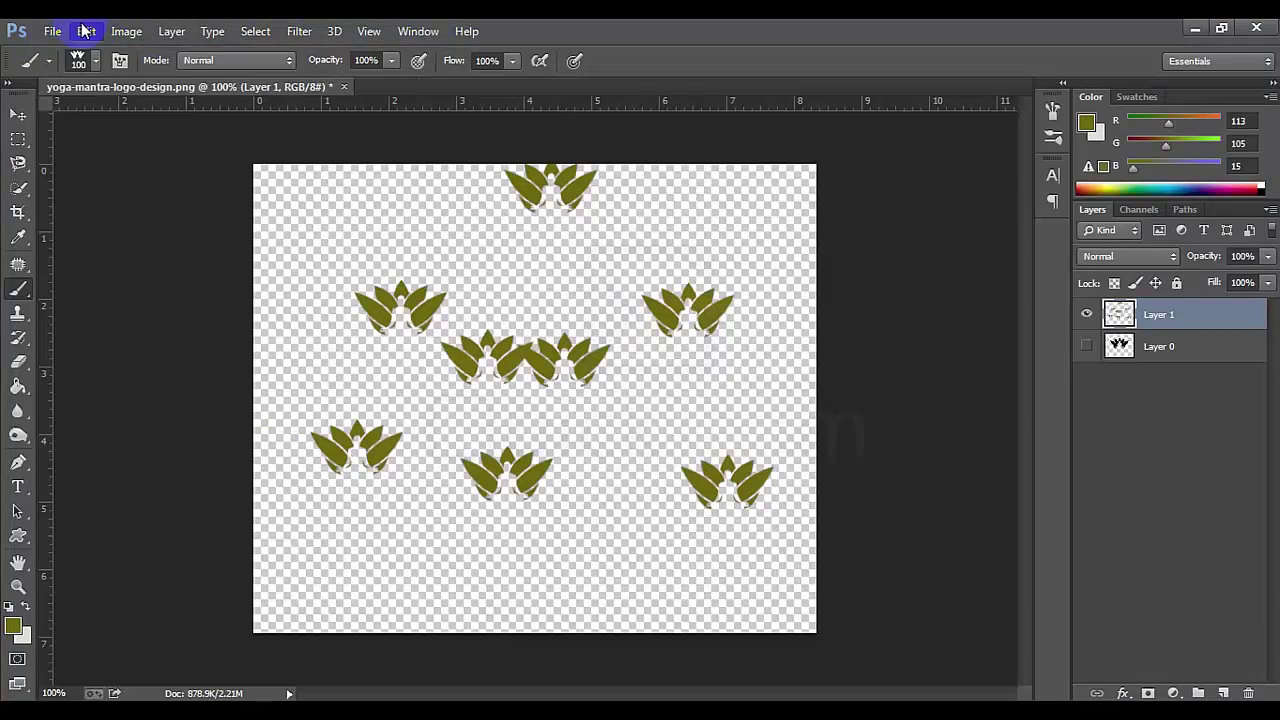
pyautogui.click(86, 31)
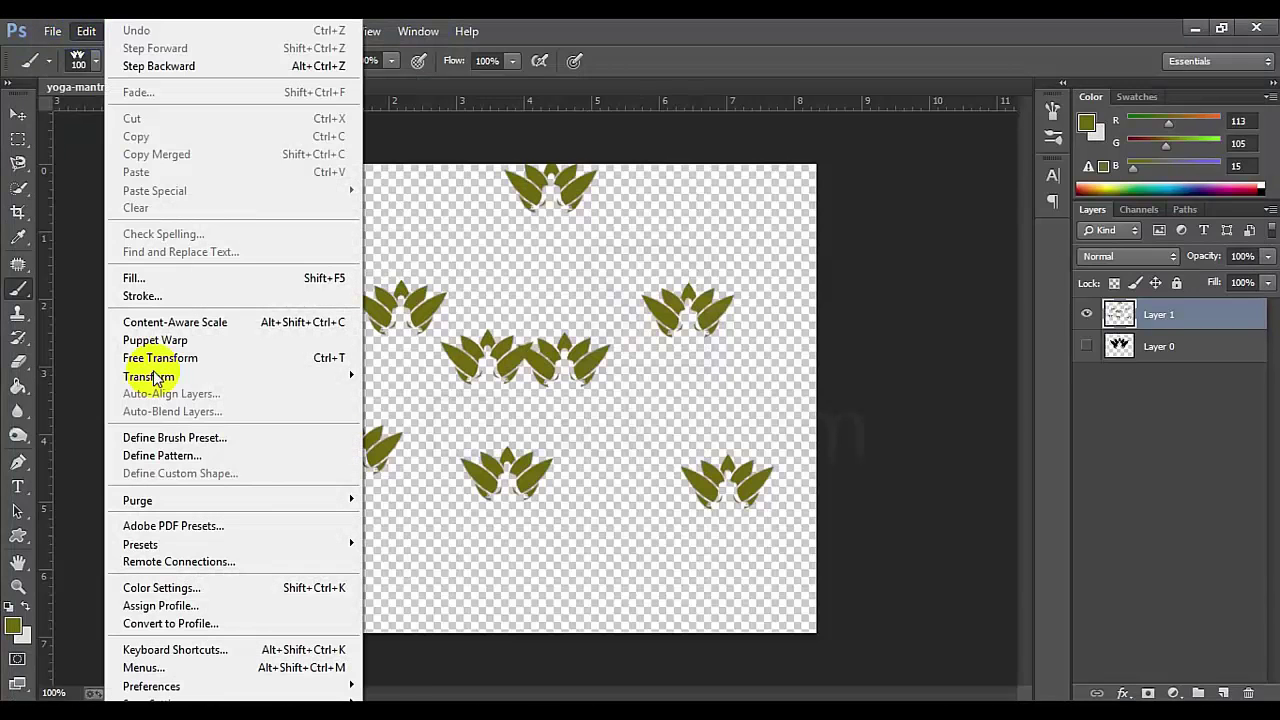
pyautogui.click(200, 651)
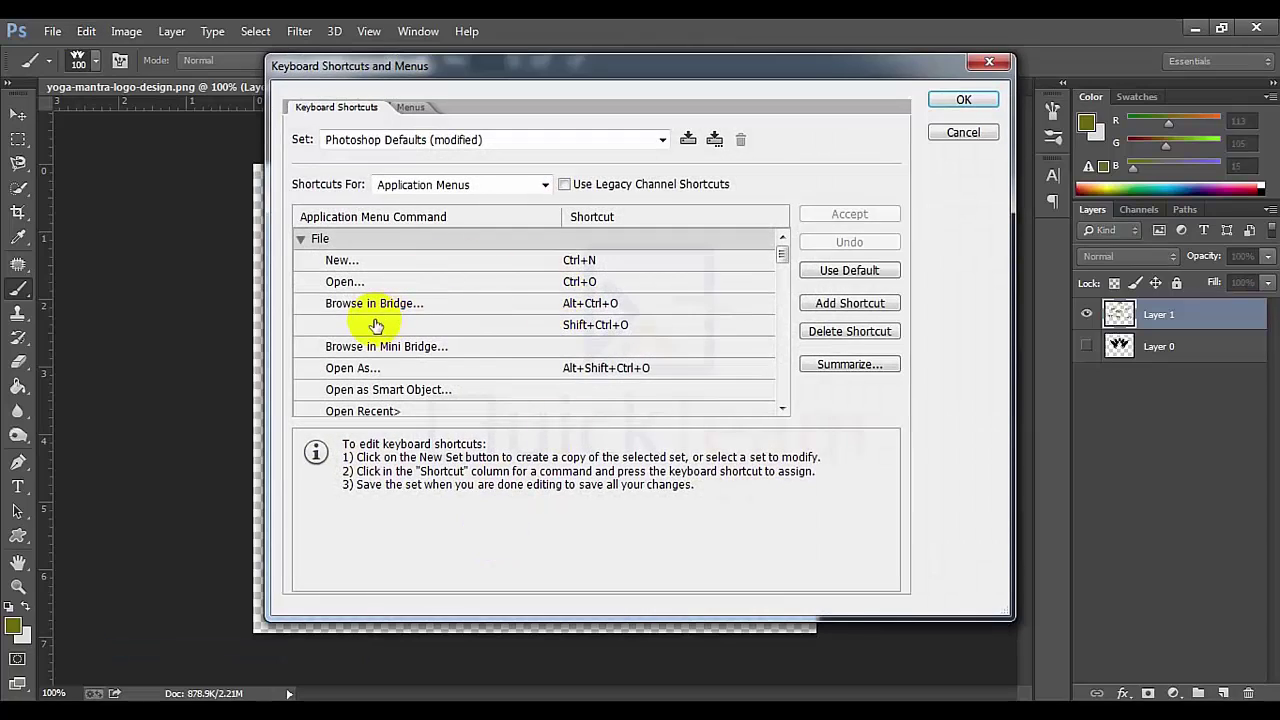
pyautogui.scroll(-2, 430, 348)
pyautogui.scroll(-1, 443, 352)
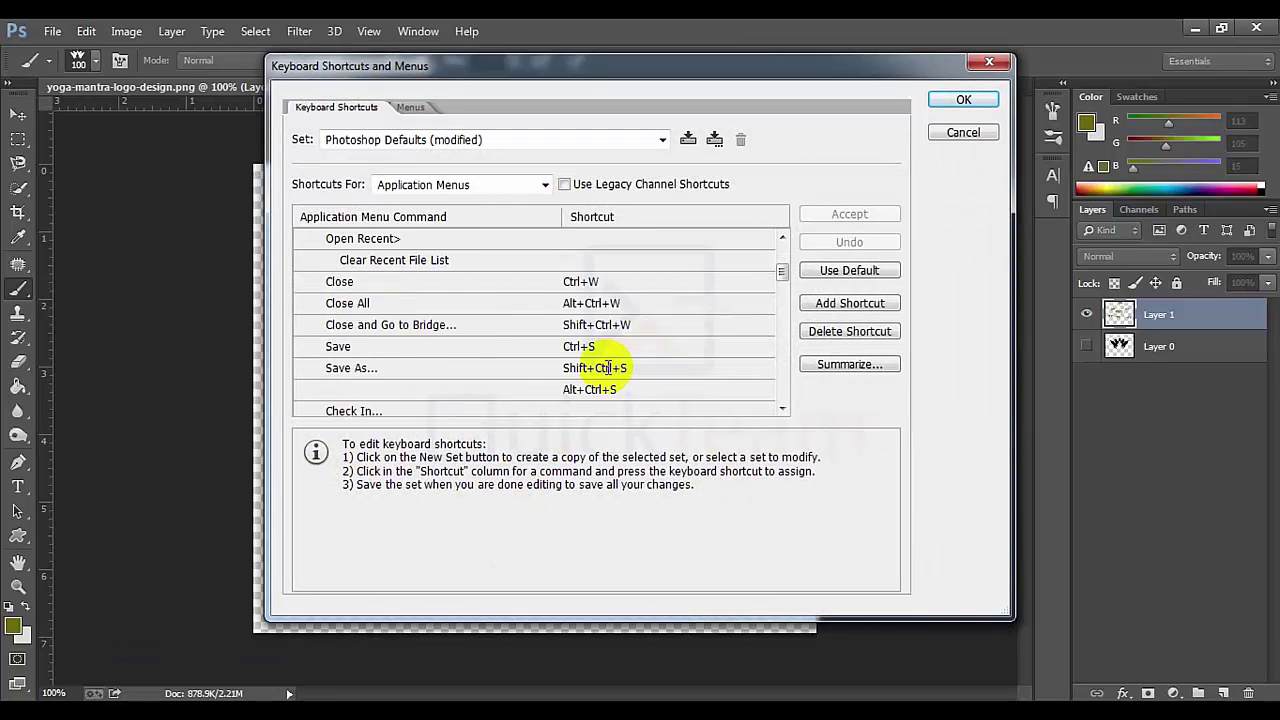
pyautogui.click(602, 367)
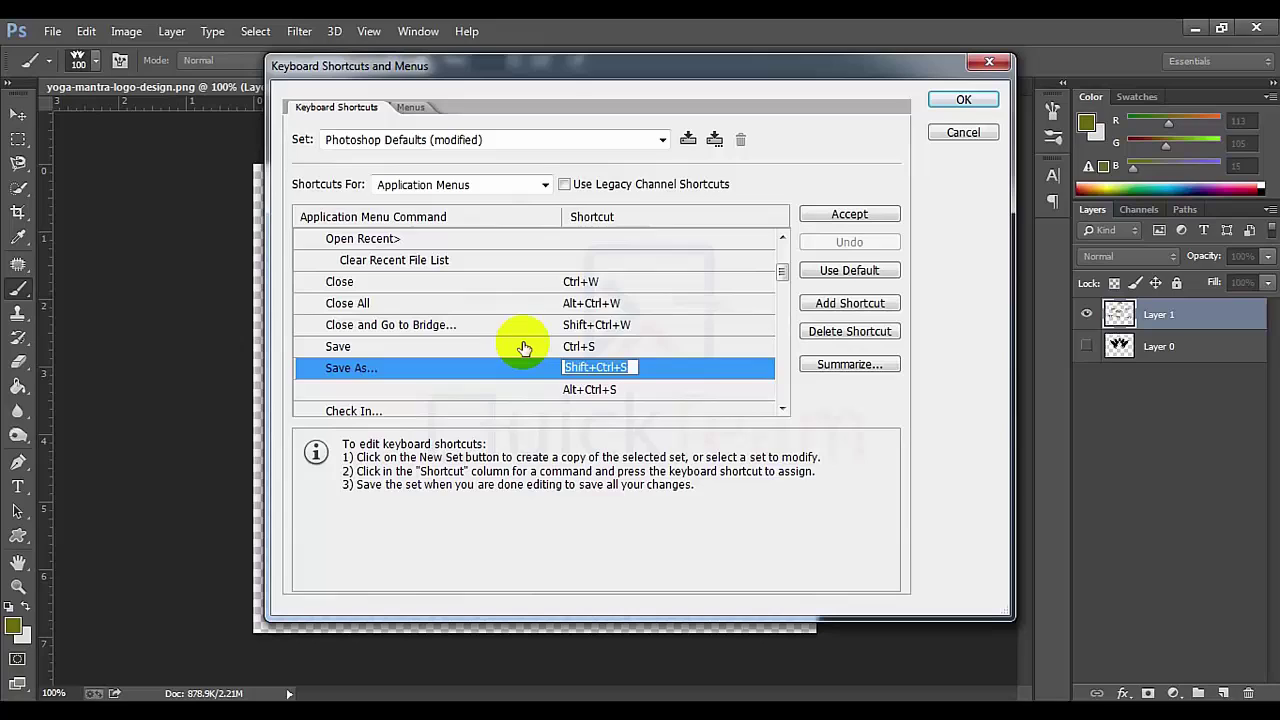
pyautogui.click(466, 394)
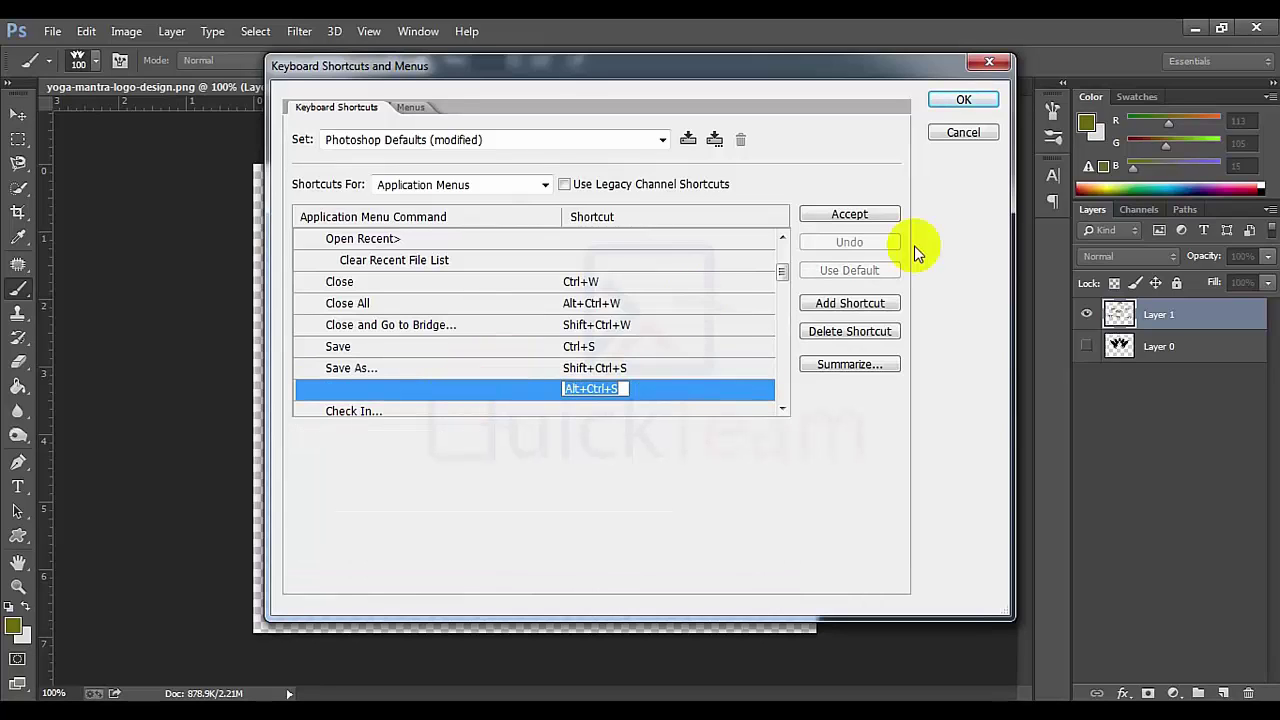
pyautogui.click(782, 272)
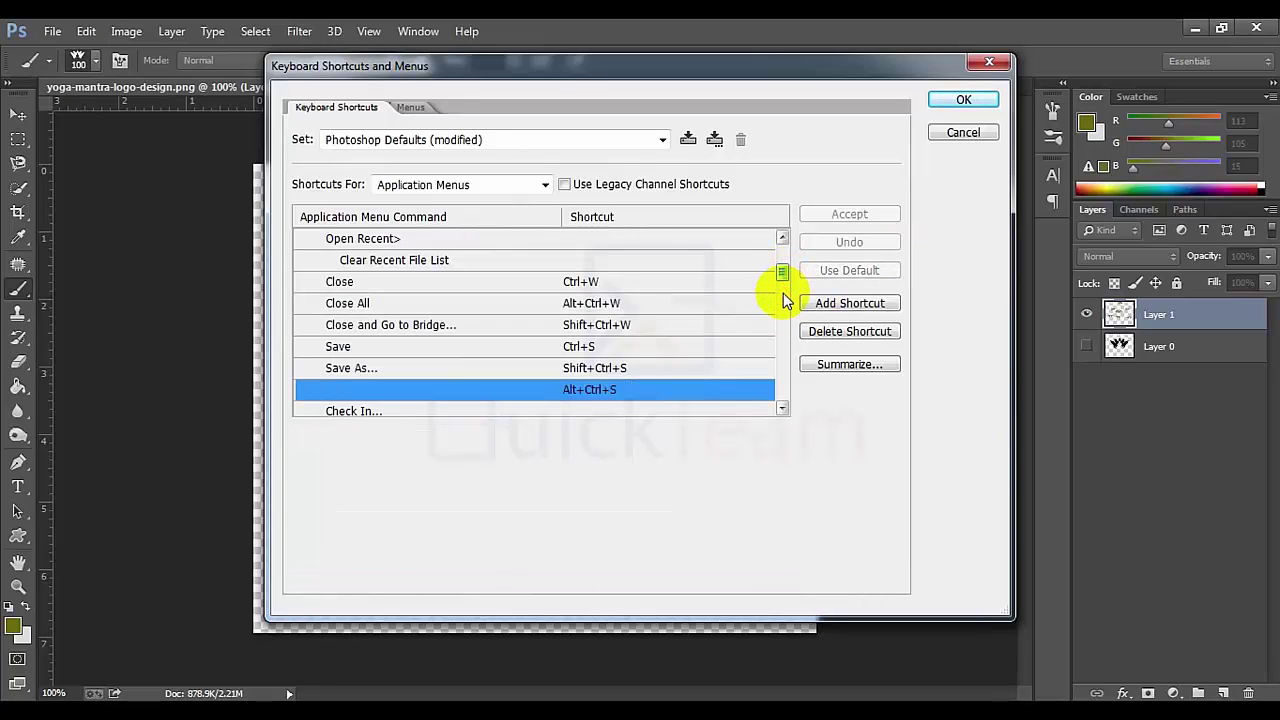
# Dismiss the shortcut dialog and close the lotus pattern document without saving
pyautogui.press('Return')
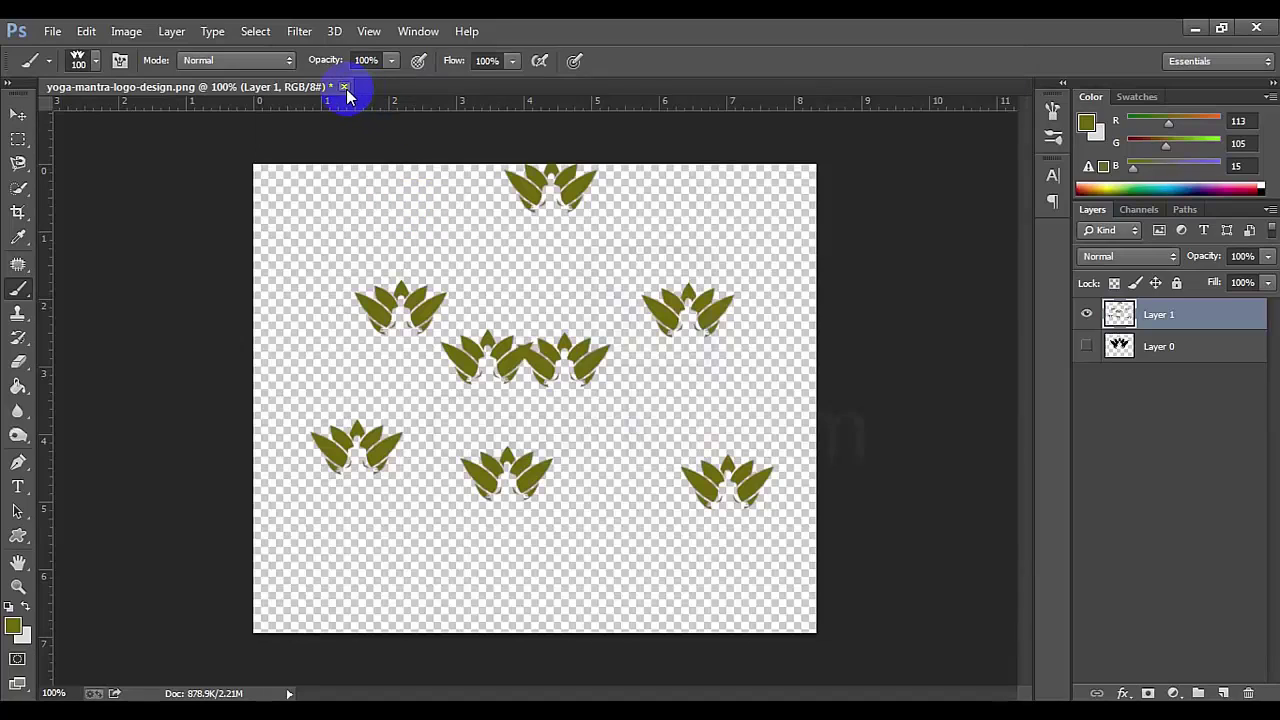
pyautogui.click(343, 87)
pyautogui.click(647, 293)
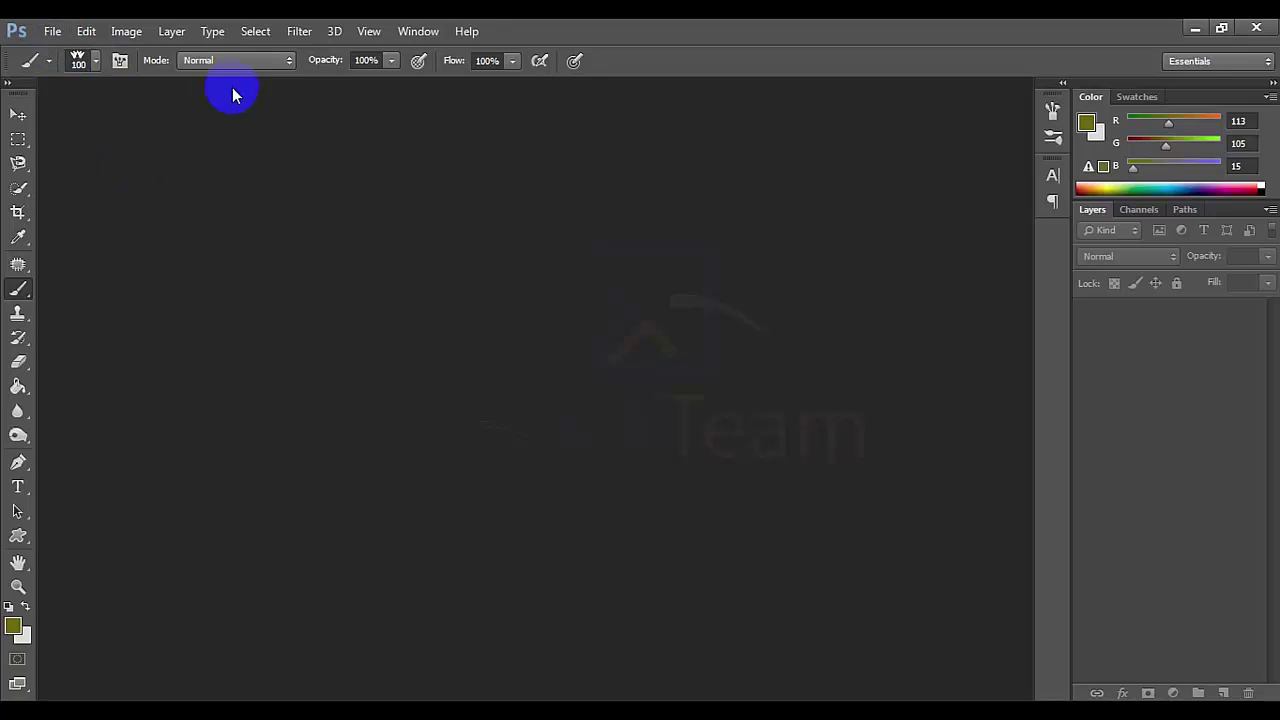
# Show the Actions panel, enlarge it to list the Default Actions, and begin a new action
pyautogui.click(418, 33)
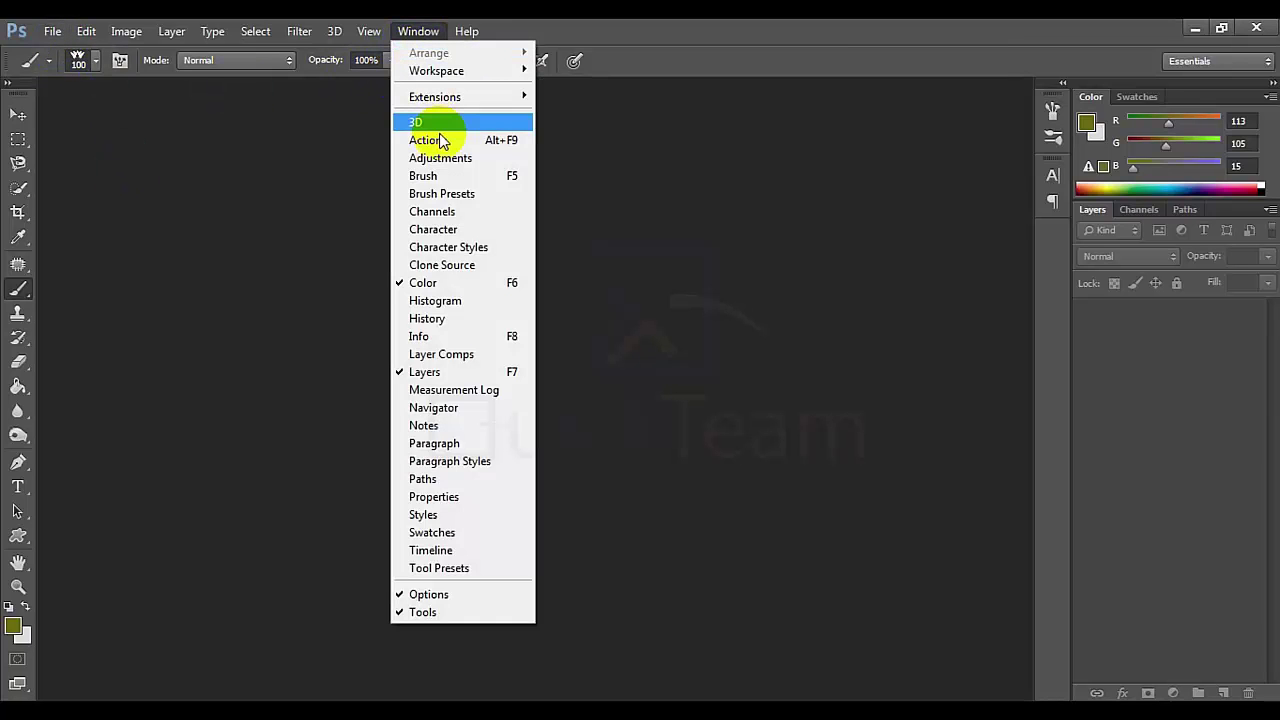
pyautogui.click(499, 145)
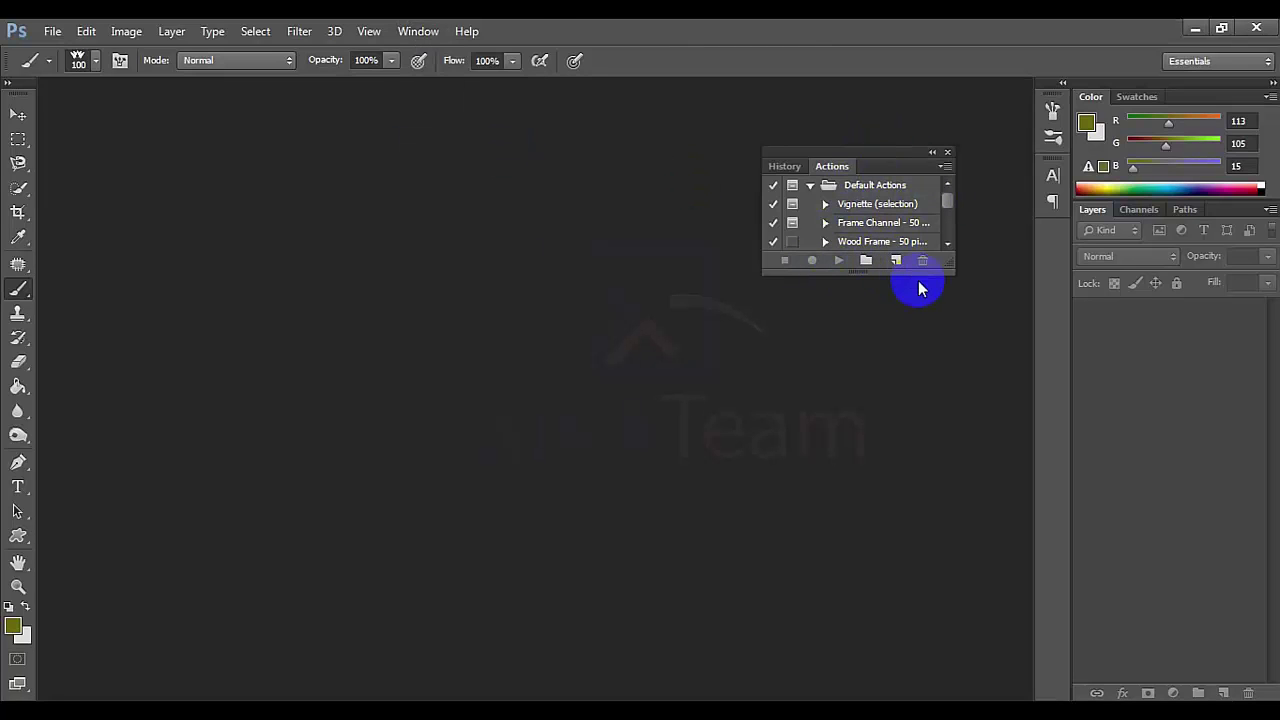
pyautogui.moveTo(950, 272); pyautogui.dragTo(991, 471)
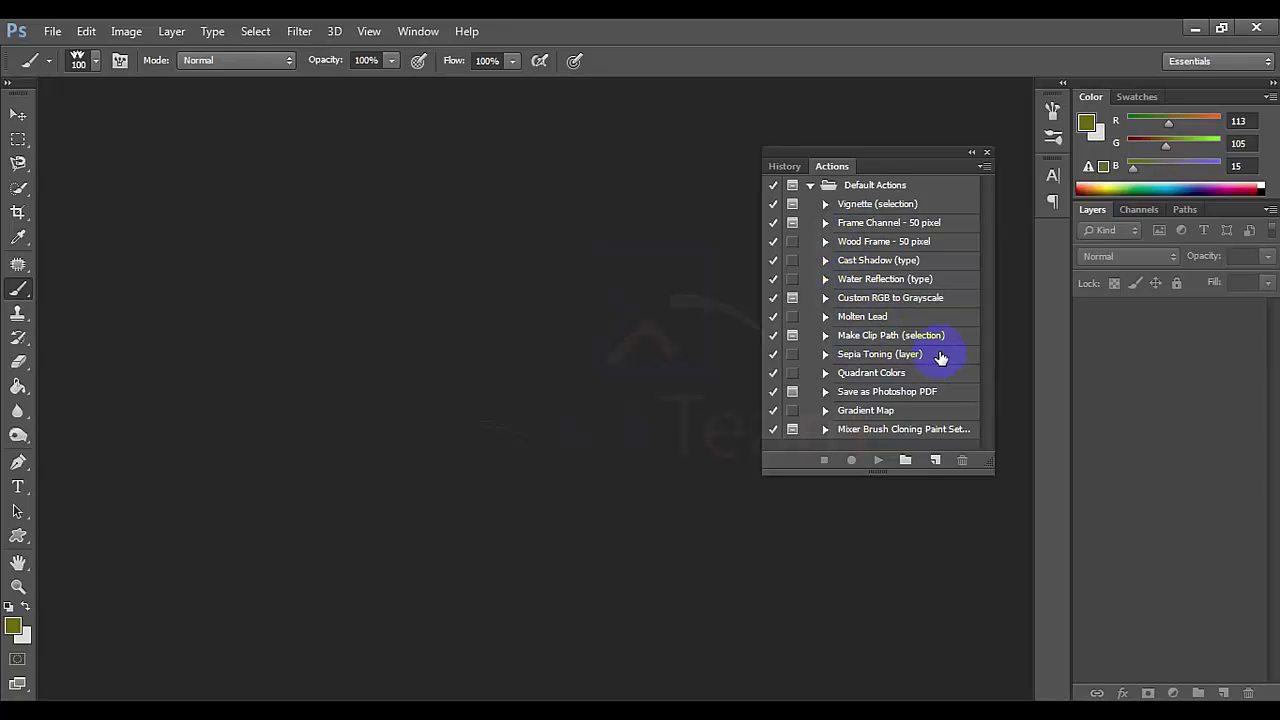
pyautogui.click(935, 461)
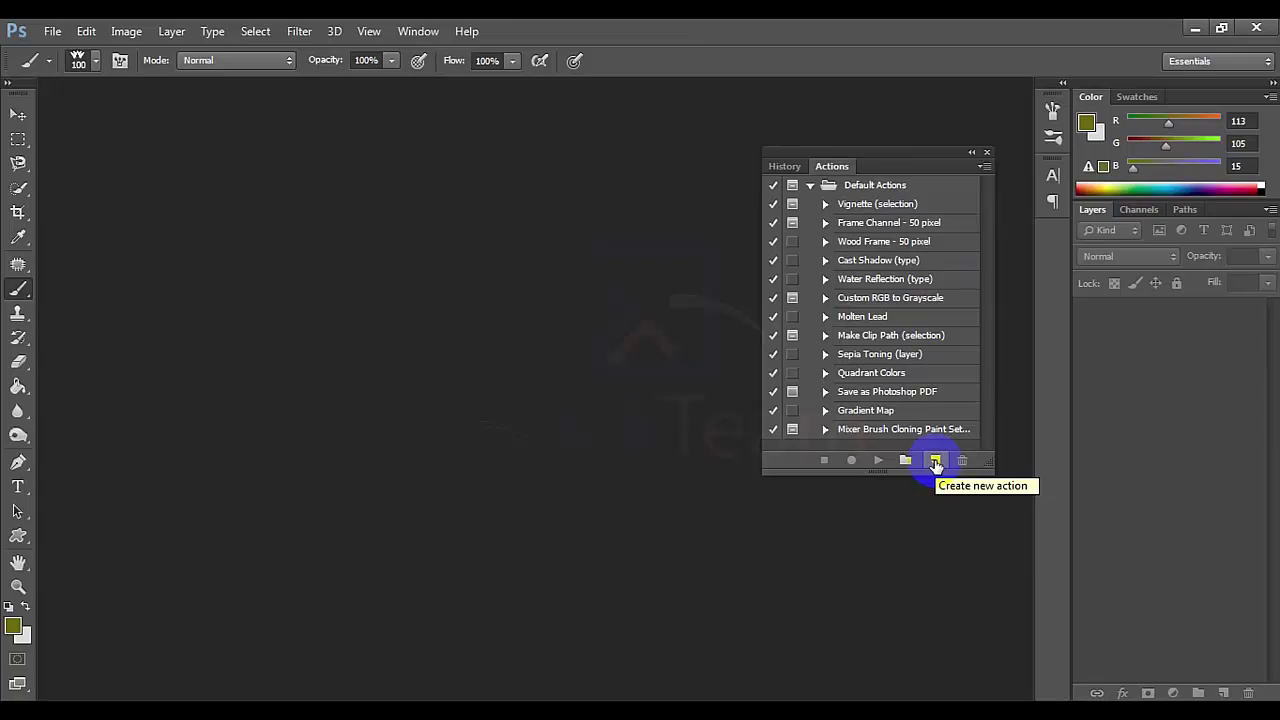
pyautogui.click(935, 461)
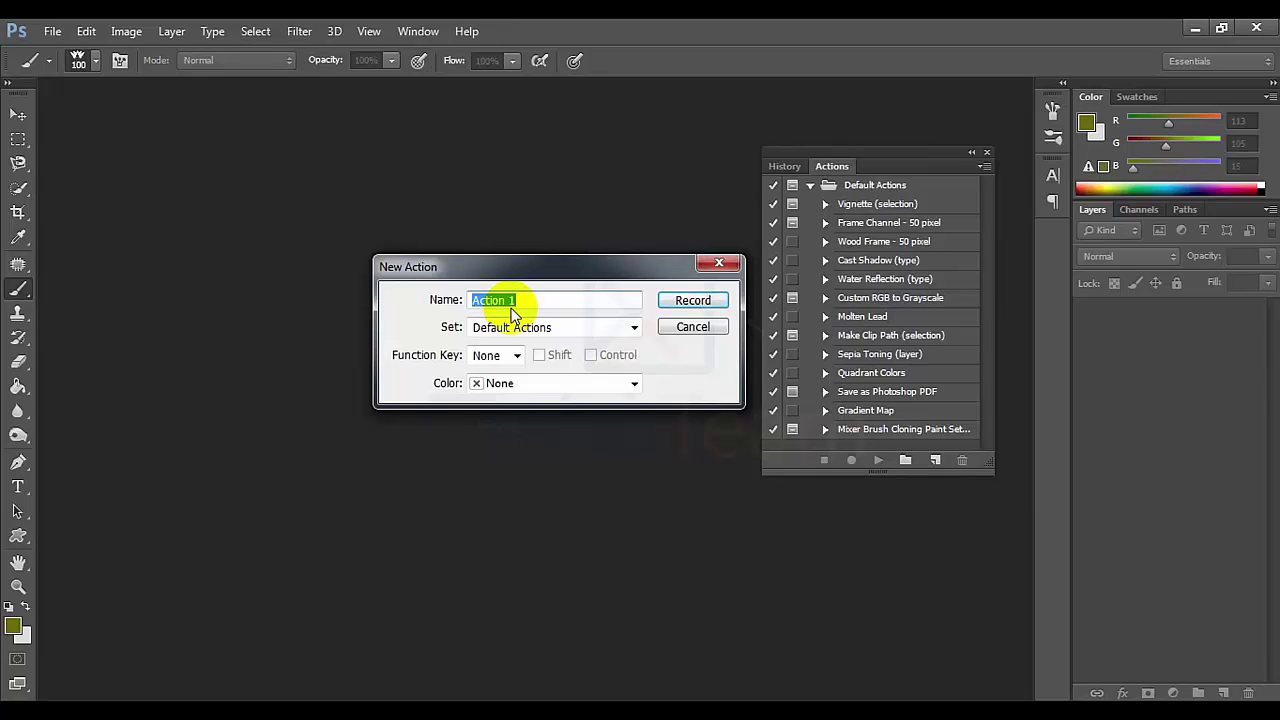
# Name the new action QTA, assign function key F2 and colour Green, and start recording
pyautogui.write('QTA')
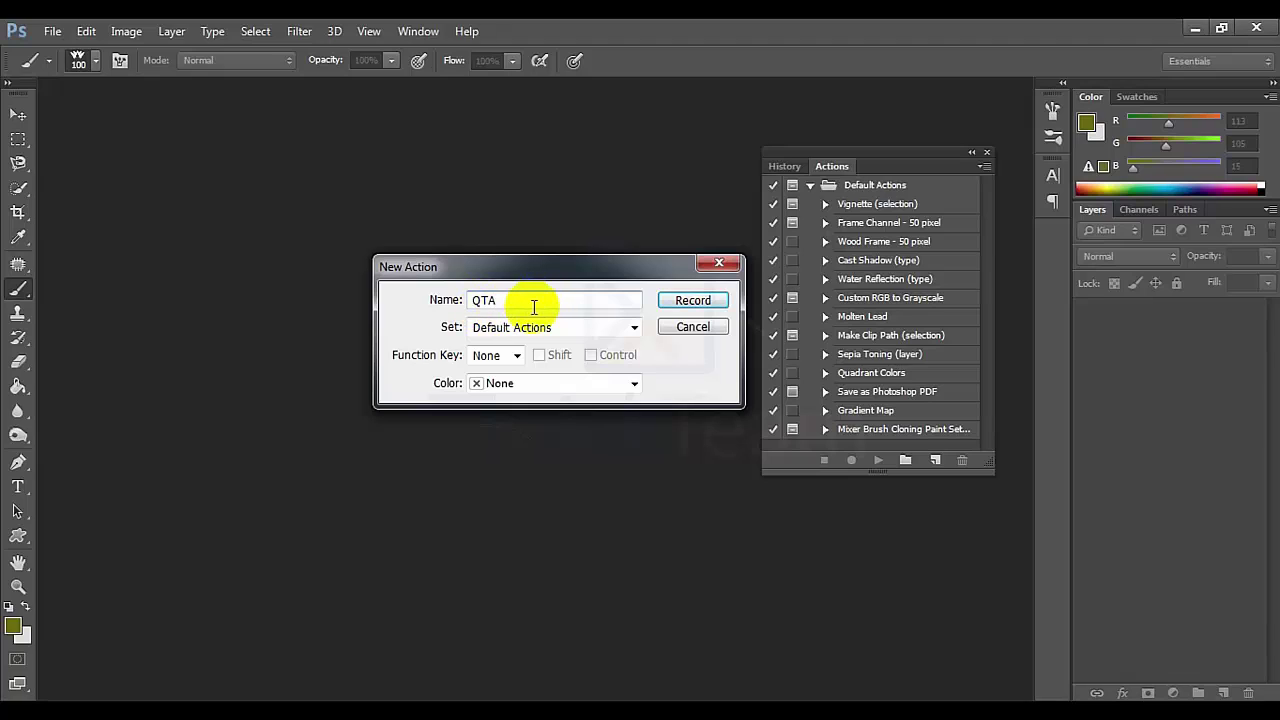
pyautogui.click(518, 358)
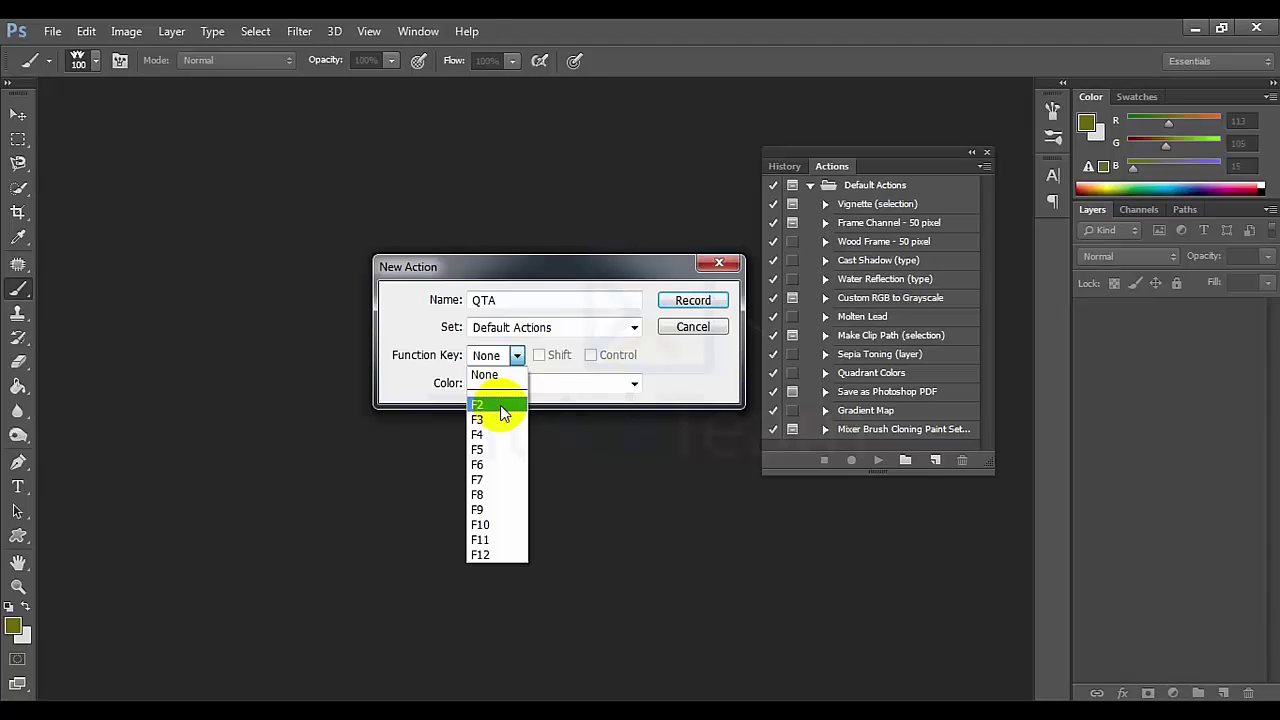
pyautogui.click(503, 413)
pyautogui.click(530, 384)
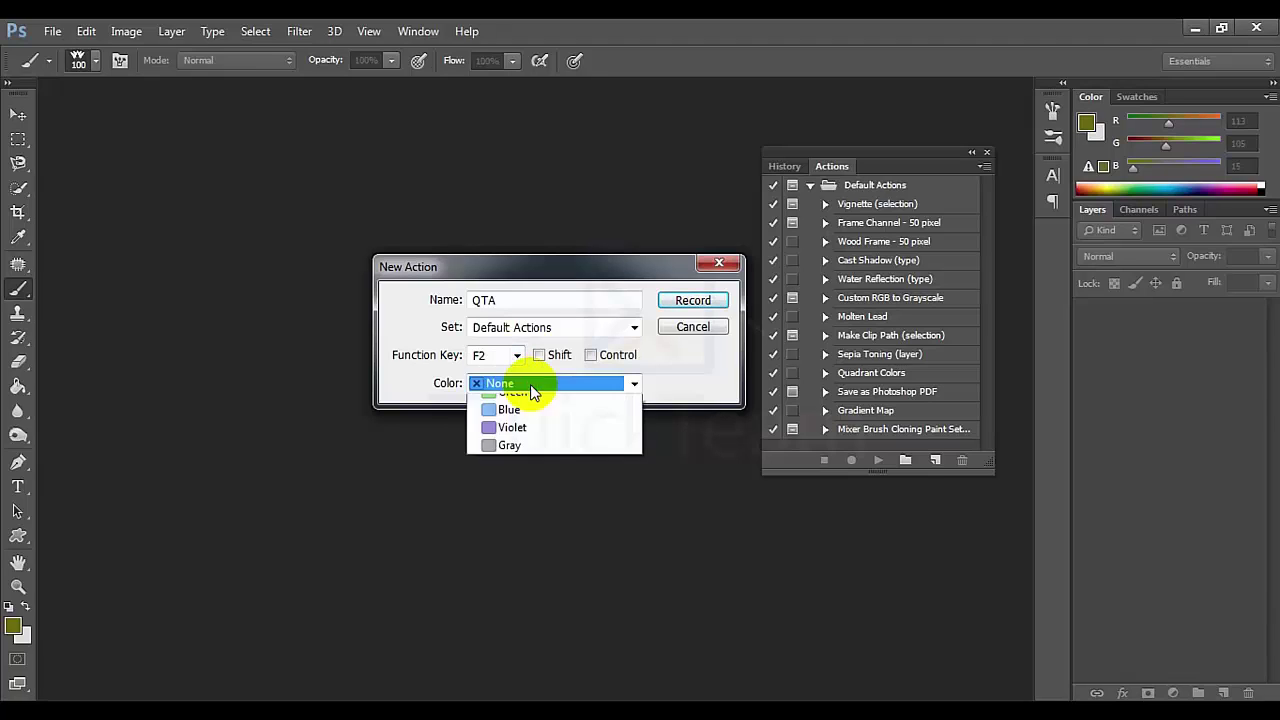
pyautogui.click(509, 484)
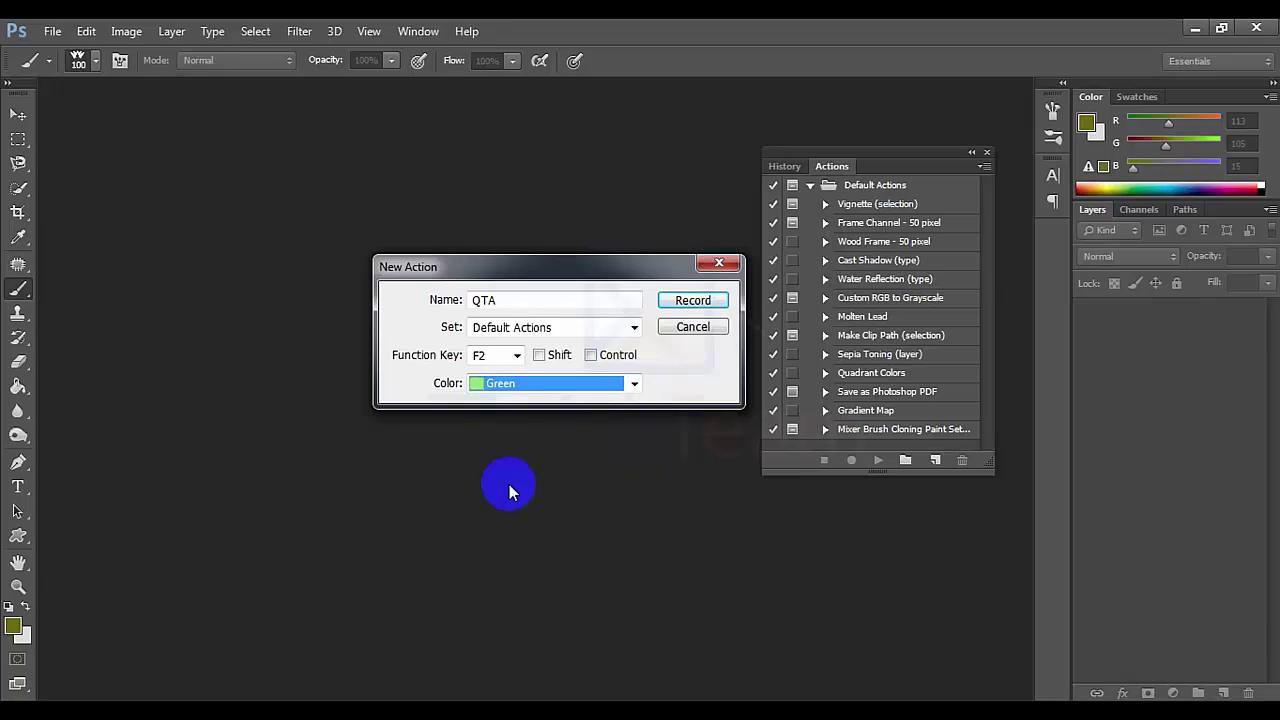
pyautogui.click(692, 302)
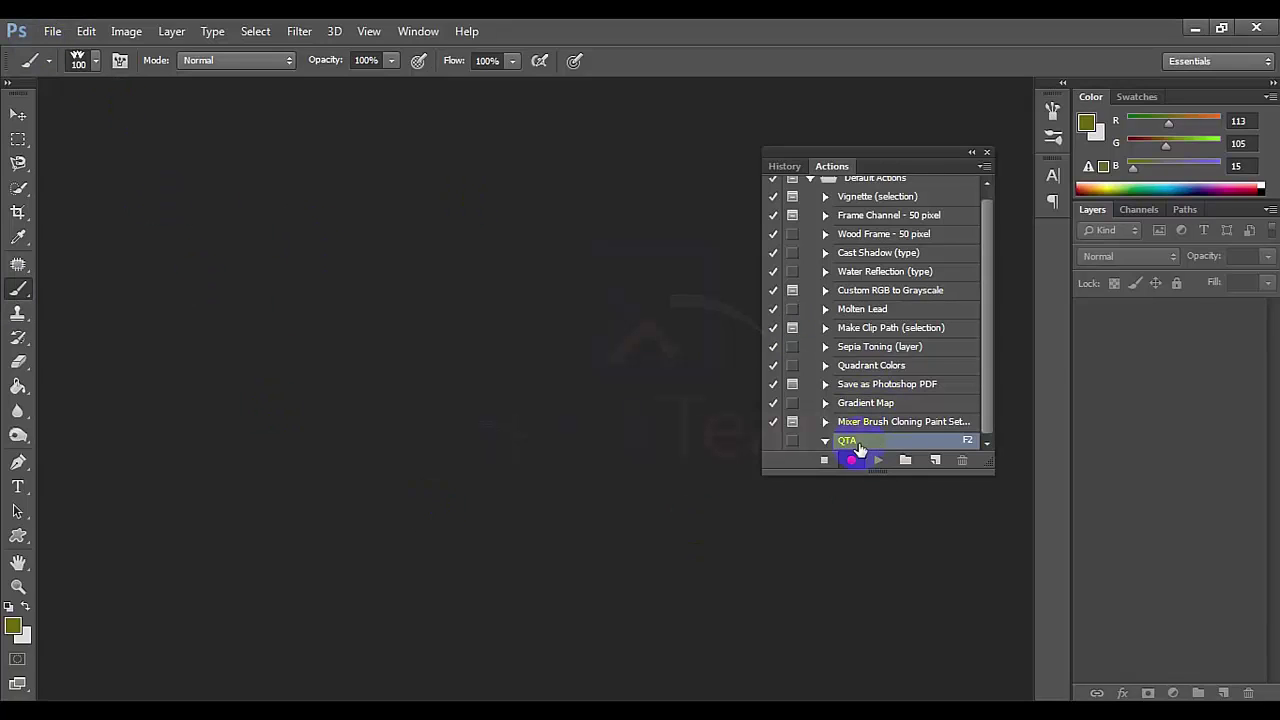
# Create a new 3.5 × 2 inch, 300 ppi CMYK document as the business-card base
pyautogui.click(52, 33)
pyautogui.click(56, 52)
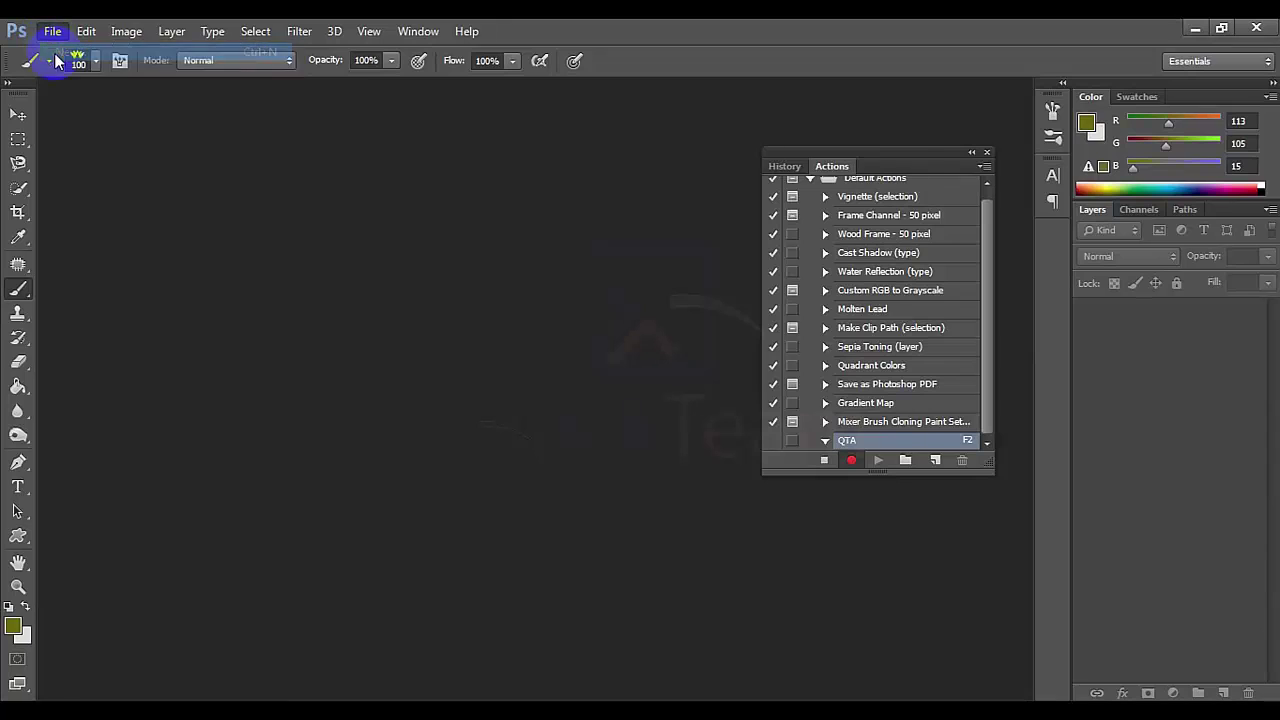
pyautogui.moveTo(634, 163); pyautogui.dragTo(399, 145)
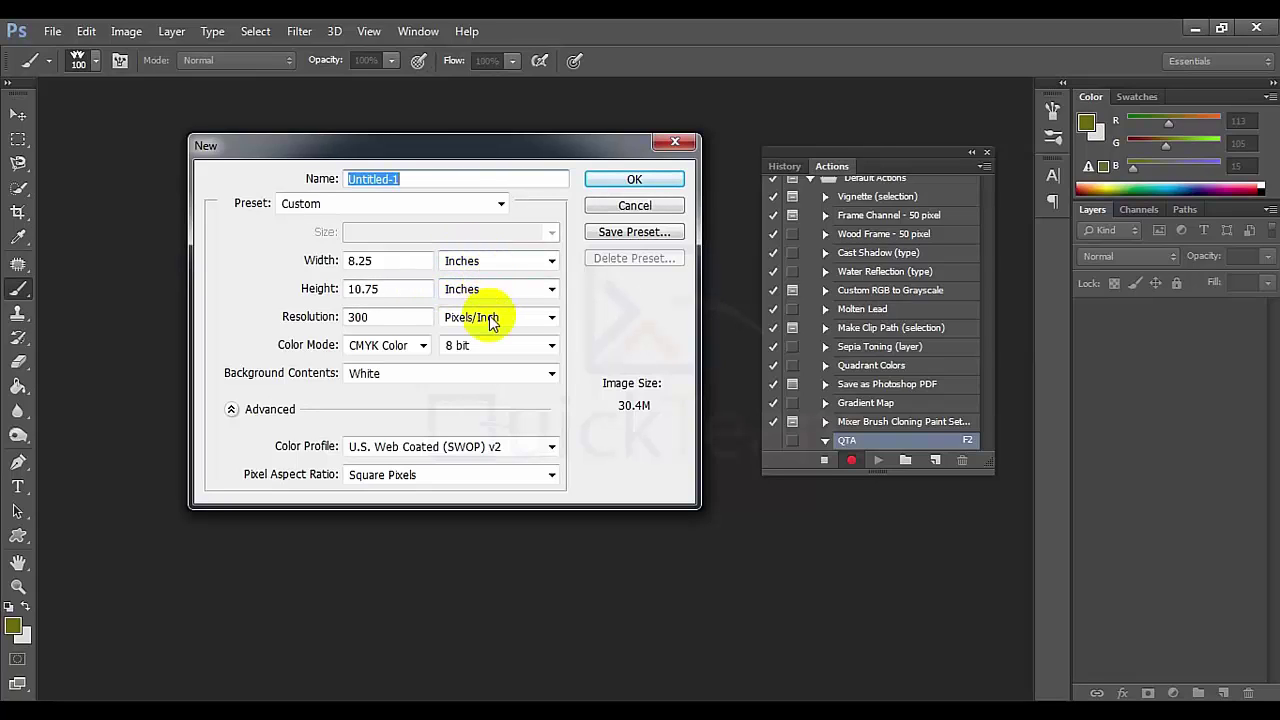
pyautogui.doubleClick(400, 262)
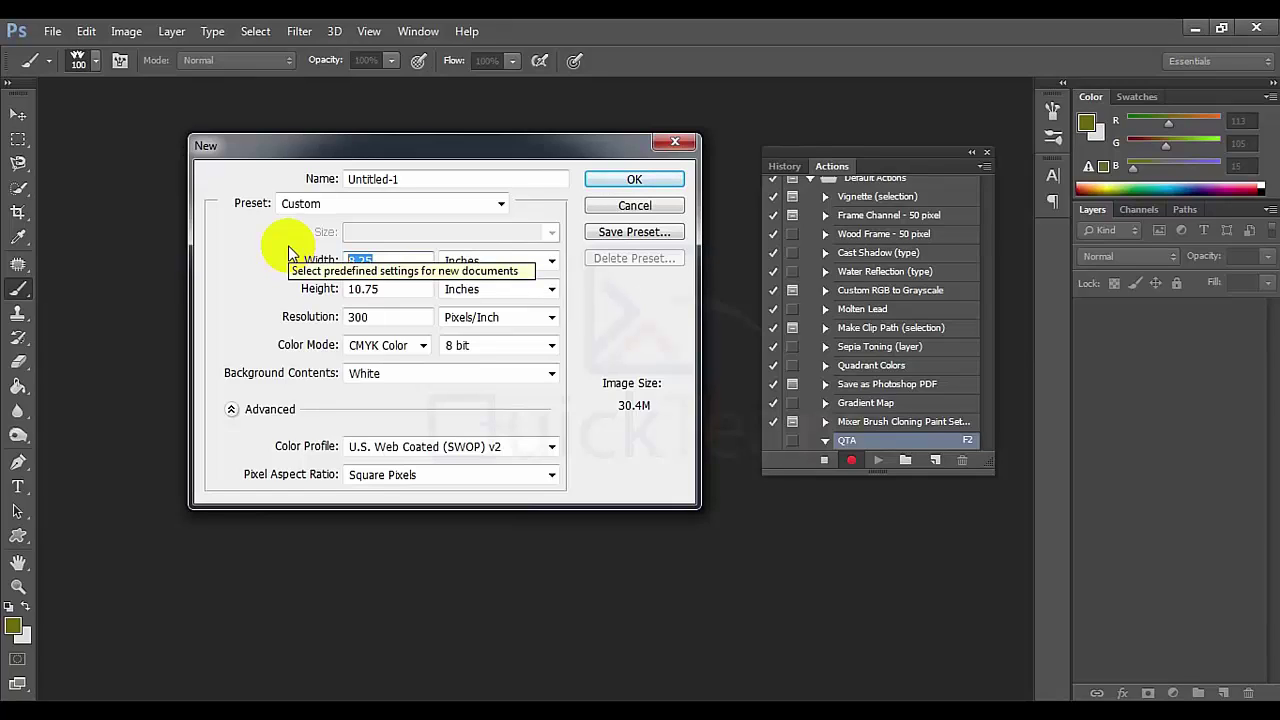
pyautogui.write('3')
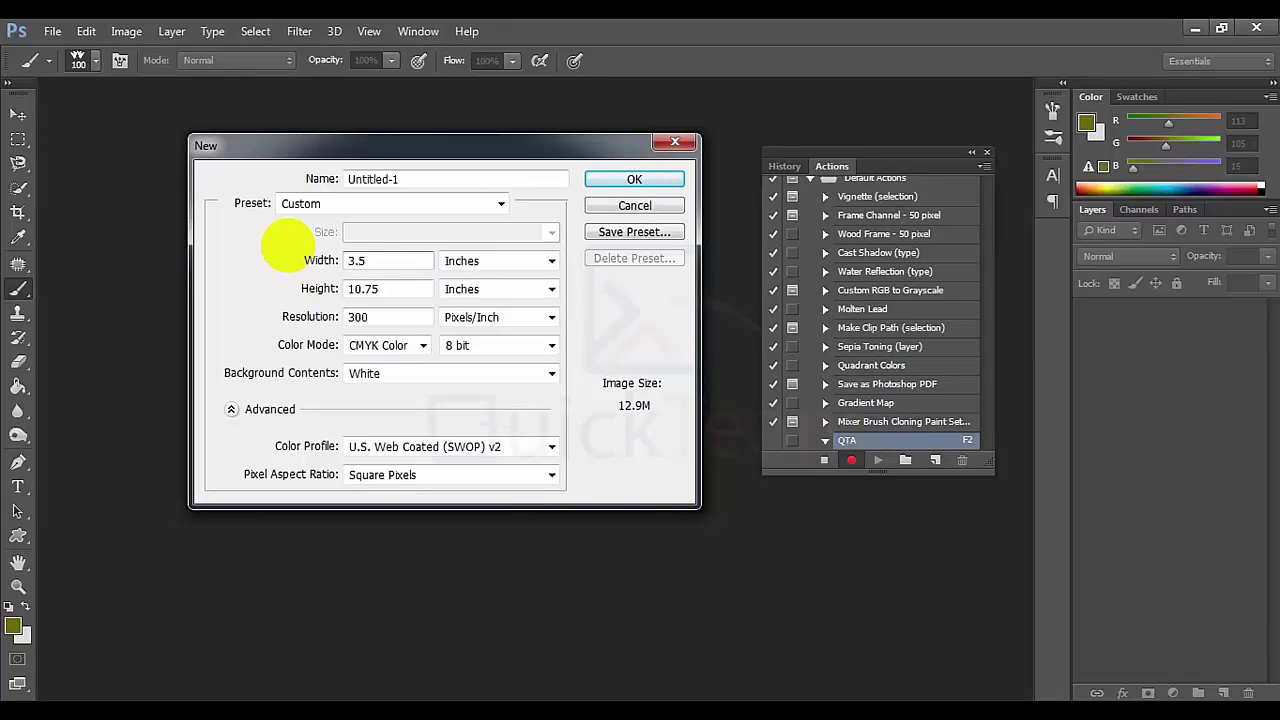
pyautogui.moveTo(402, 289); pyautogui.dragTo(312, 291)
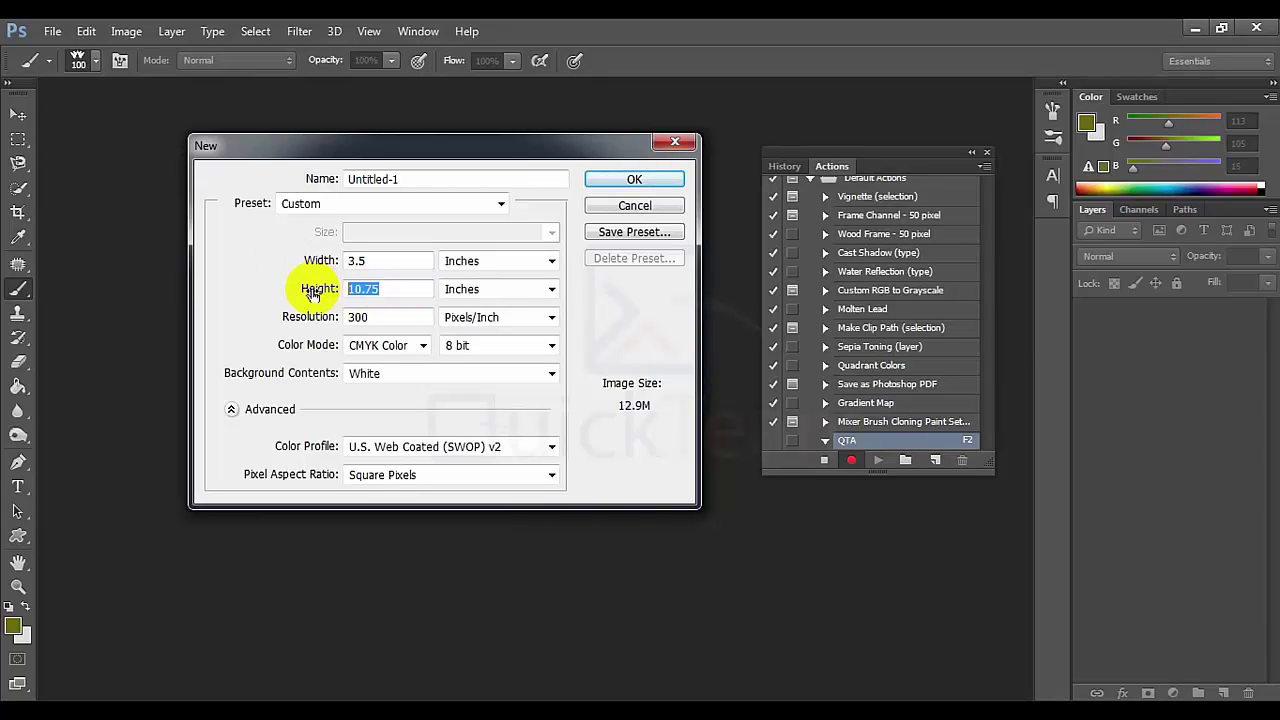
pyautogui.write('2')
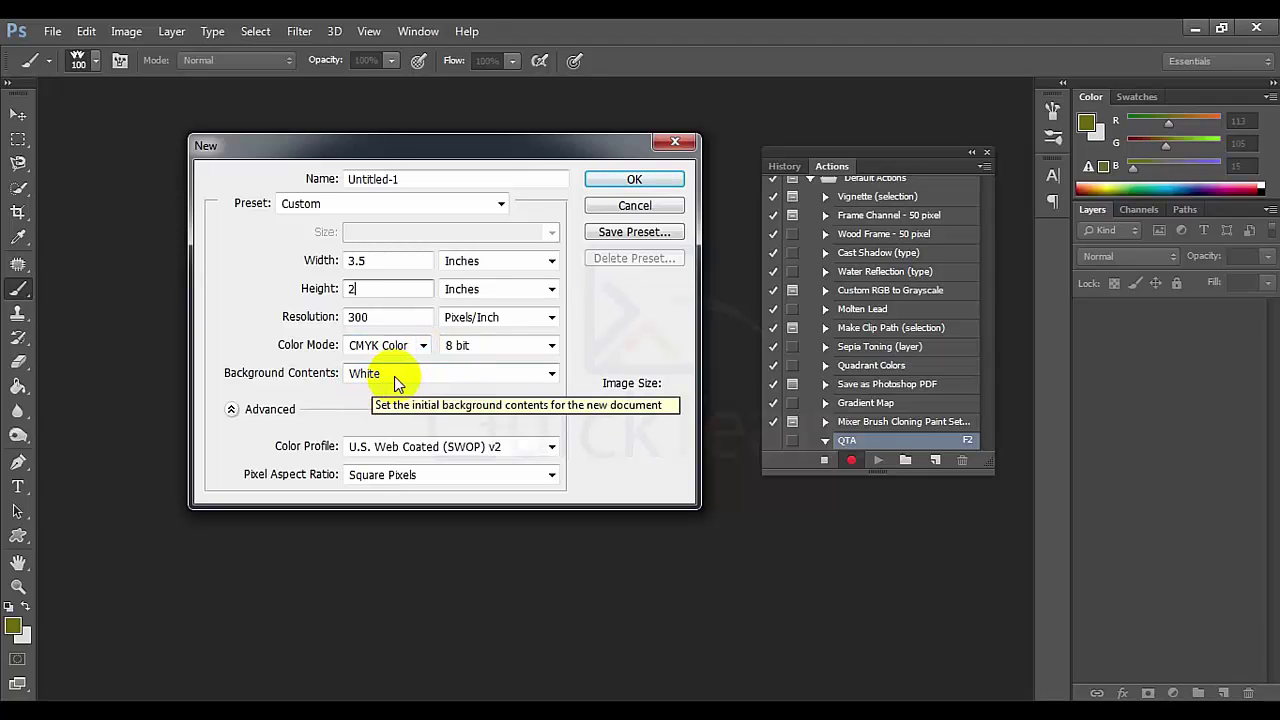
pyautogui.click(614, 182)
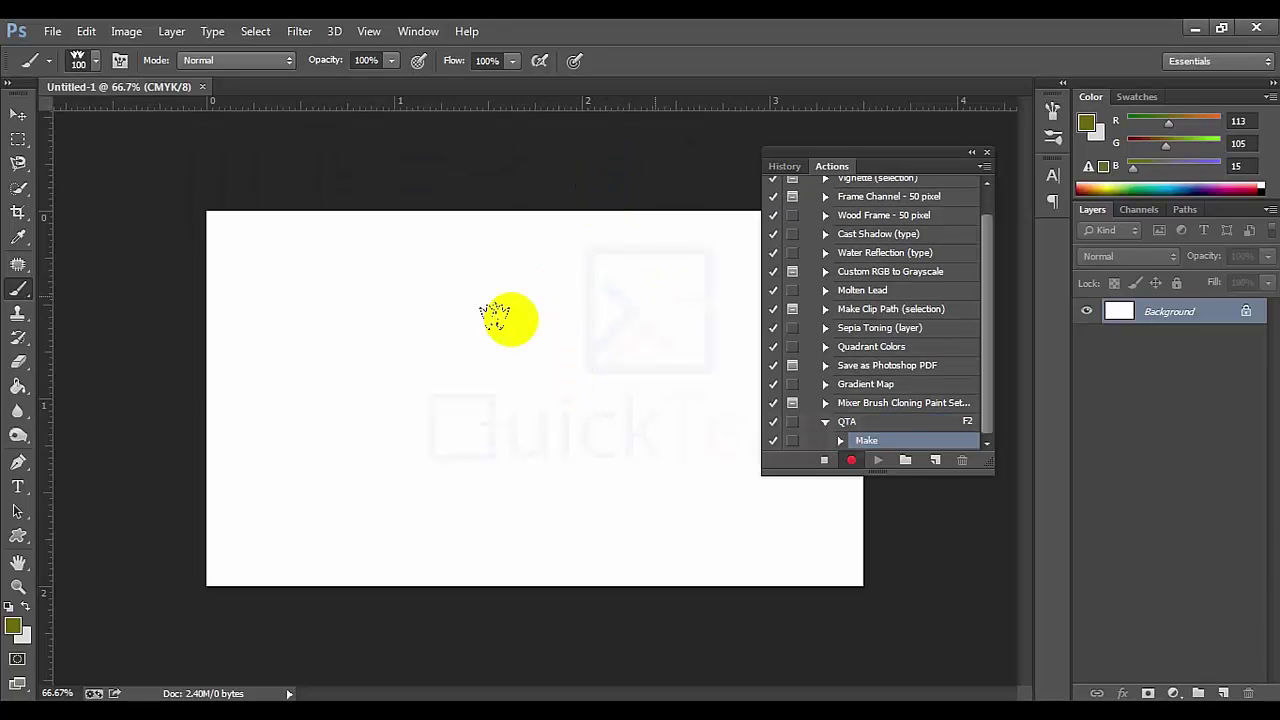
# With the Move tool, drag guides to the top, bottom, left and right canvas edges
pyautogui.click(18, 114)
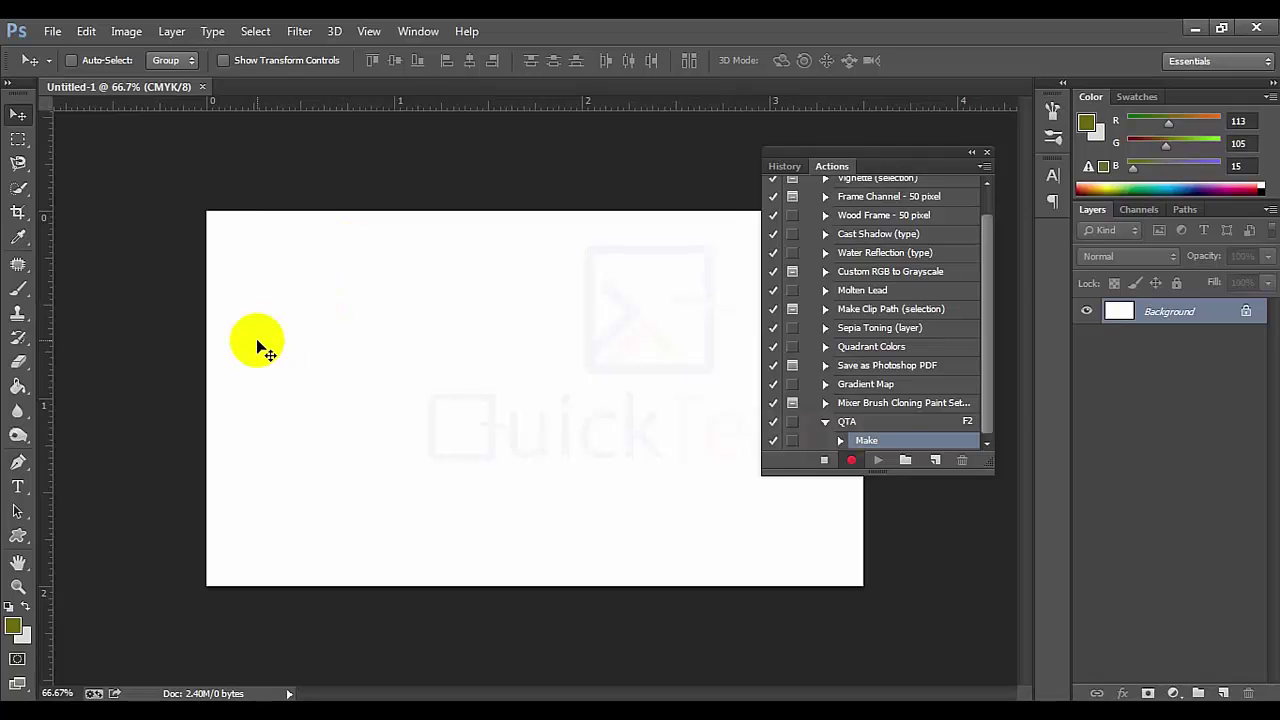
pyautogui.moveTo(376, 103); pyautogui.dragTo(388, 210)
pyautogui.moveTo(375, 104); pyautogui.dragTo(408, 585)
pyautogui.moveTo(46, 437); pyautogui.dragTo(206, 443)
pyautogui.moveTo(46, 470); pyautogui.dragTo(862, 500)
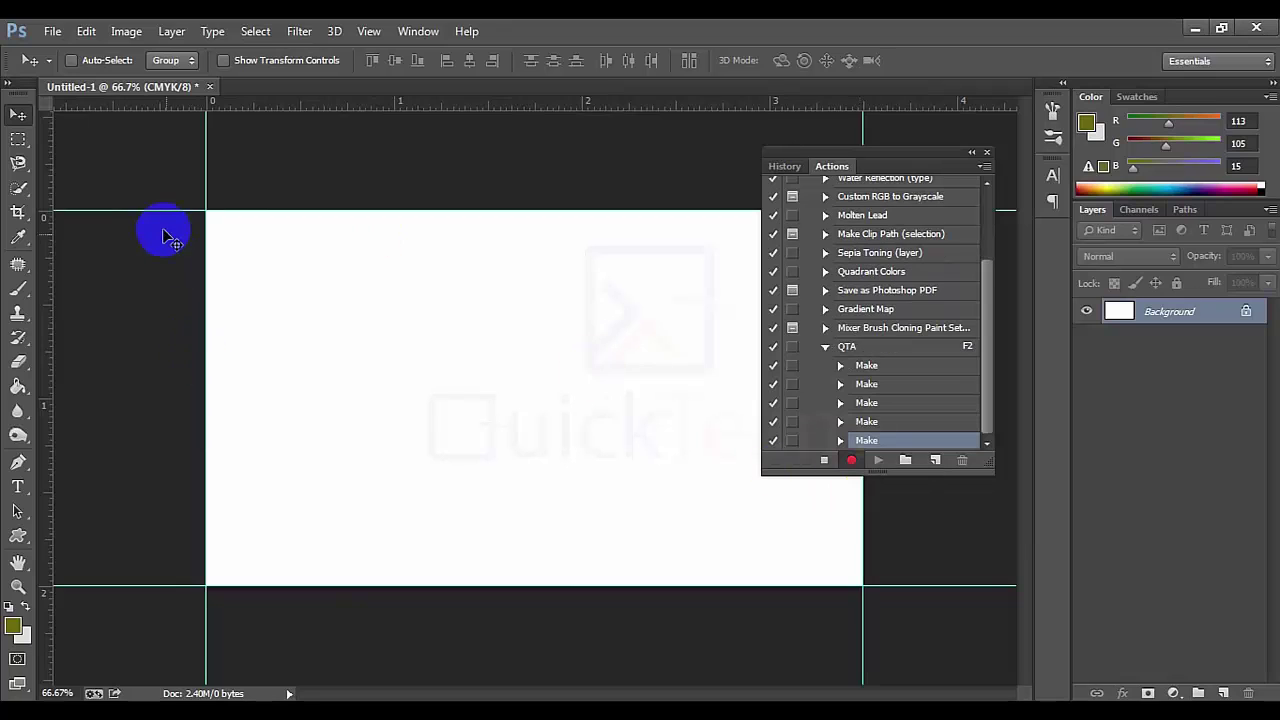
pyautogui.click(126, 31)
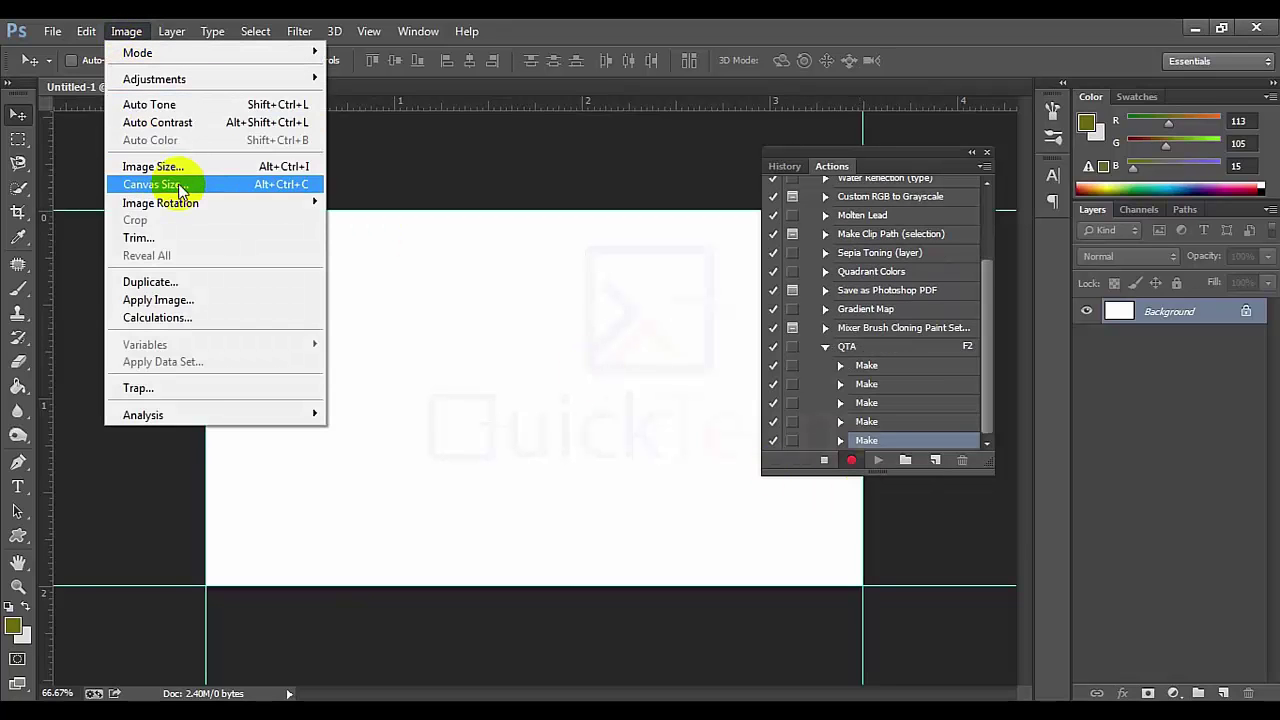
# Enlarge the canvas to 3.75 × 2.25 inches for bleed, then use the Actions panel recording controls
pyautogui.click(155, 184)
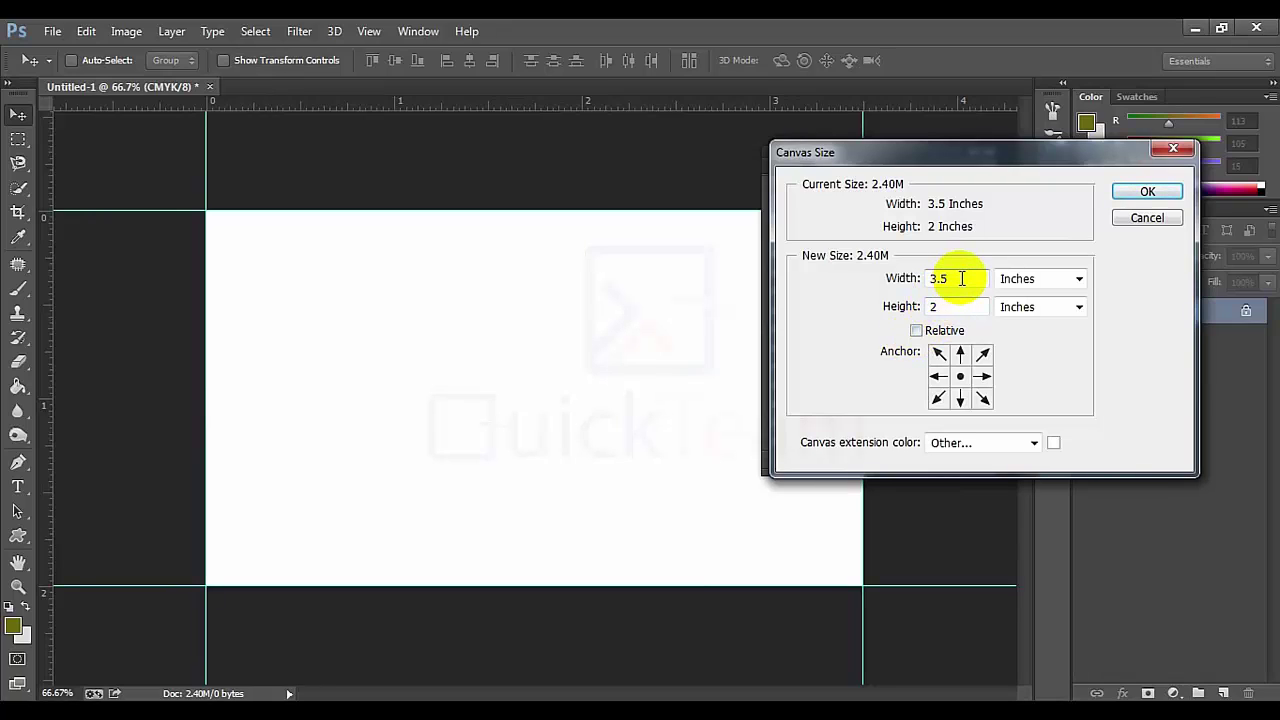
pyautogui.click(916, 331)
pyautogui.click(960, 307)
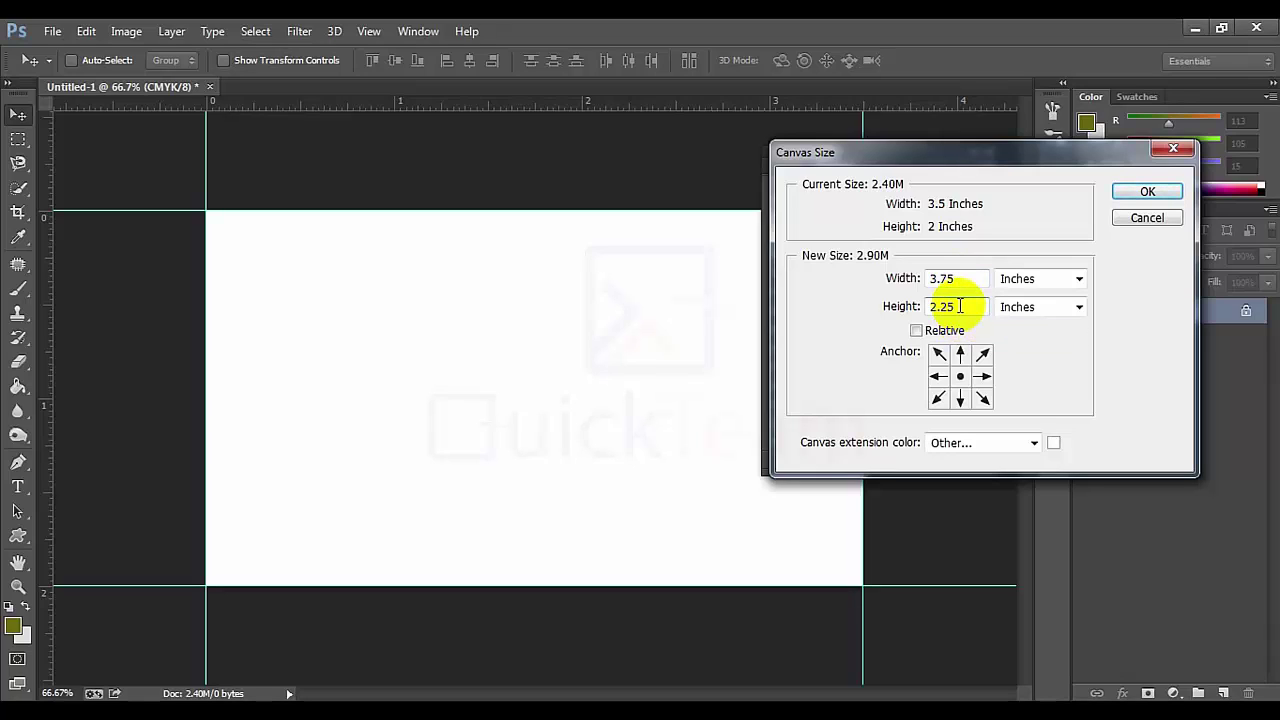
pyautogui.write('.25')
pyautogui.click(1141, 190)
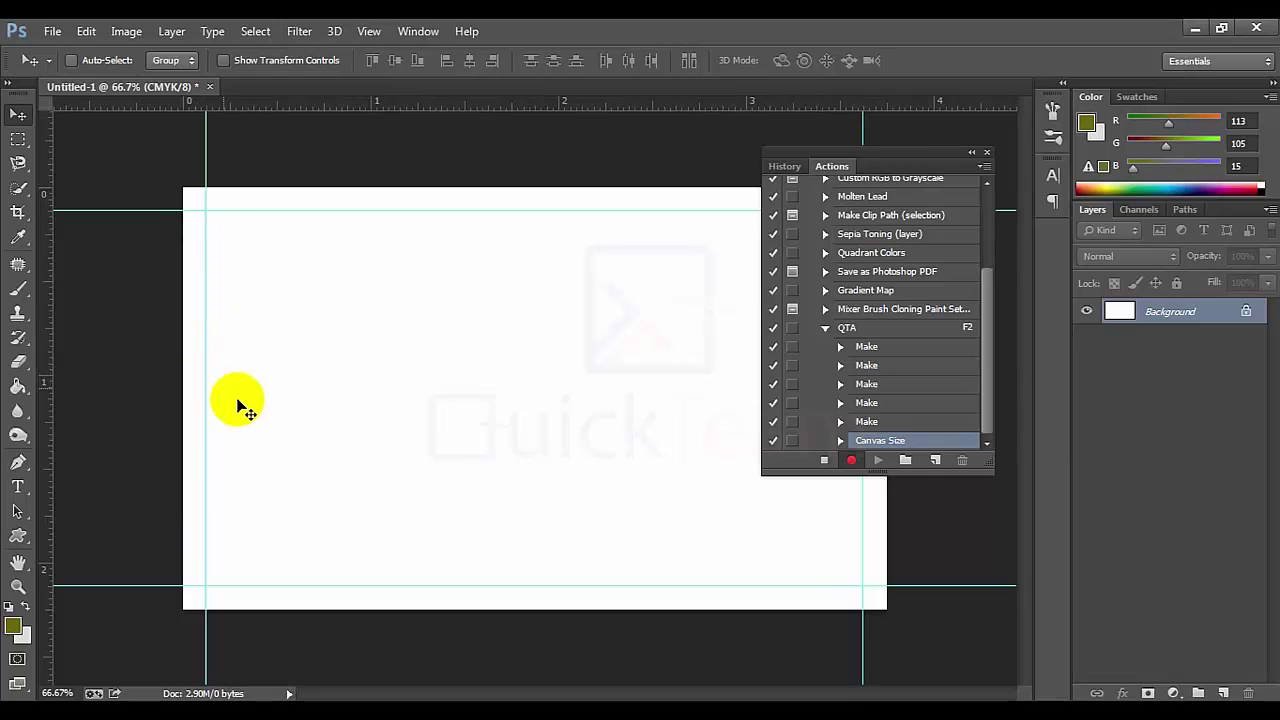
pyautogui.click(824, 461)
pyautogui.click(802, 472)
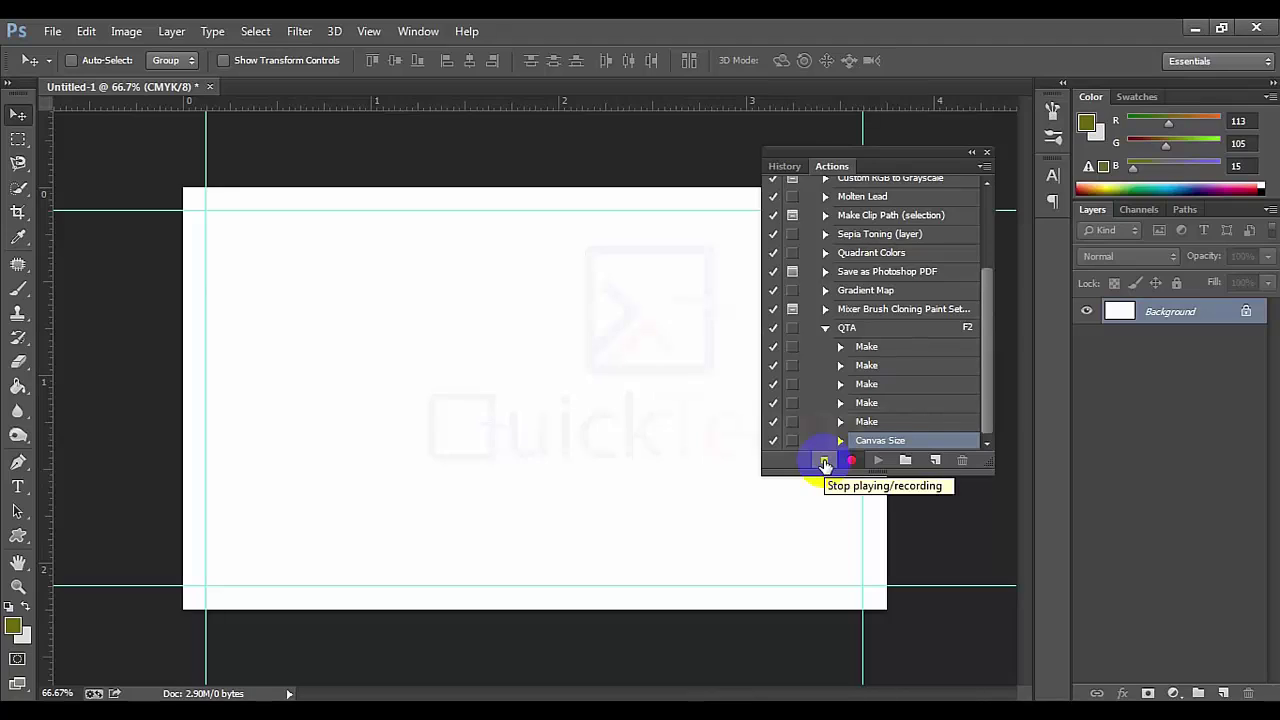
# Stop recording QTA and close the Untitled-1 document without saving
pyautogui.click(824, 462)
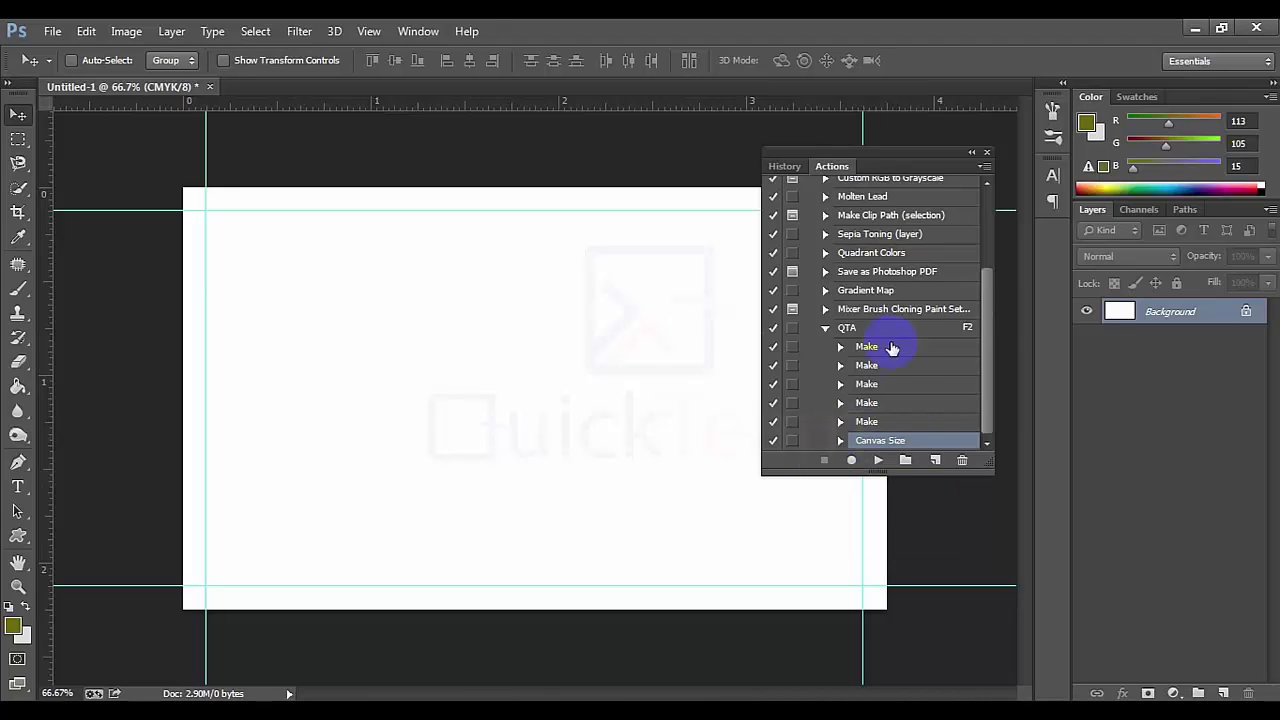
pyautogui.click(210, 86)
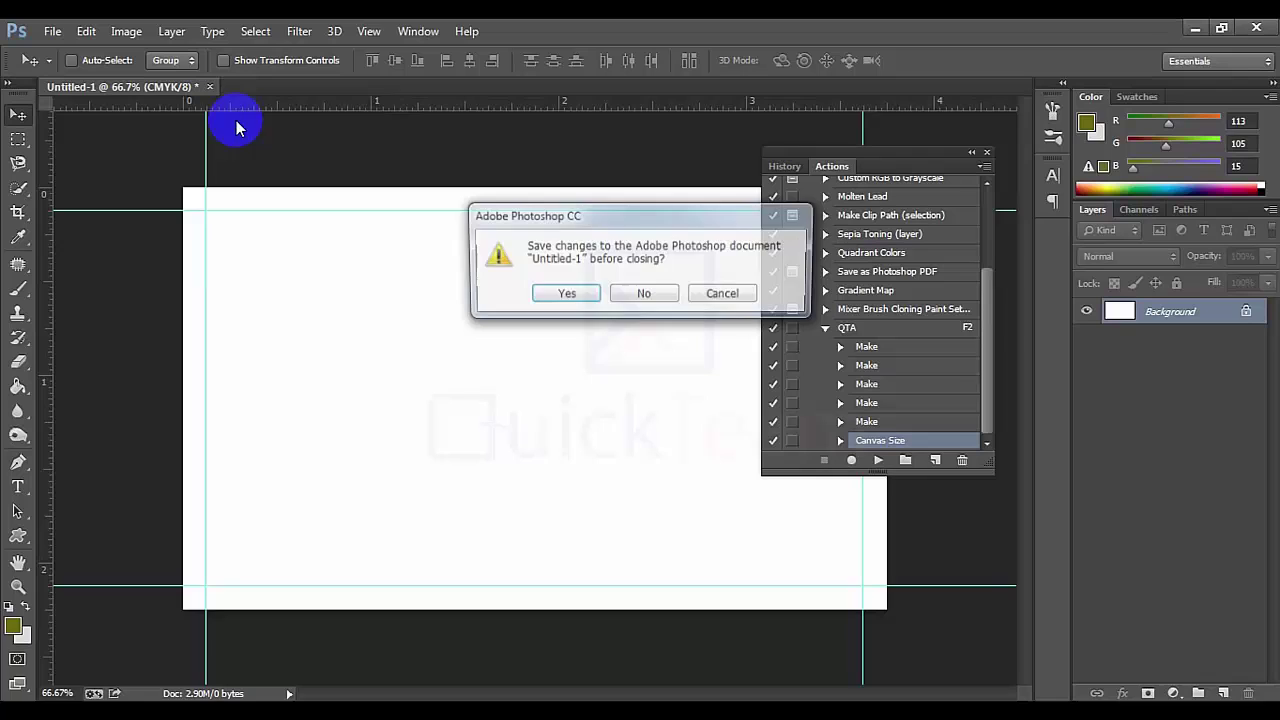
pyautogui.click(643, 294)
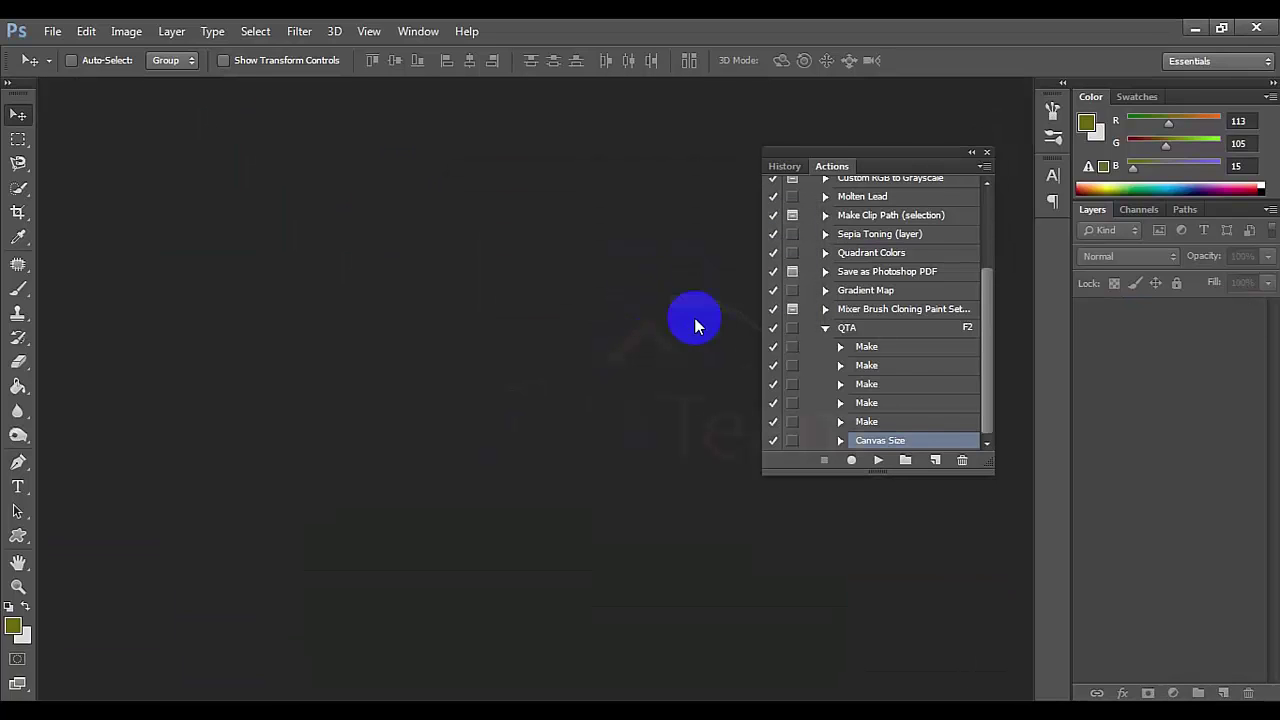
# Turn on dialog prompts for every QTA step and confirm the change
pyautogui.click(905, 330)
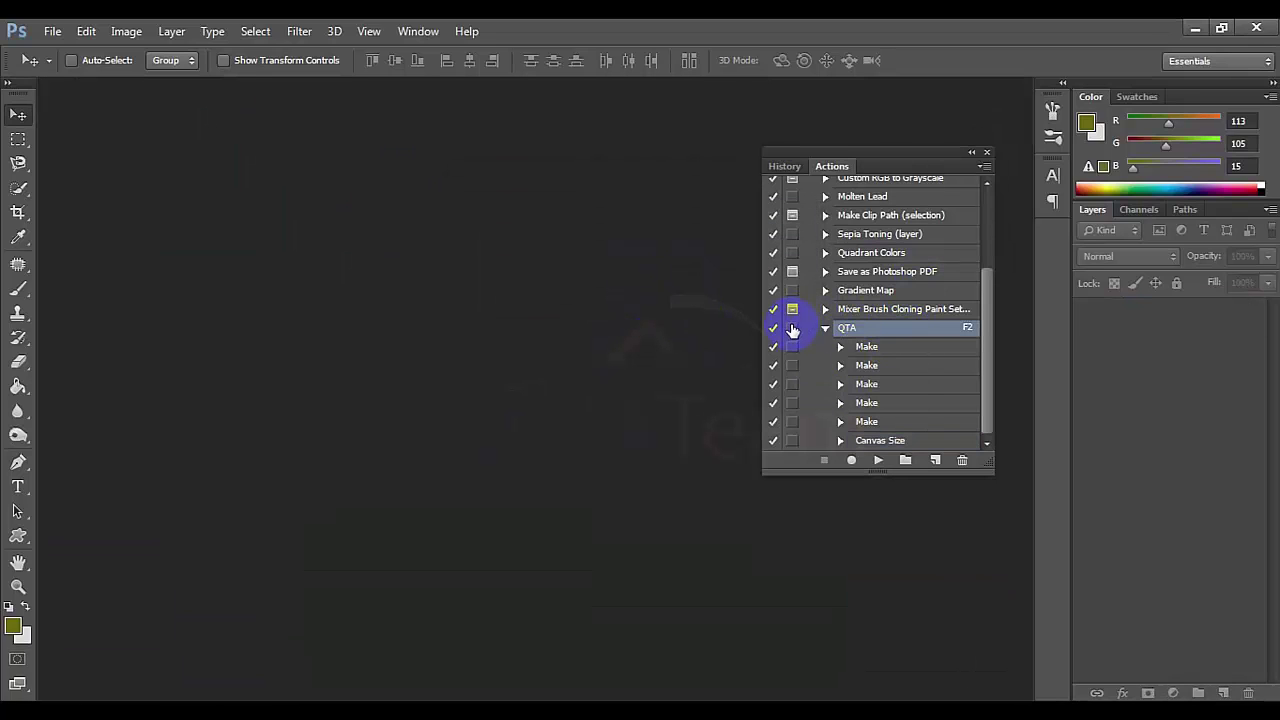
pyautogui.click(792, 328)
pyautogui.click(580, 292)
# Hide, then reopen the Actions panel via Window > Actions, and select the QTA action
pyautogui.click(986, 152)
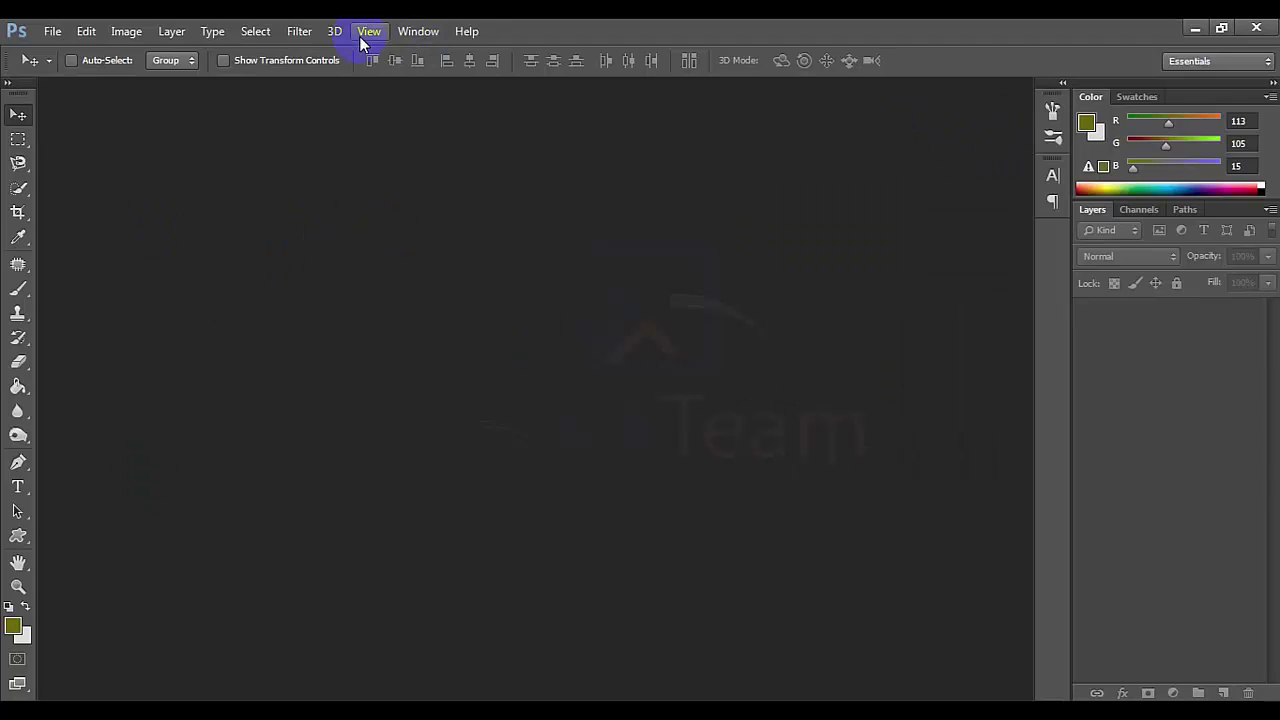
pyautogui.click(418, 31)
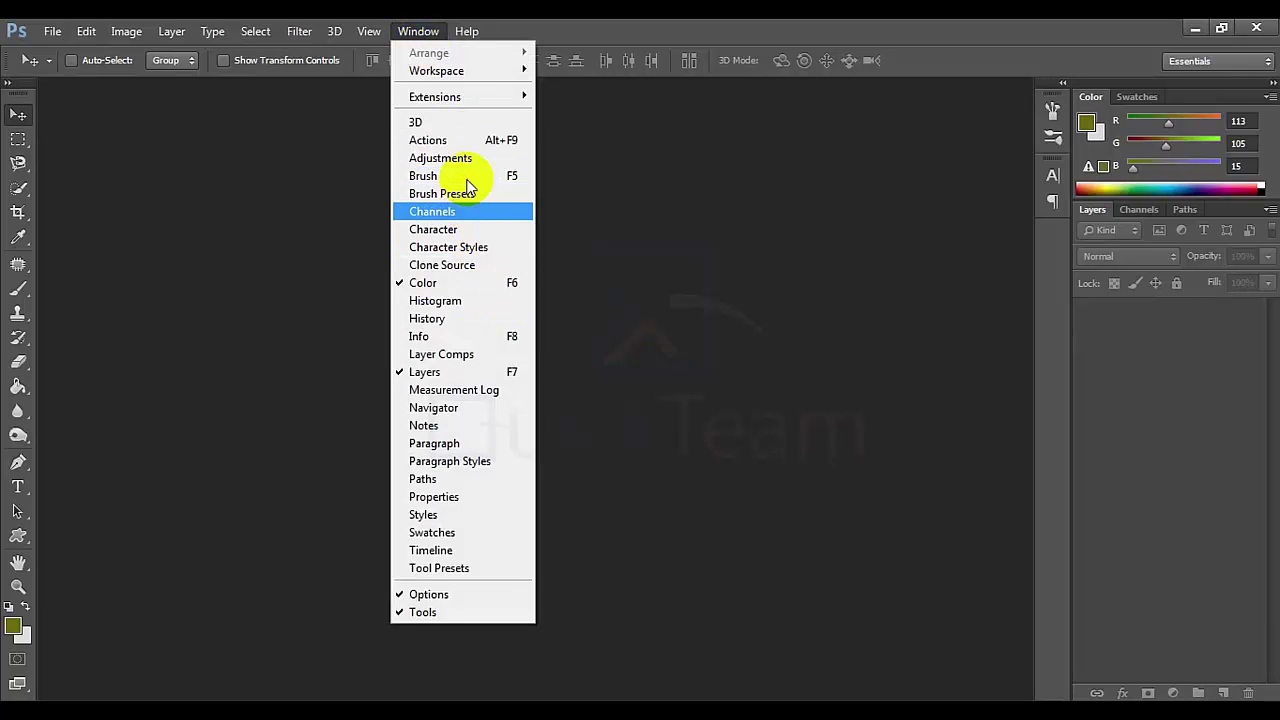
pyautogui.click(482, 140)
pyautogui.click(965, 328)
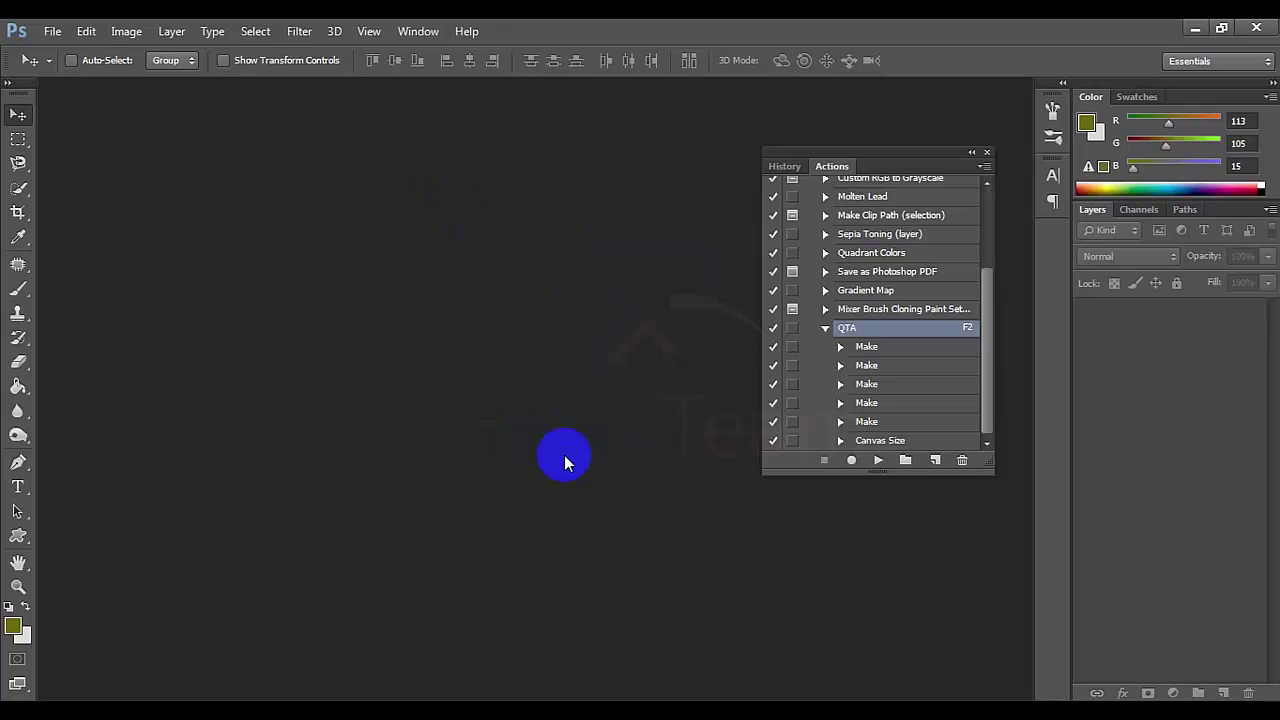
# Play back the QTA action to rebuild the business-card document
pyautogui.click(878, 461)
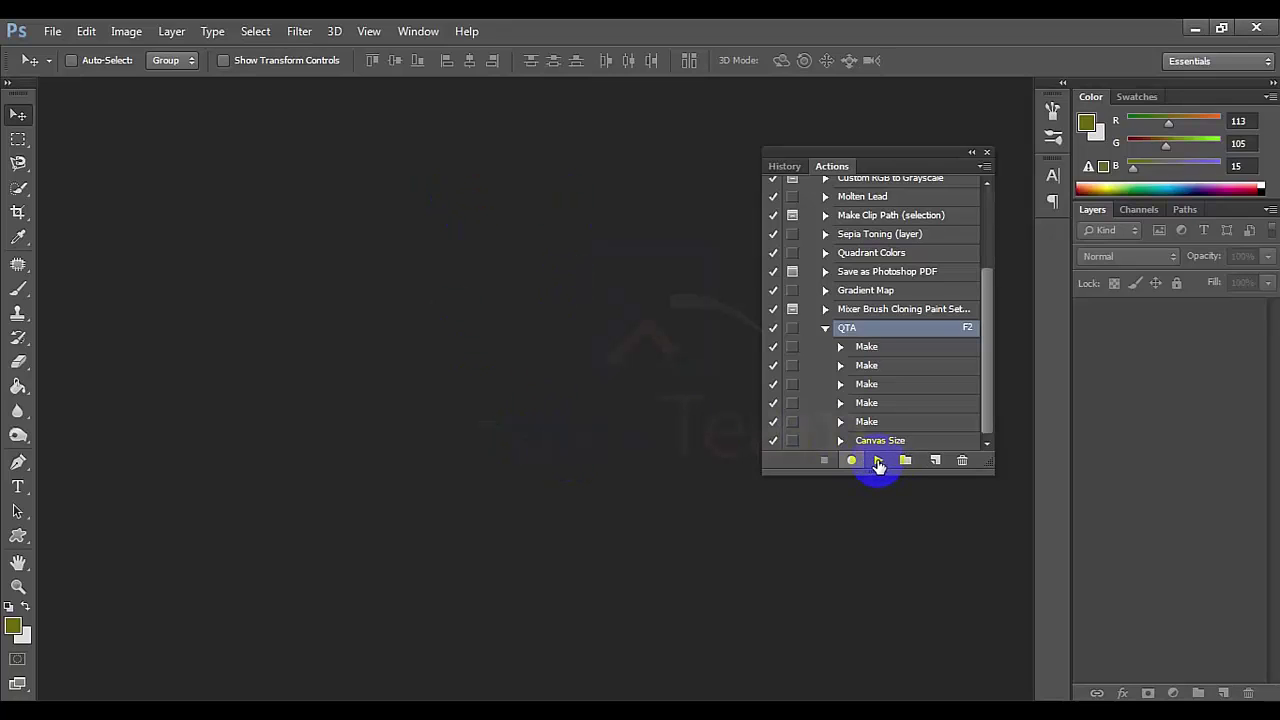